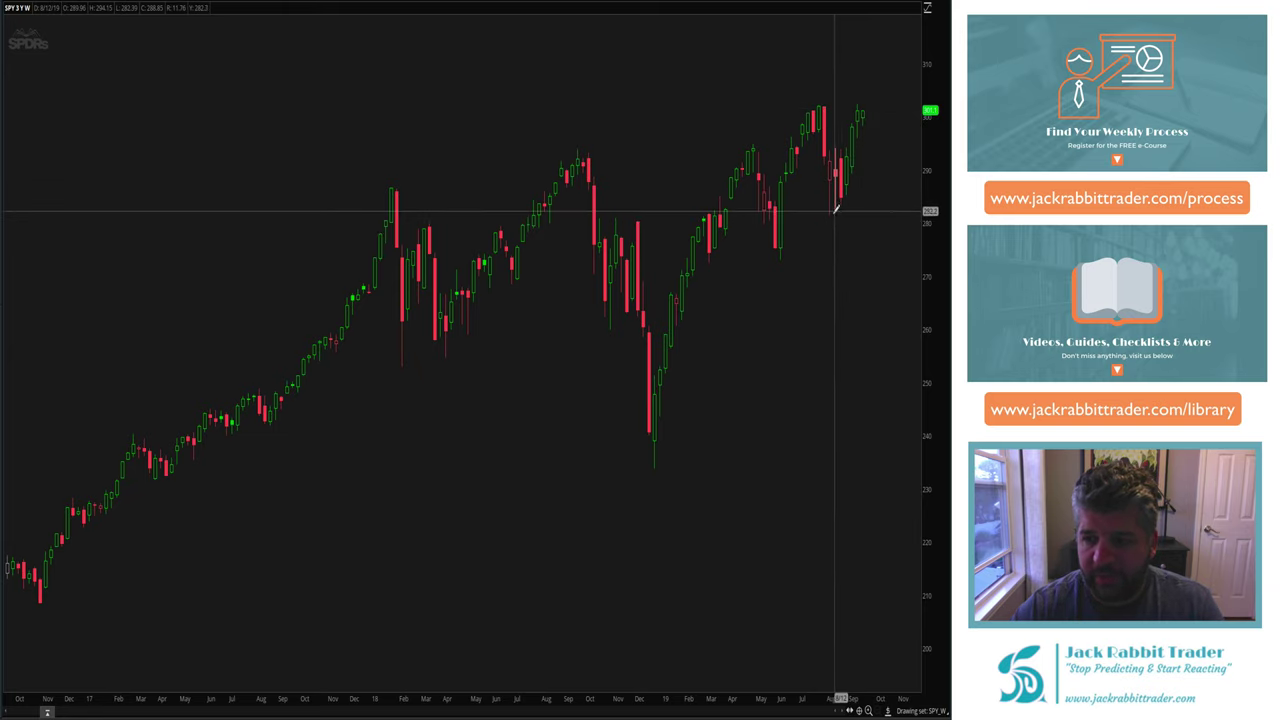
Draw ovals over the August low, July high, early June low and early May high of 2019 on the SPY weekly chart.
mouse_move(886, 707)
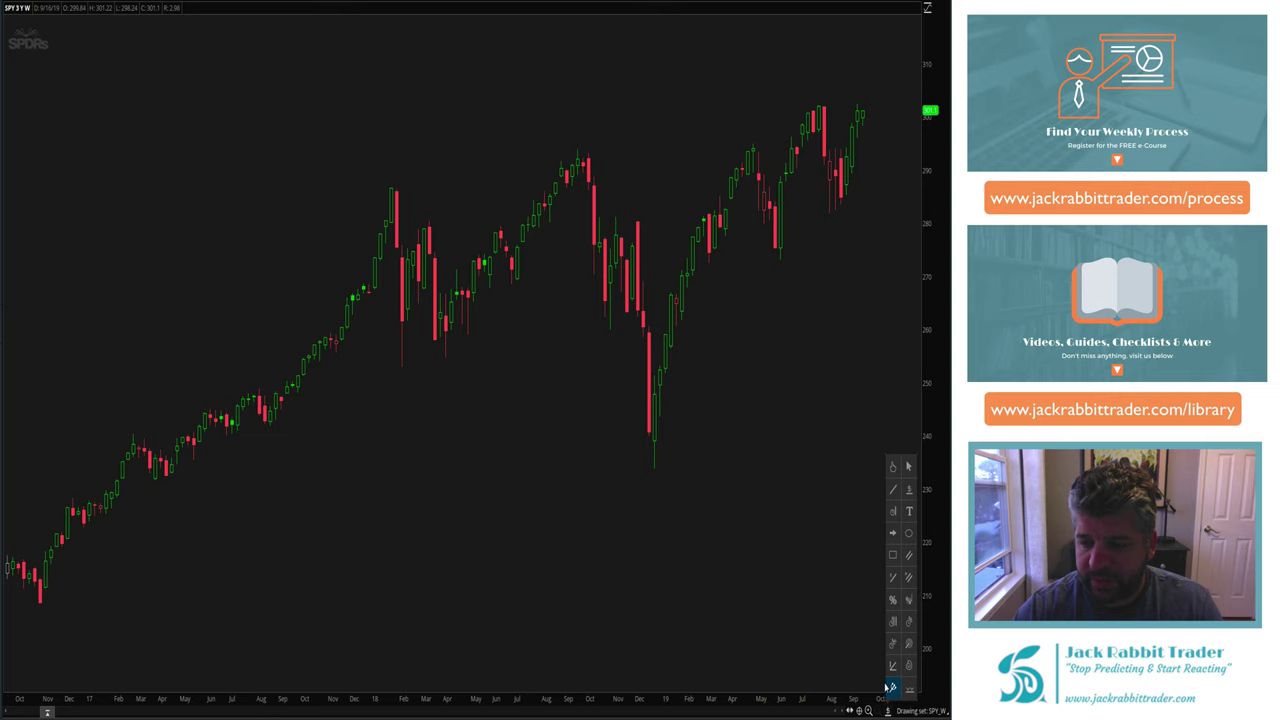
click(908, 533)
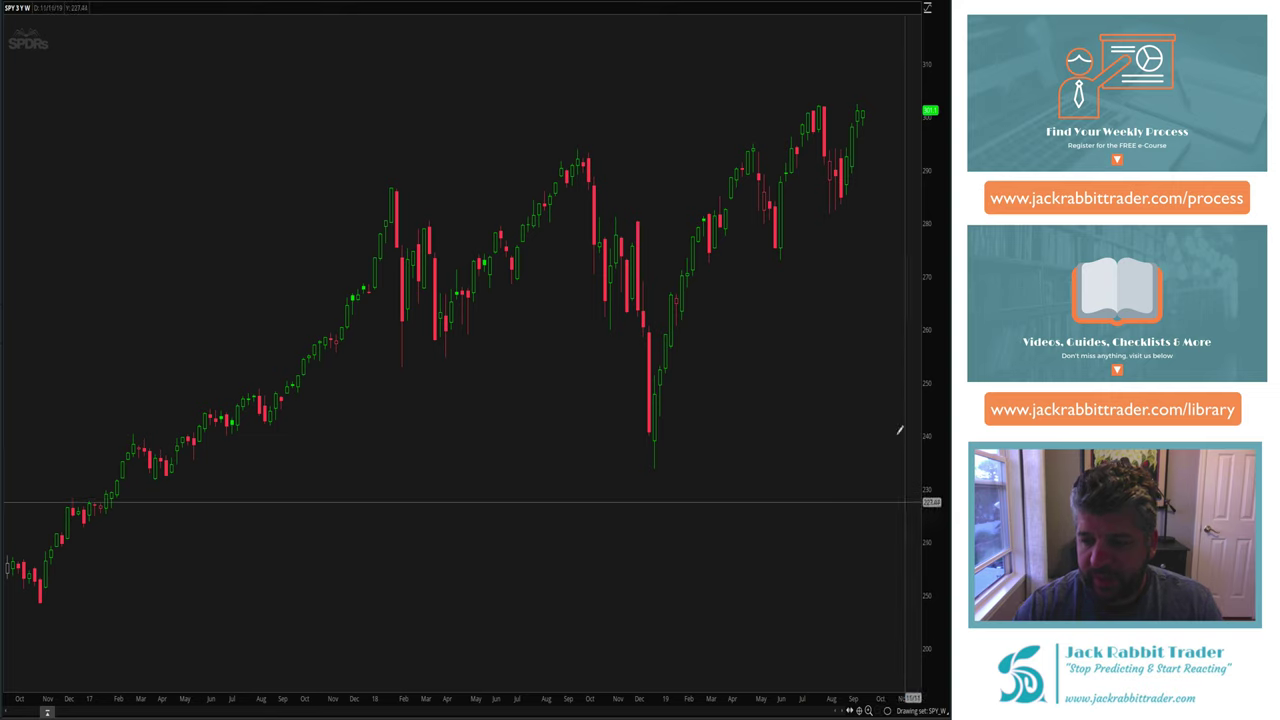
click(855, 221)
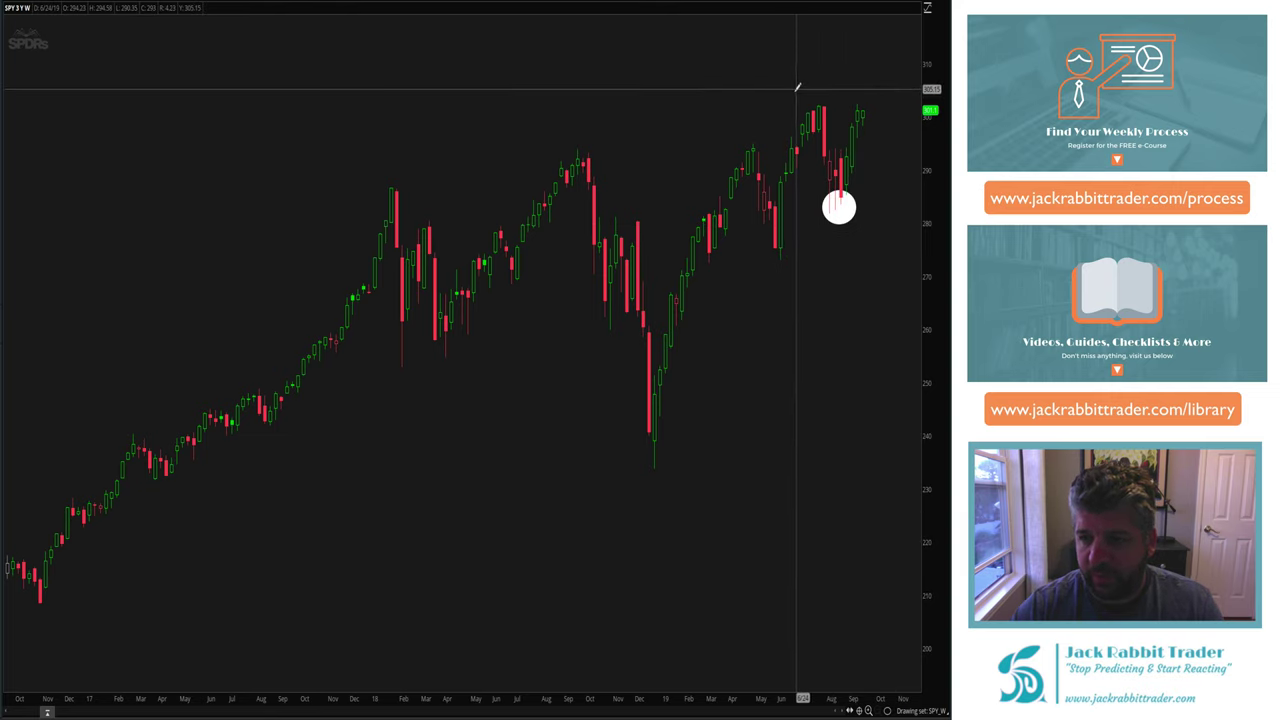
click(832, 121)
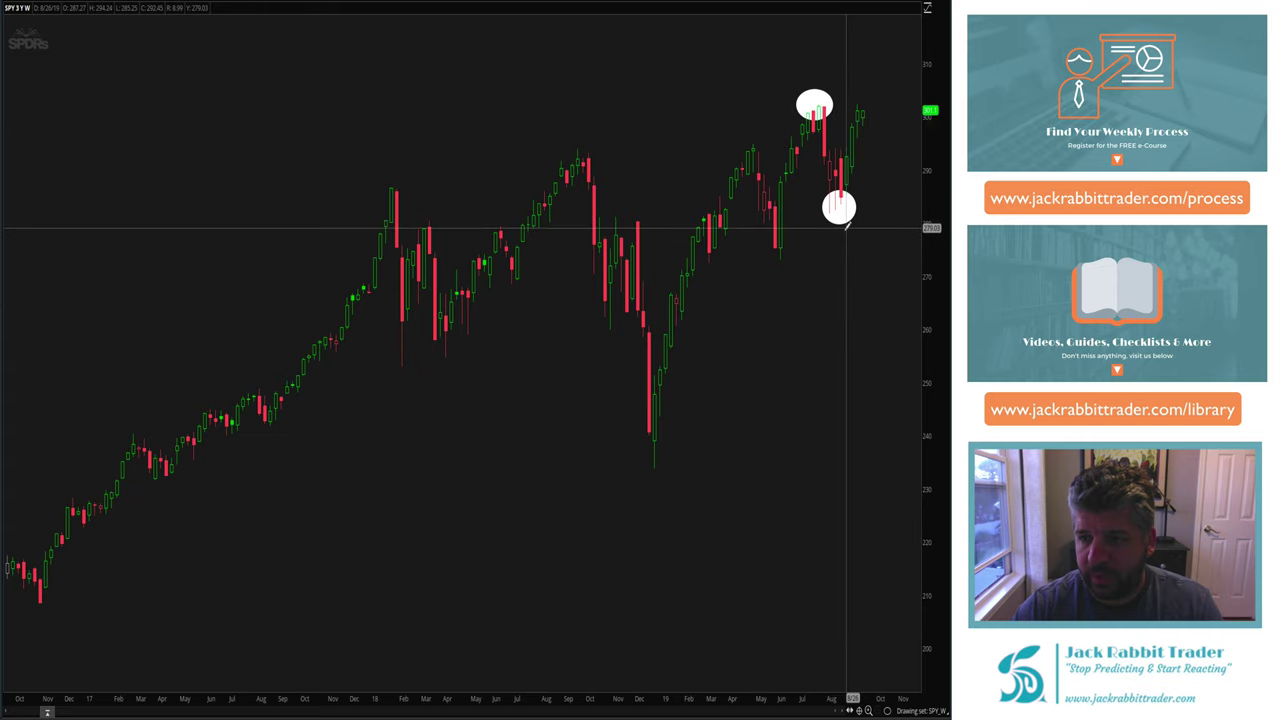
click(760, 224)
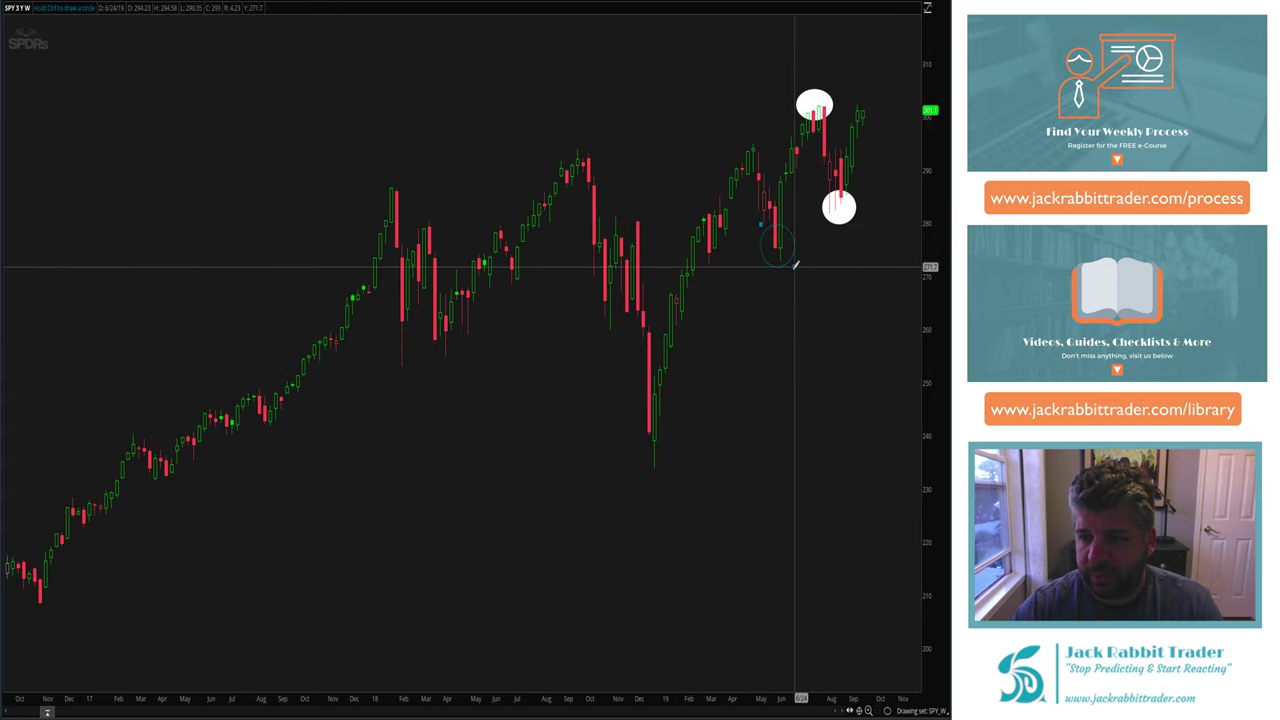
click(795, 265)
click(730, 121)
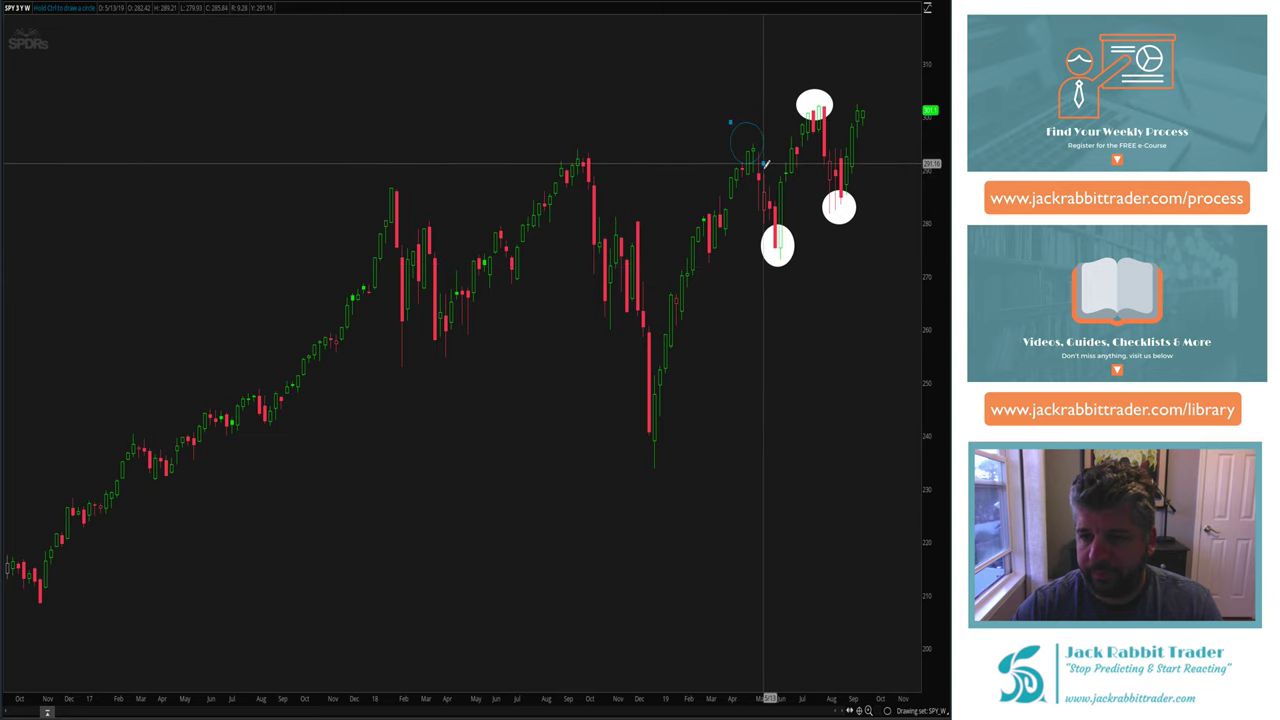
click(765, 165)
Clear all the ovals from the chart.
right_click(785, 310)
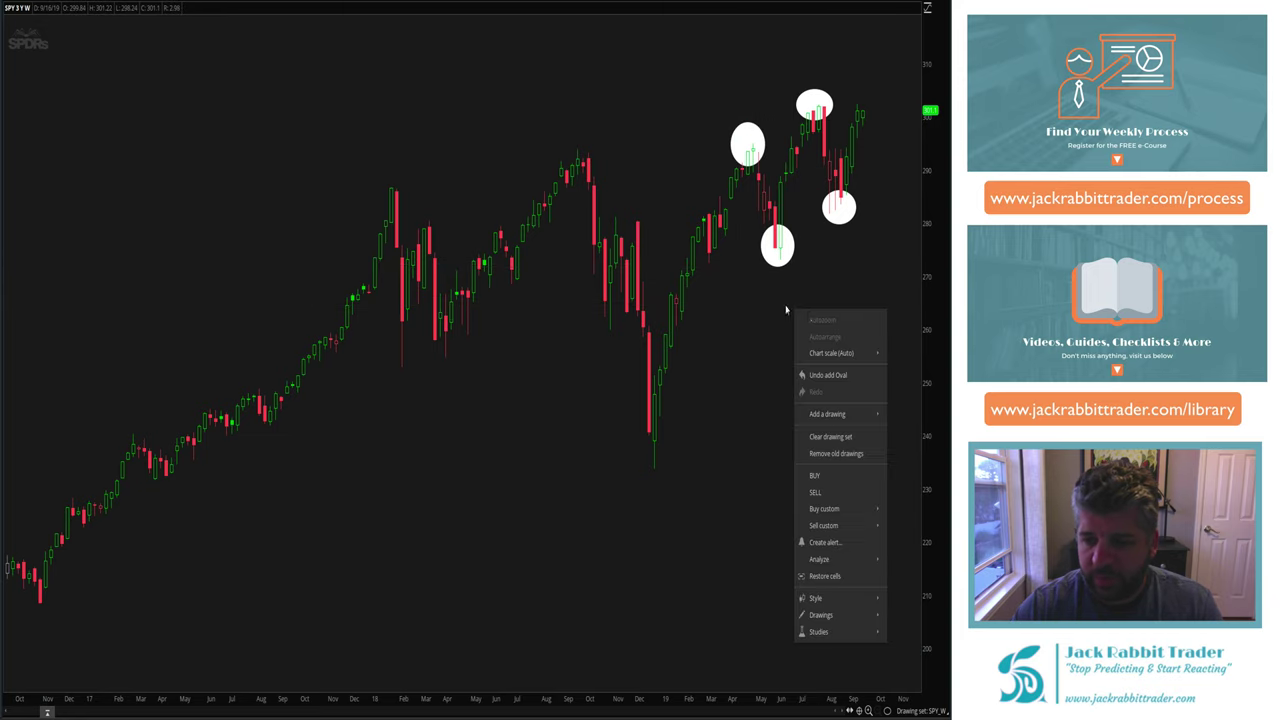
key(Escape)
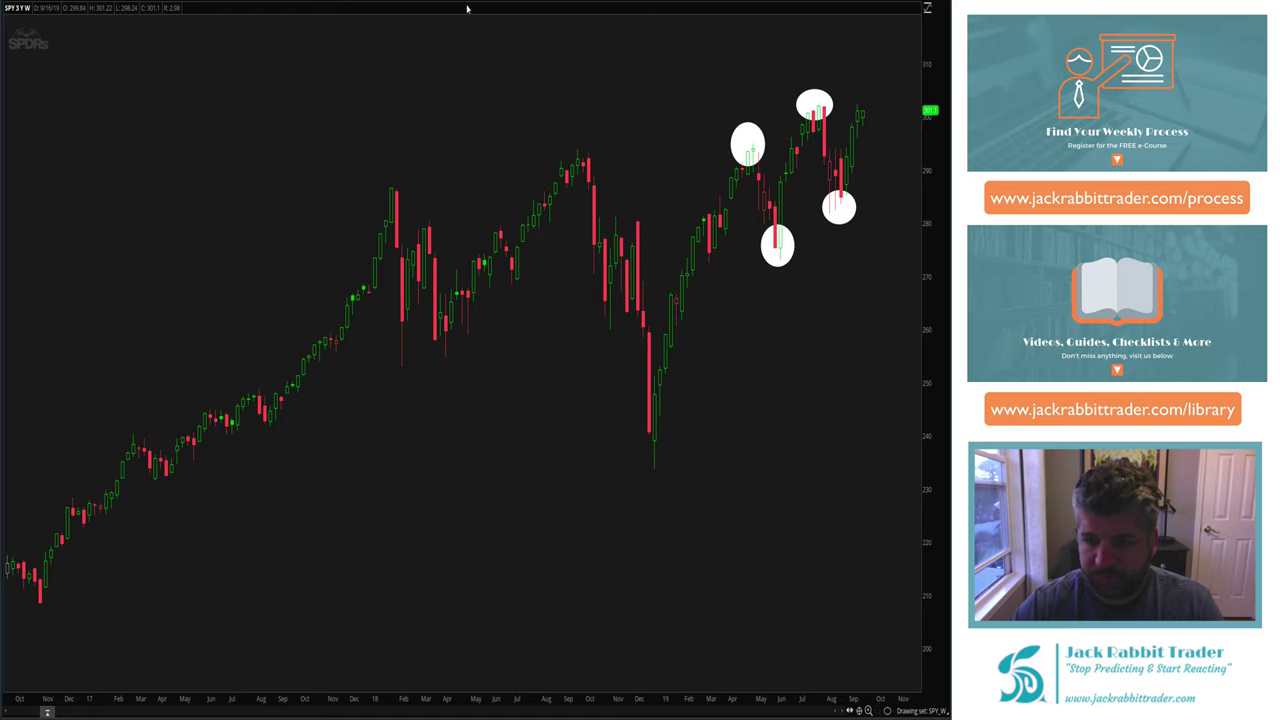
key(Delete)
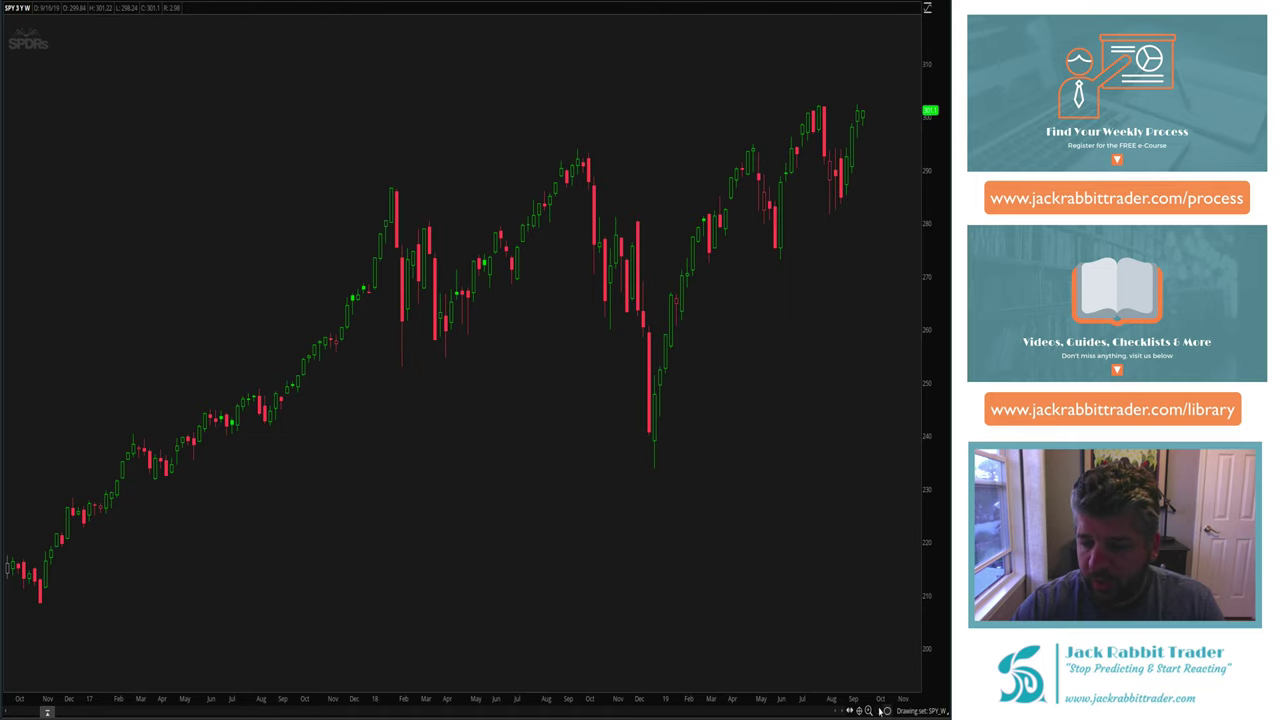
Draw horizontal price-level lines at the August low ($281.98), the June low ($273.78) and the December low ($238.92).
mouse_move(894, 515)
click(908, 488)
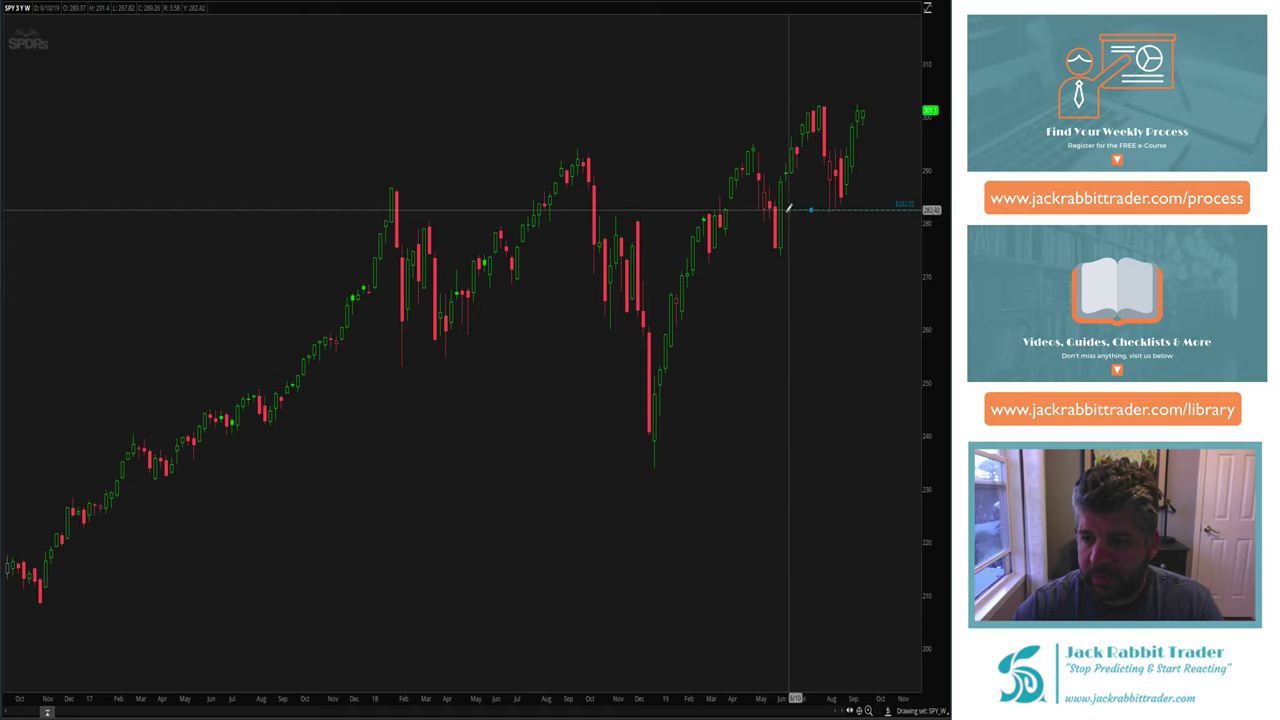
click(788, 211)
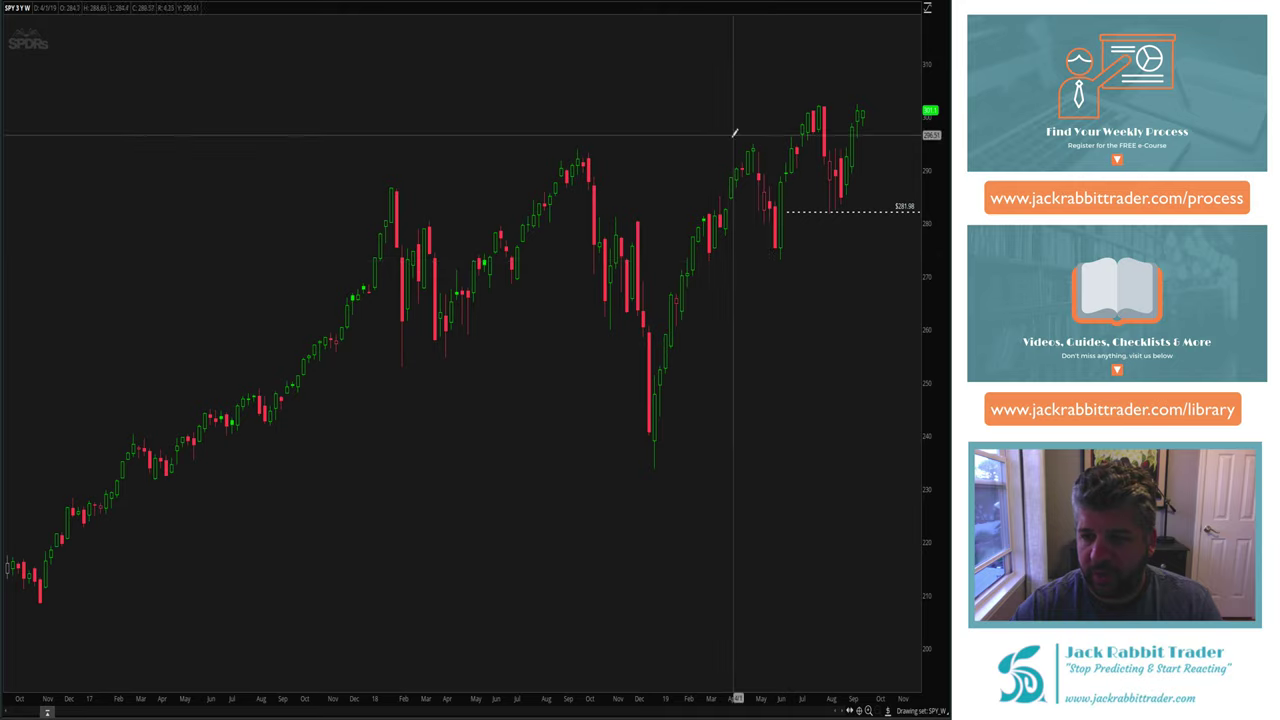
click(765, 255)
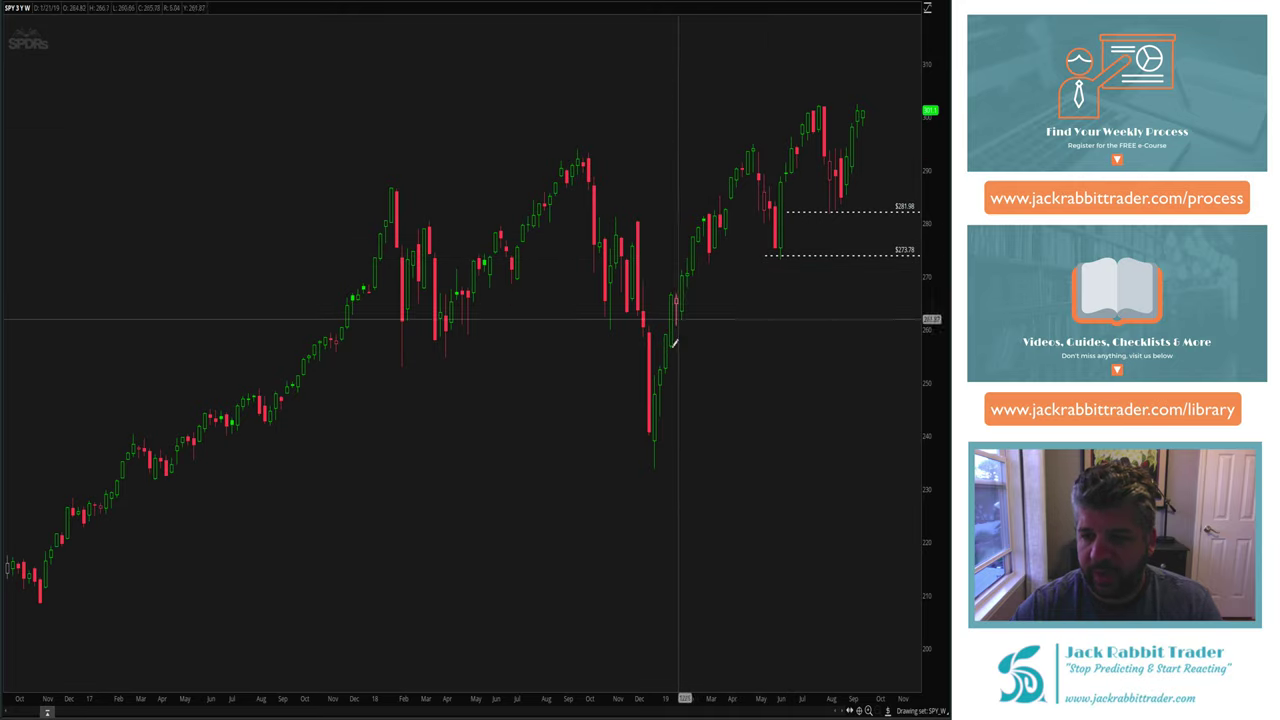
click(633, 439)
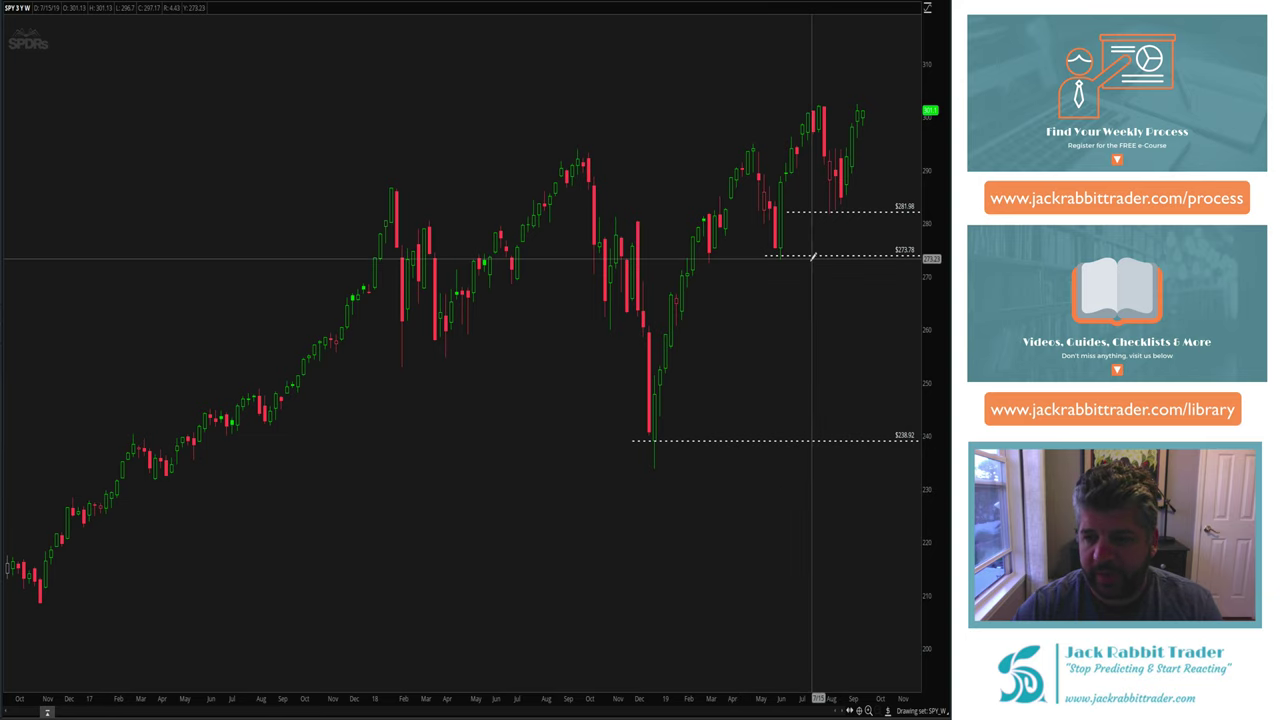
Extend the $281.98, $273.78 and $238.92 price-level lines to the left across the whole chart.
right_click(817, 212)
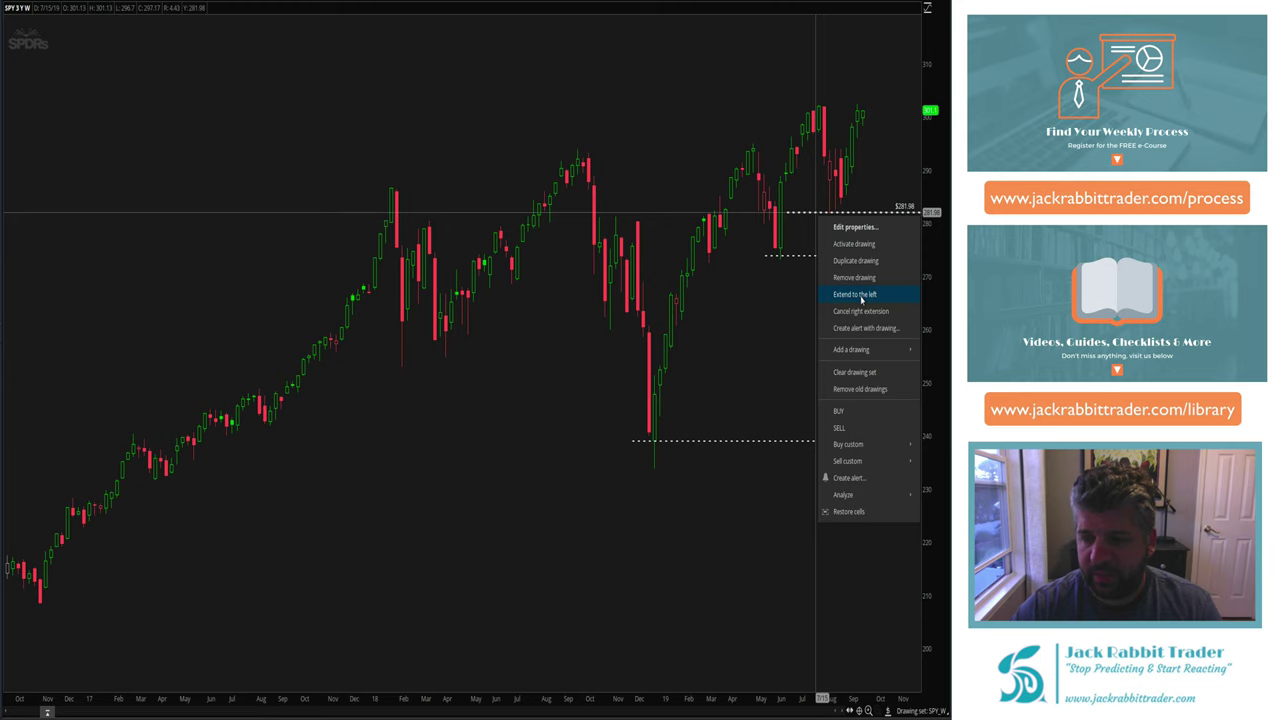
click(855, 294)
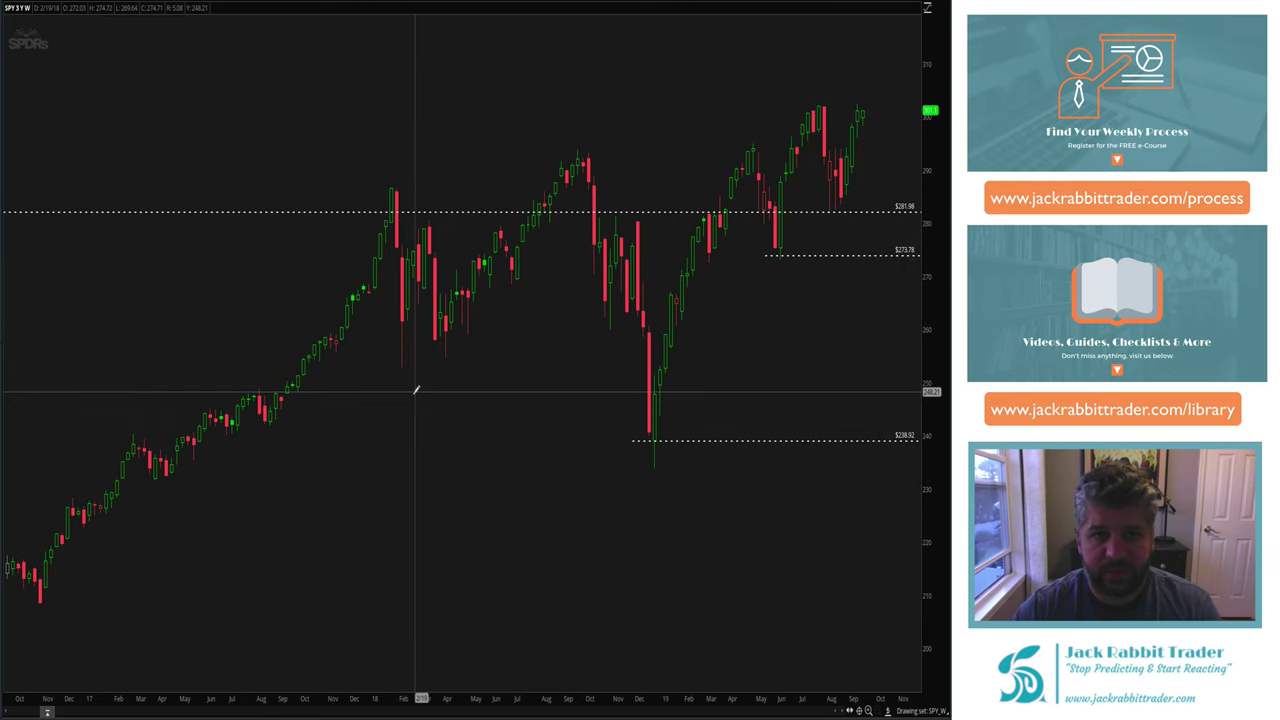
right_click(803, 257)
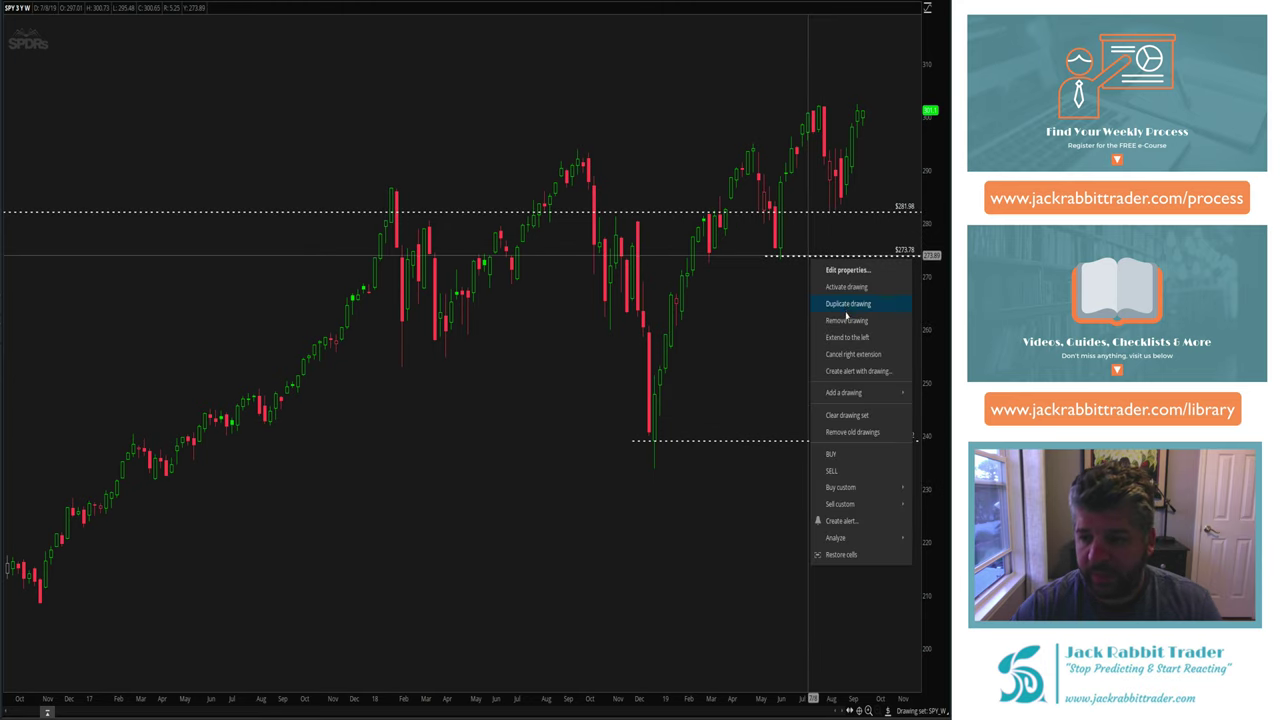
click(846, 338)
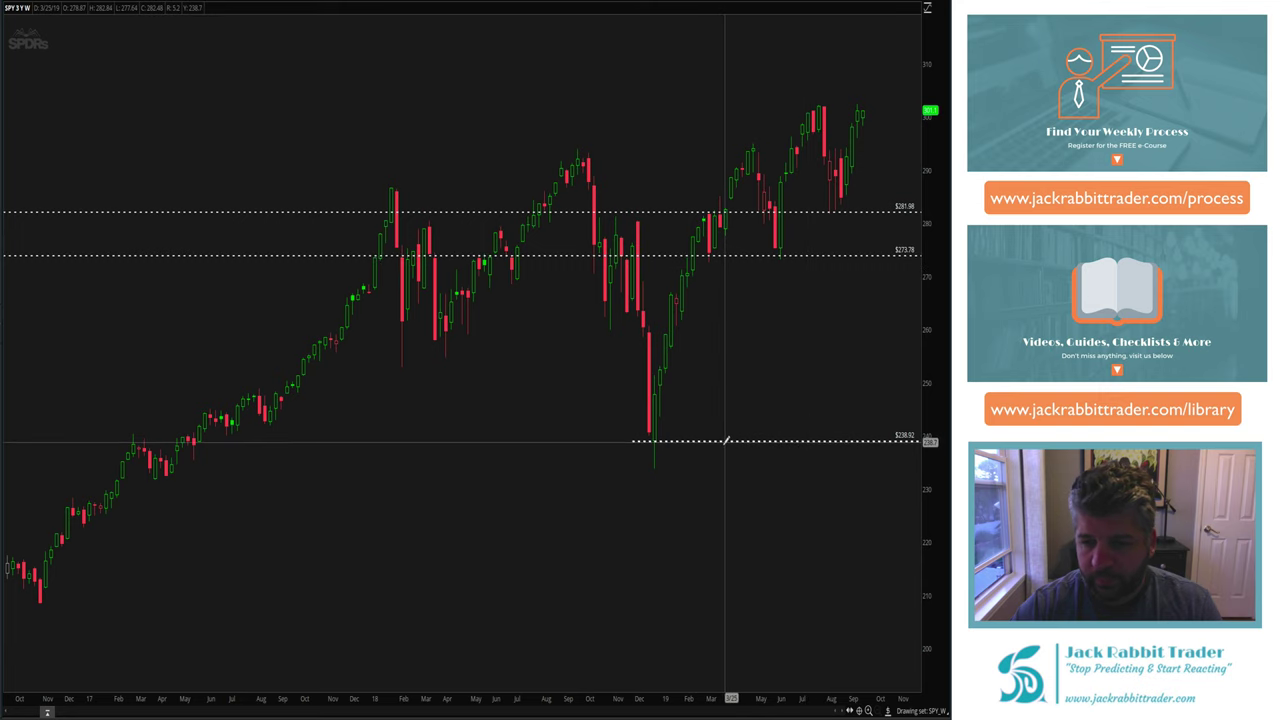
right_click(728, 440)
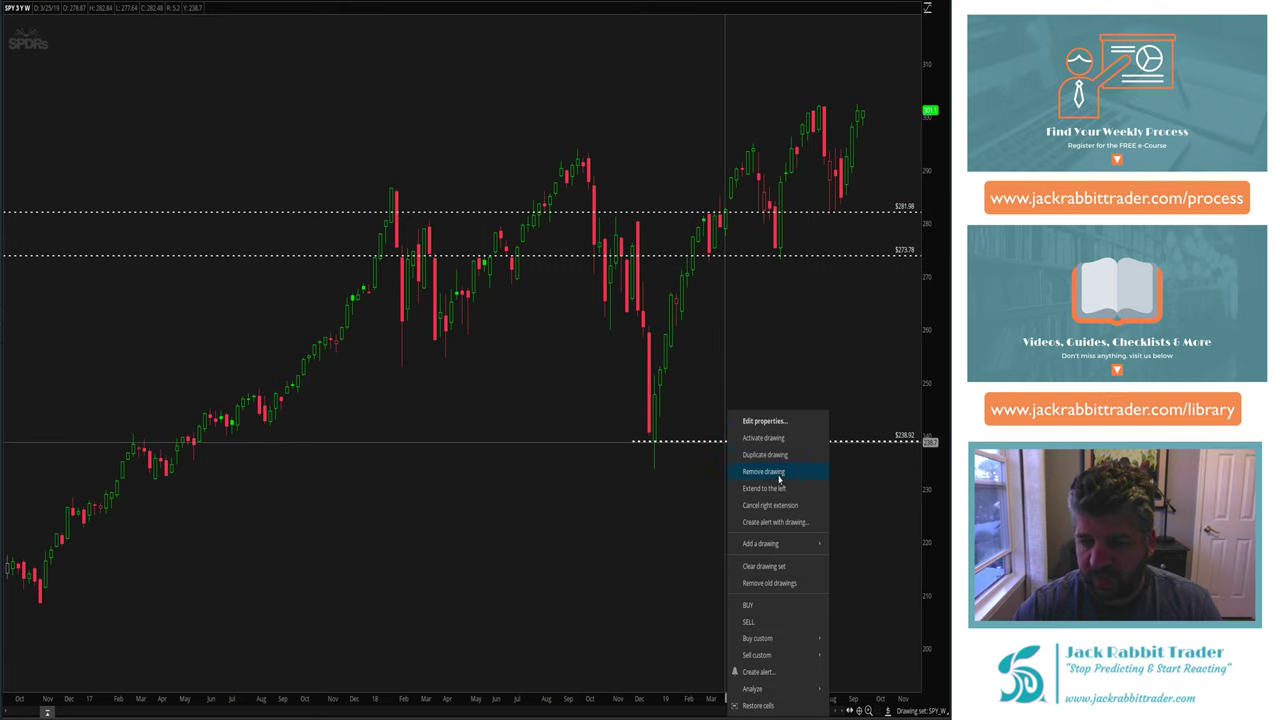
click(777, 489)
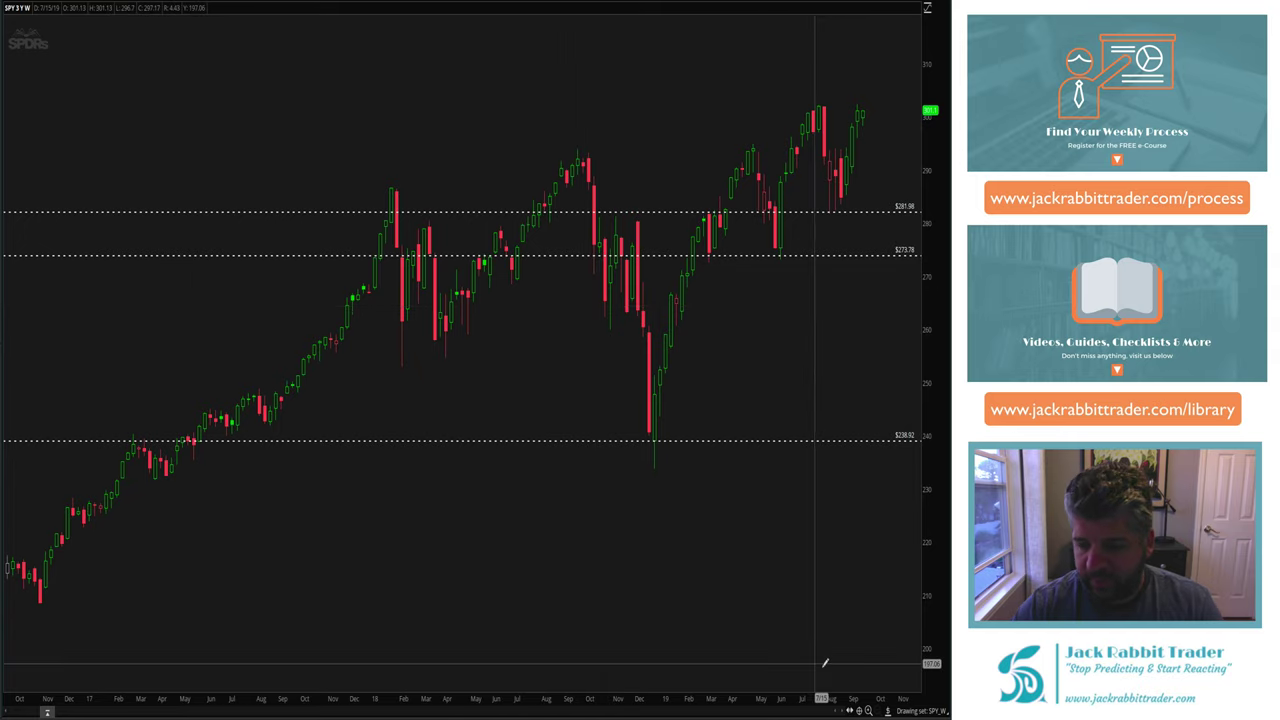
Place down arrows beneath the March and early June 2019 lows at the $273.78 line.
click(884, 710)
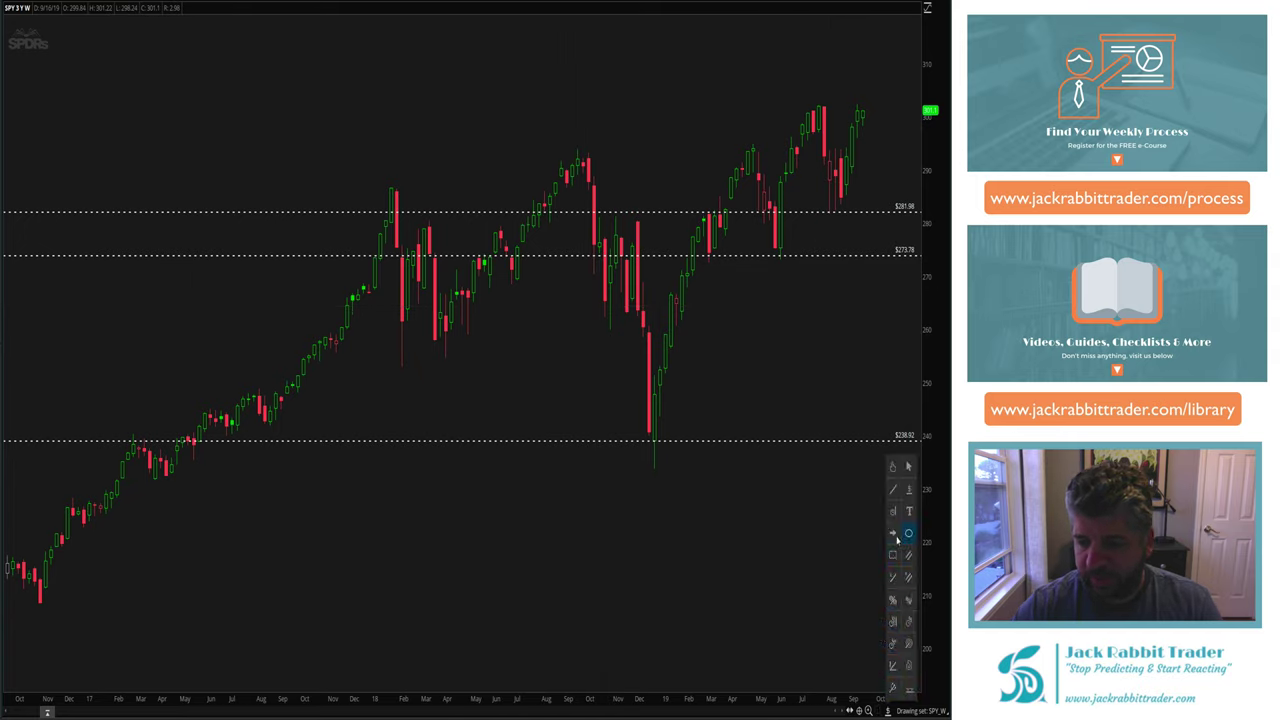
click(891, 535)
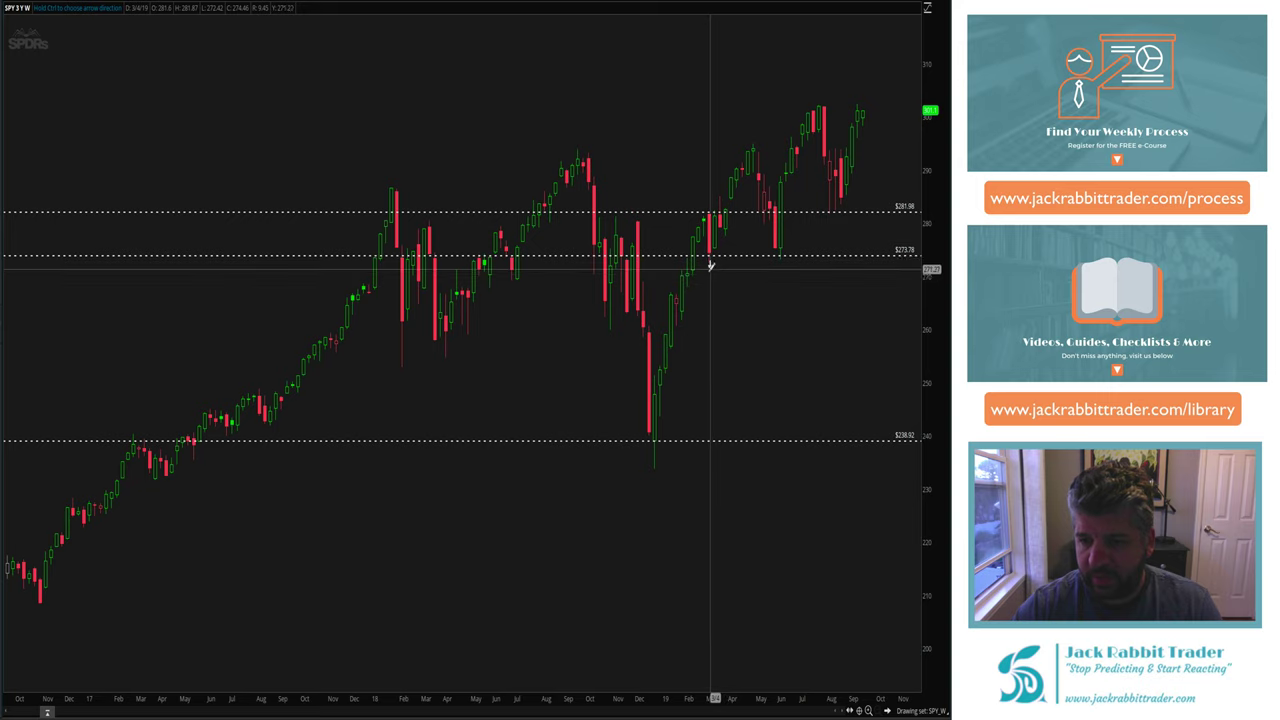
click(779, 263)
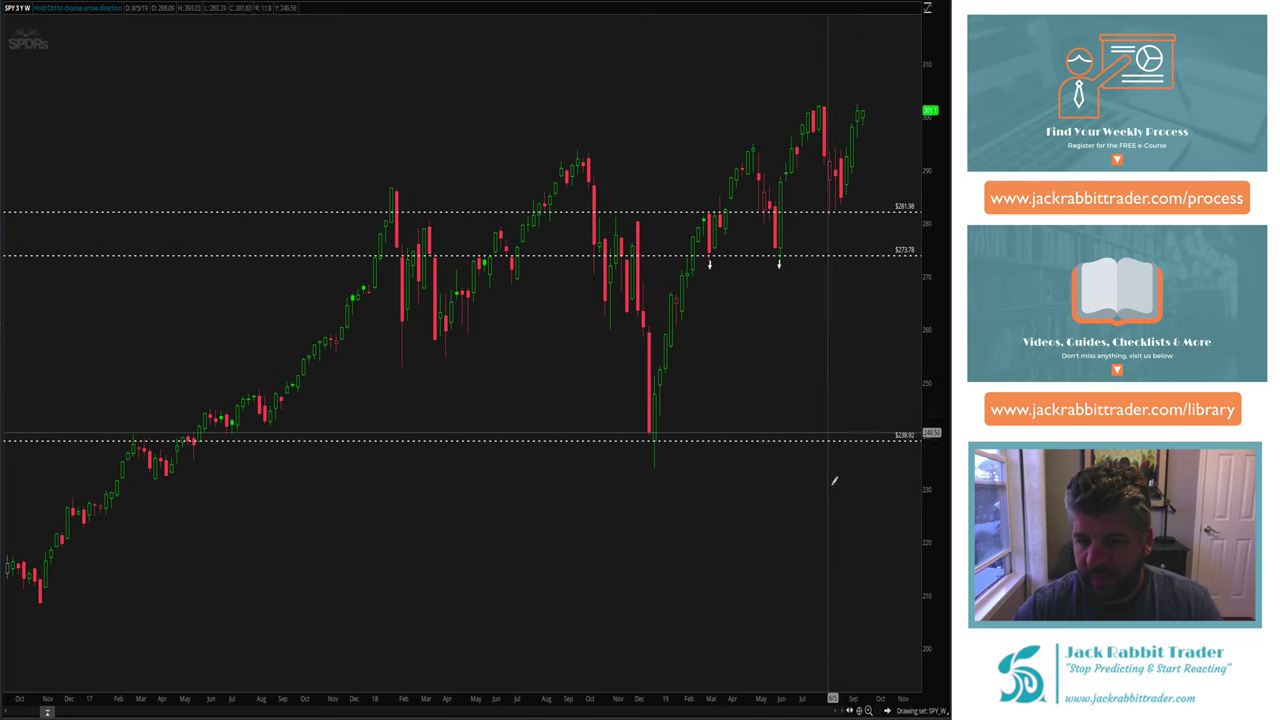
Clear the drawing set to remove the price-level lines and arrows.
right_click(826, 388)
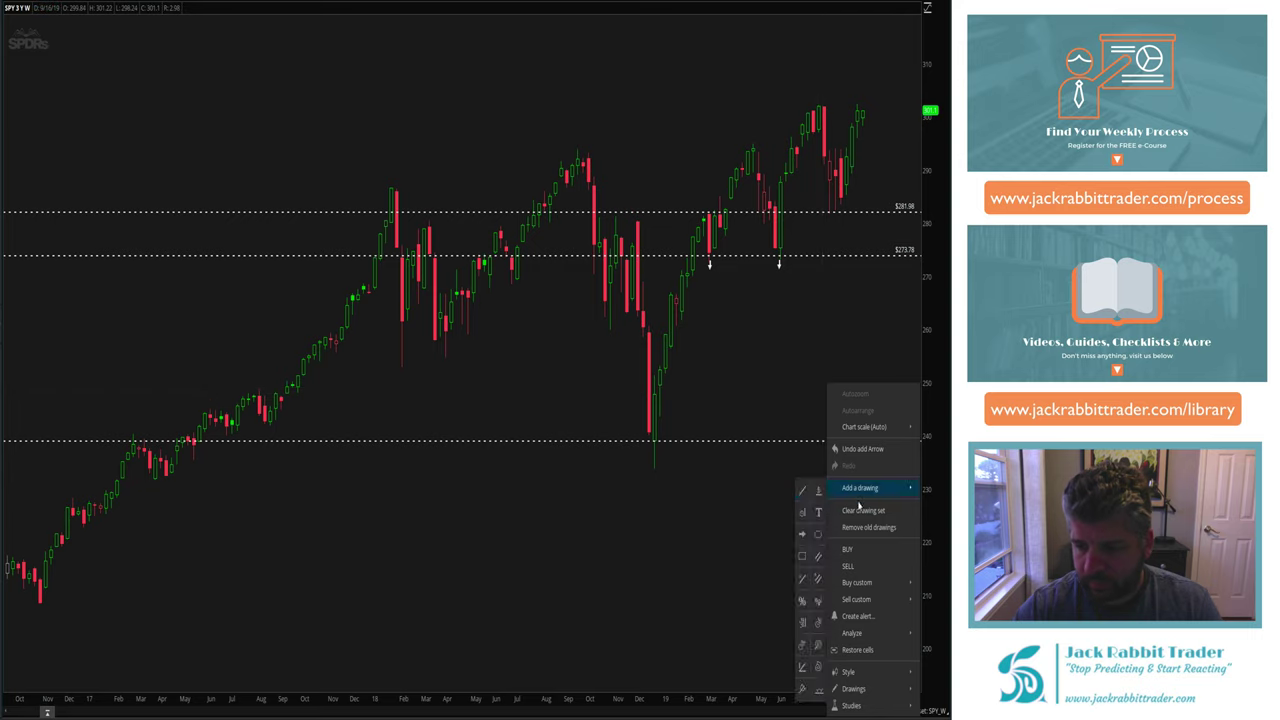
click(755, 364)
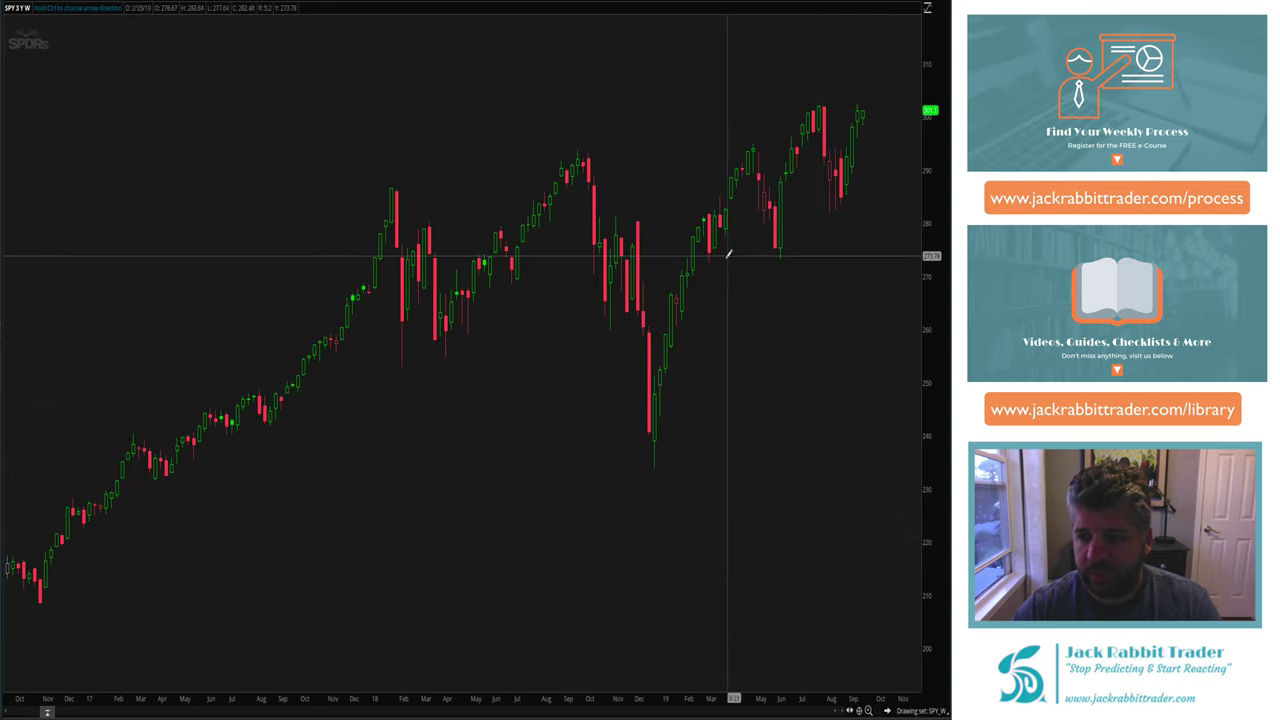
Draw horizontal price-level lines at $274.44 under the spring lows, $294.22 at the spring high and $301.76 at the July high.
click(886, 711)
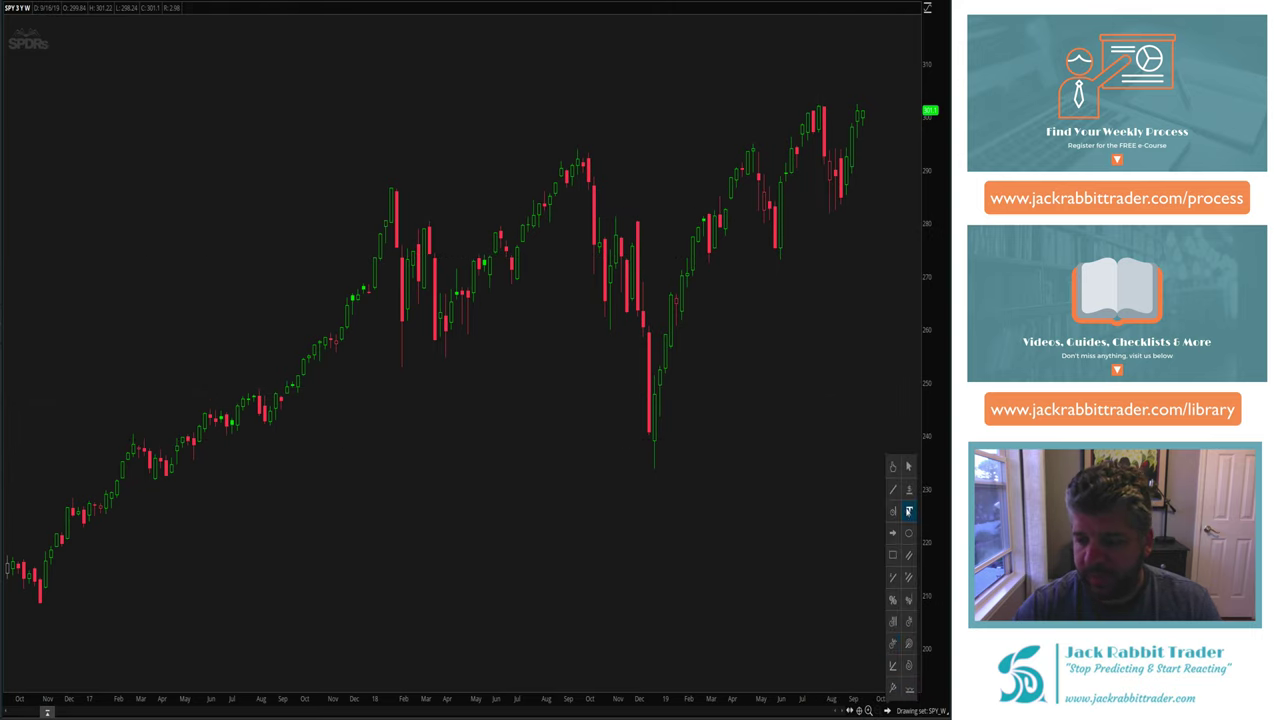
click(908, 490)
click(673, 251)
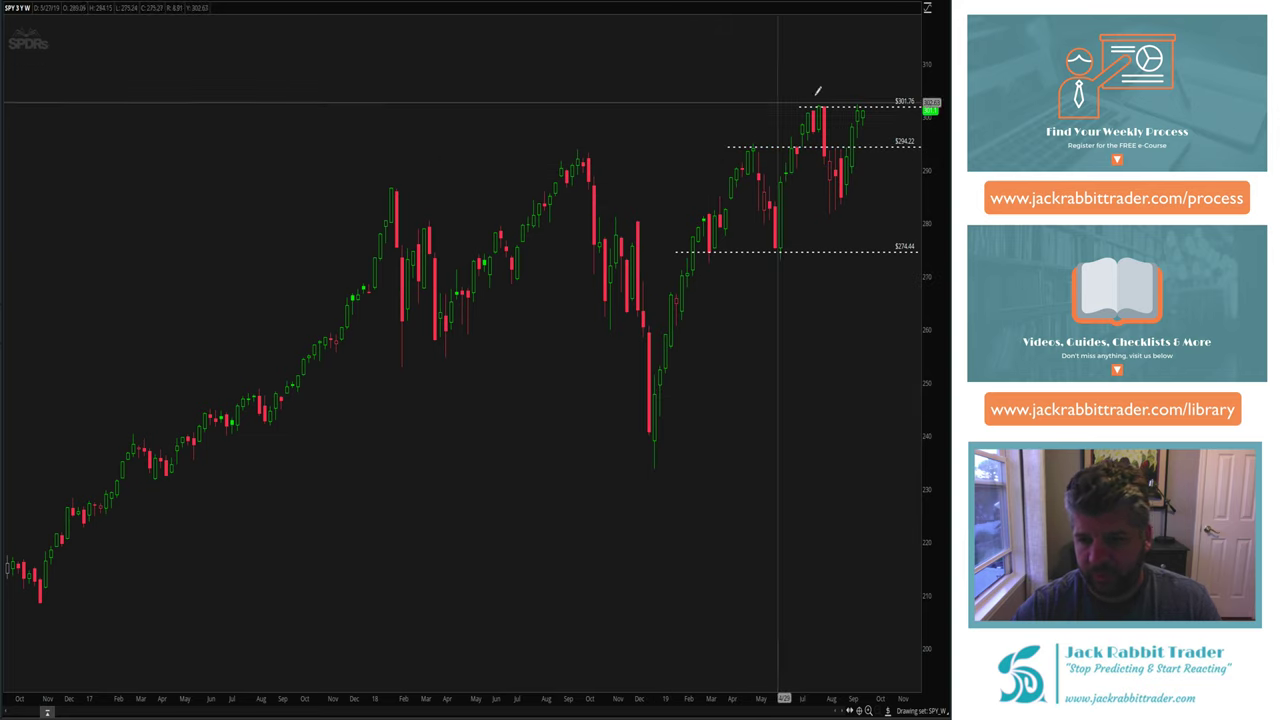
Extend the $294.22 price-level line to the left across the whole chart.
right_click(778, 146)
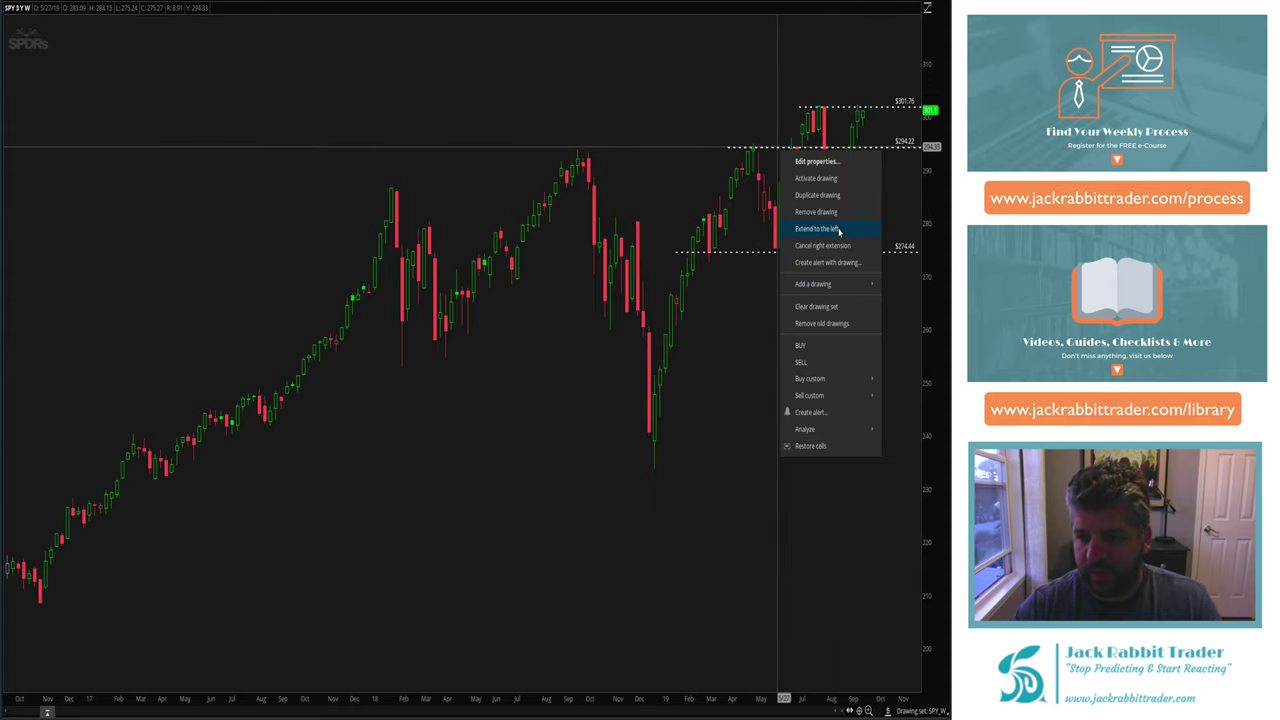
click(838, 229)
right_click(760, 251)
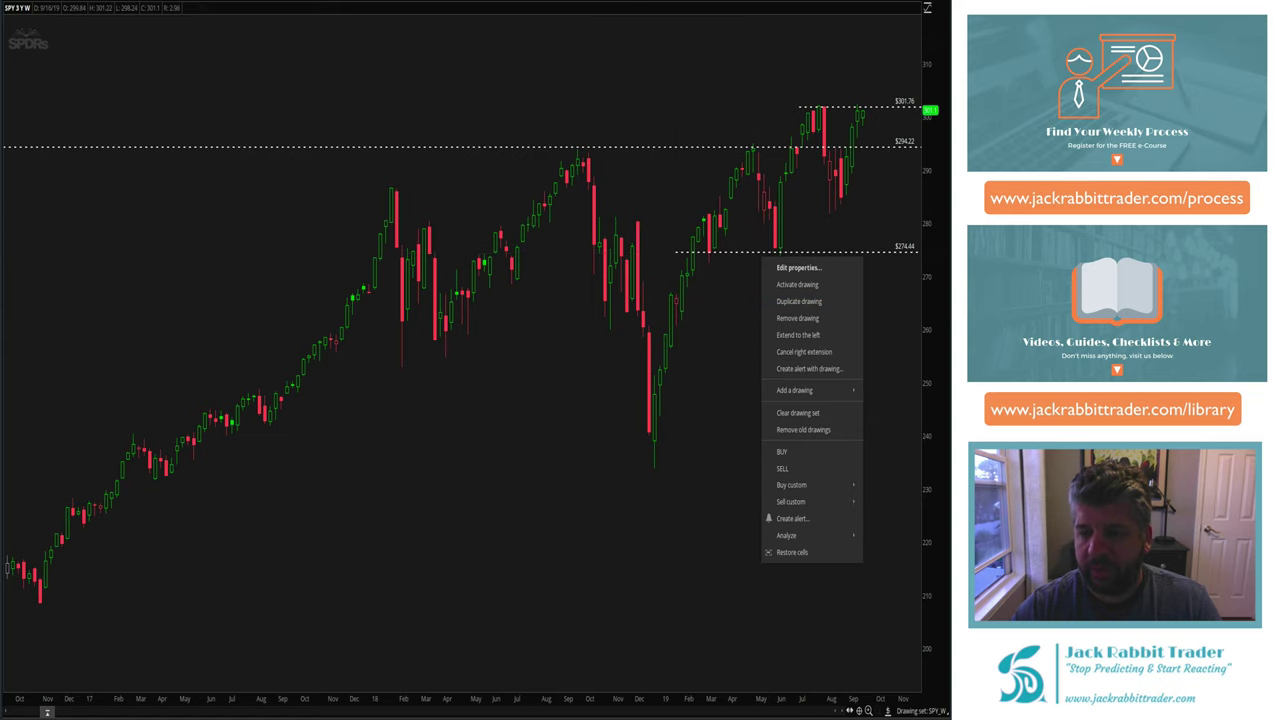
key(Escape)
right_click(826, 110)
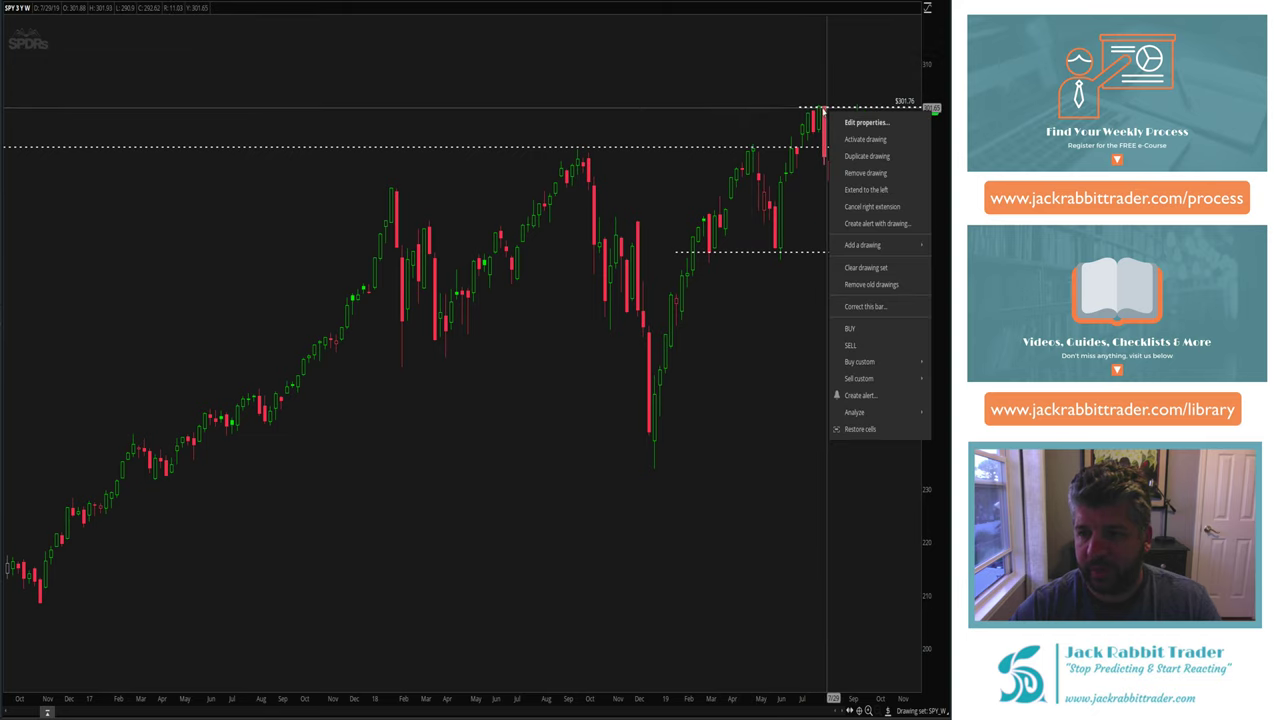
key(Escape)
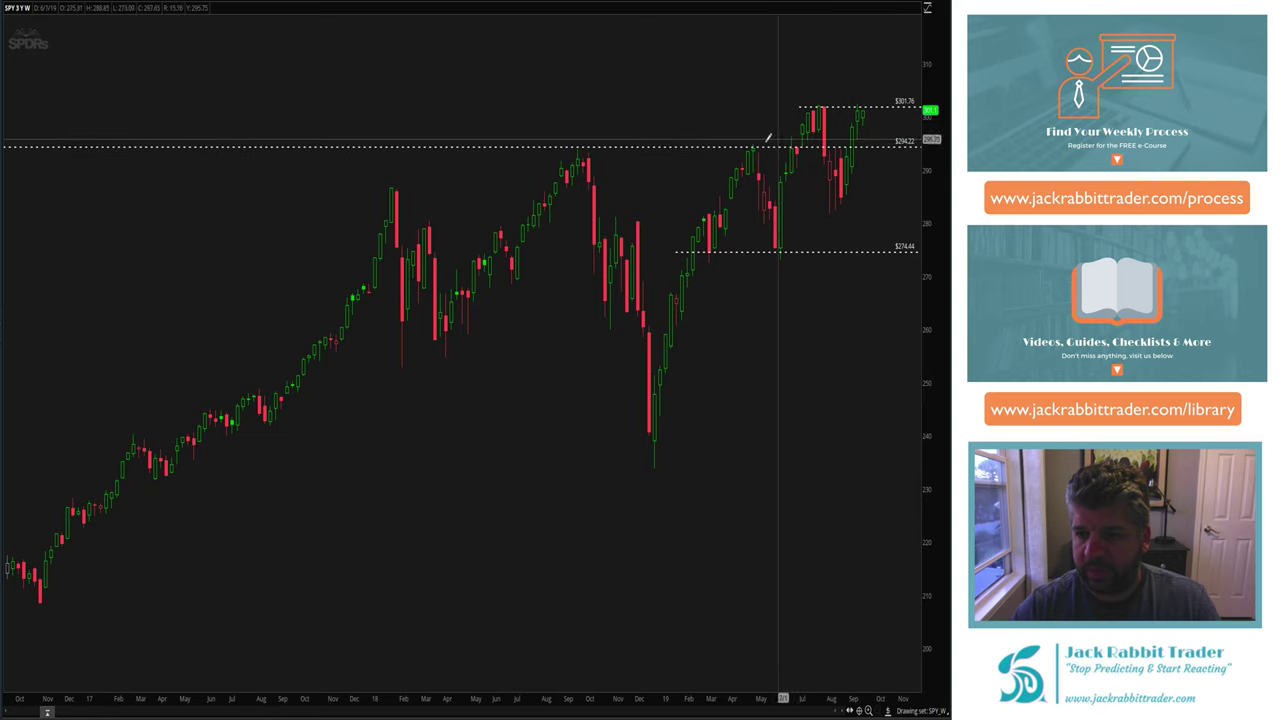
Place down arrows above the early May 2019 high and the autumn 2018 high at the $294.22 line.
mouse_move(886, 670)
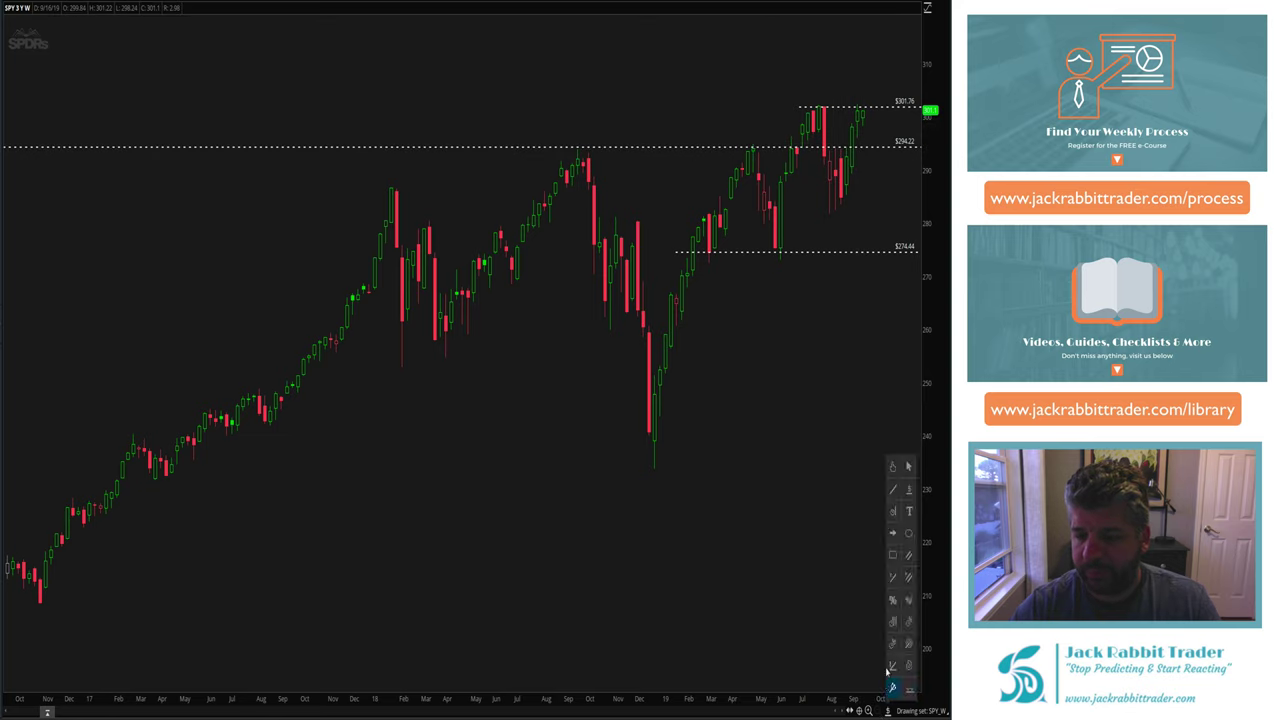
click(892, 536)
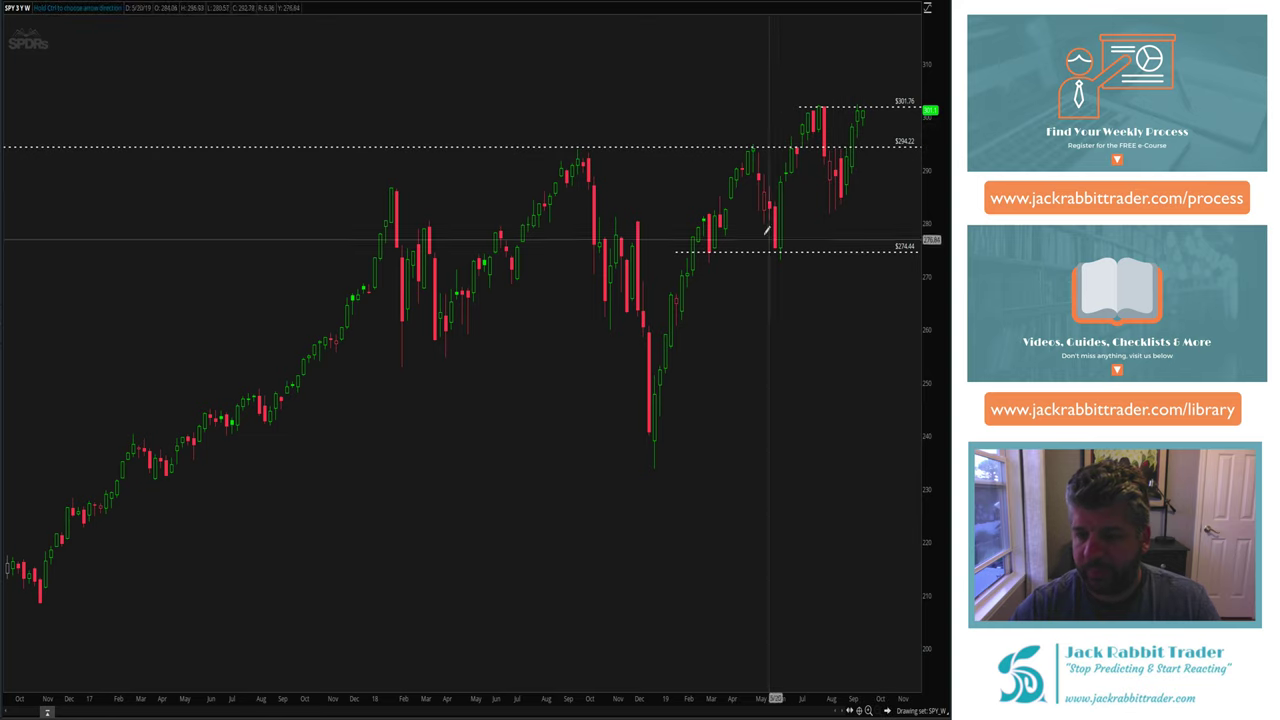
click(752, 130)
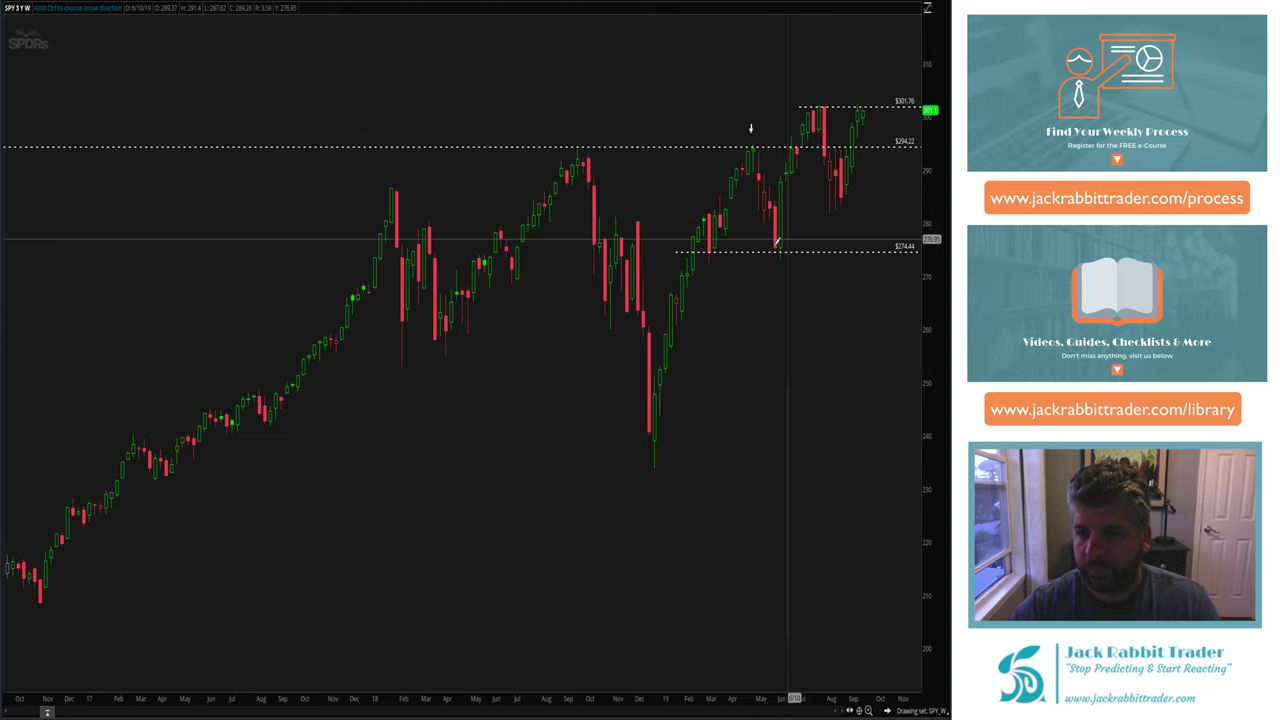
click(579, 129)
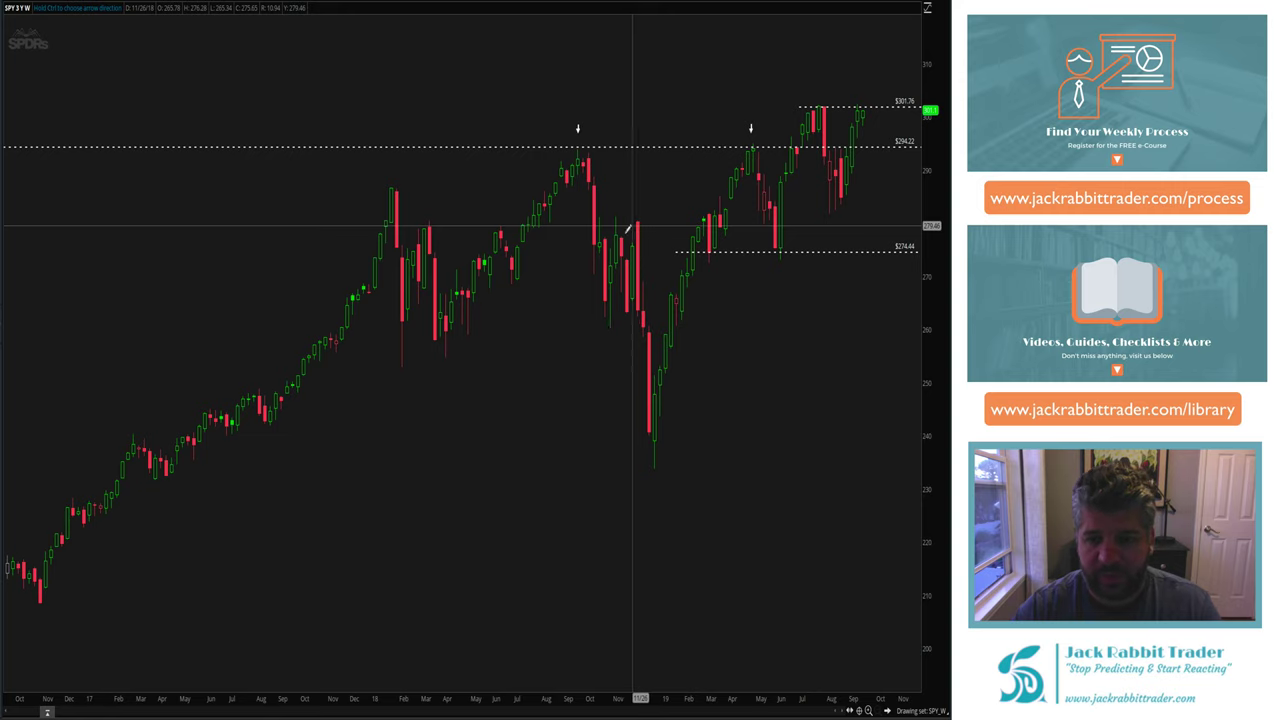
Clear the SPY drawing set to remove the three price-level lines and two arrows.
right_click(510, 350)
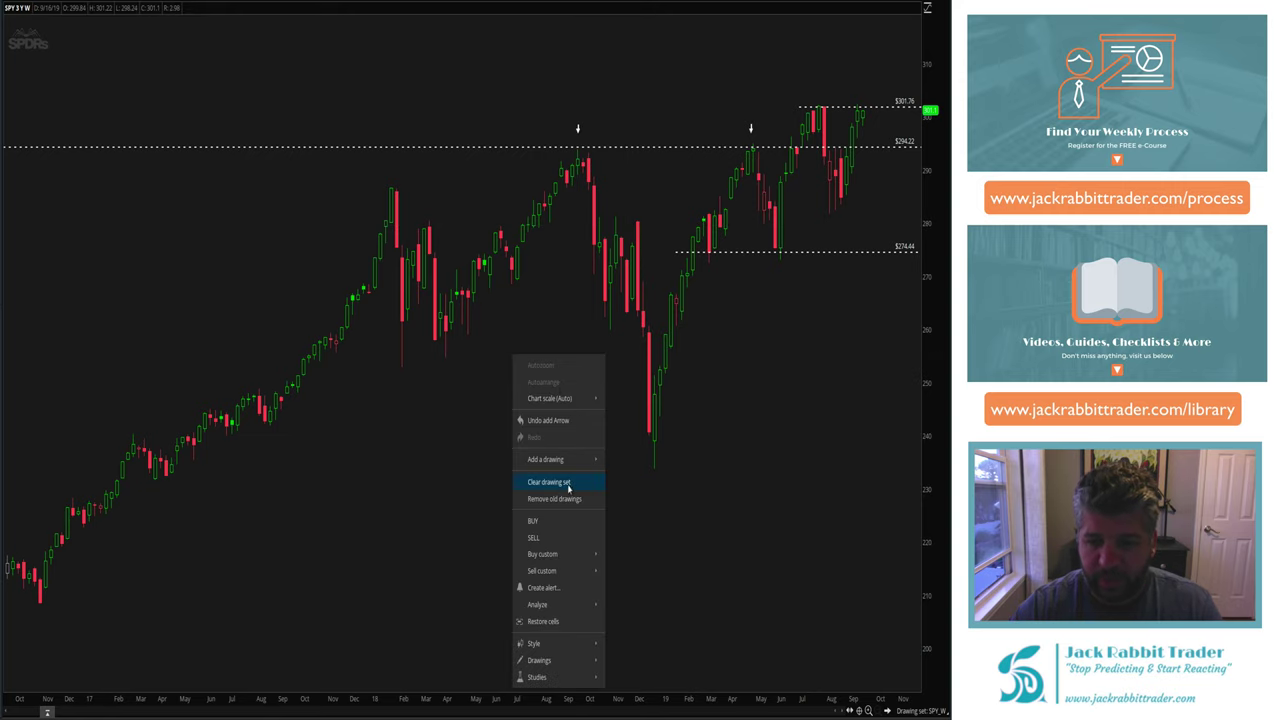
click(569, 484)
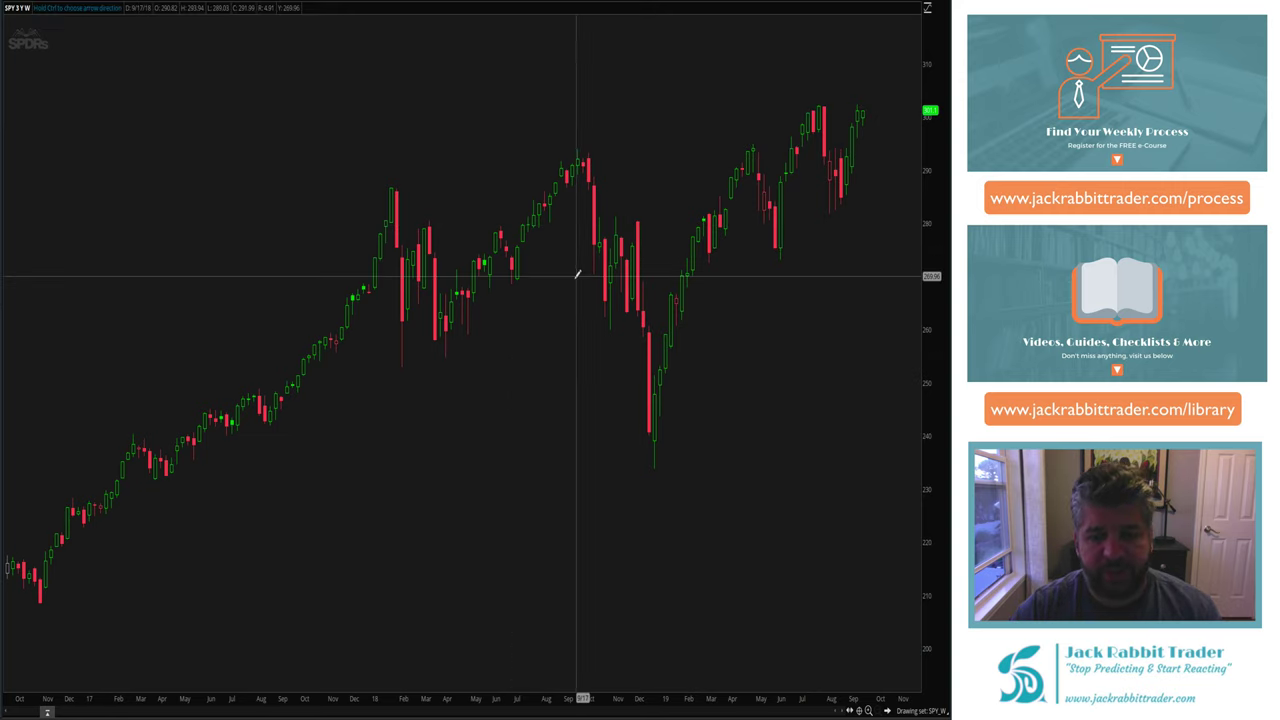
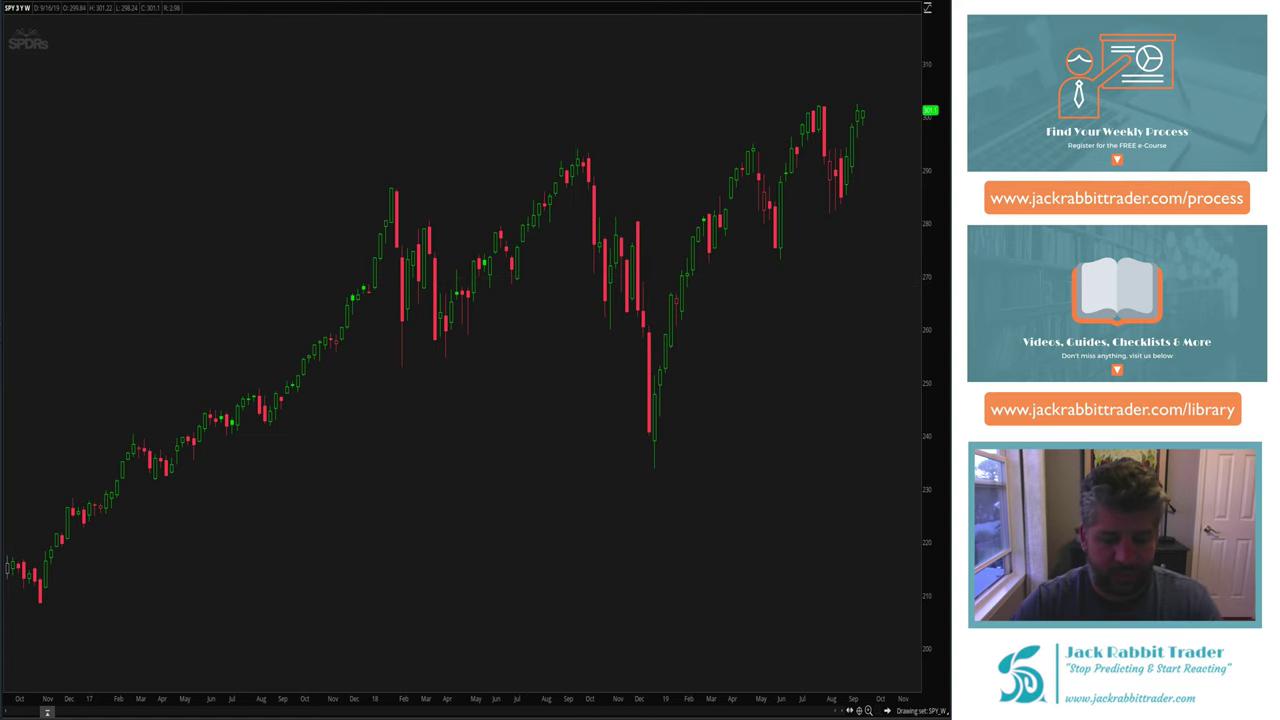
Switch the chart to QQQ and clear its existing drawing set.
text(QQQ)
key(Return)
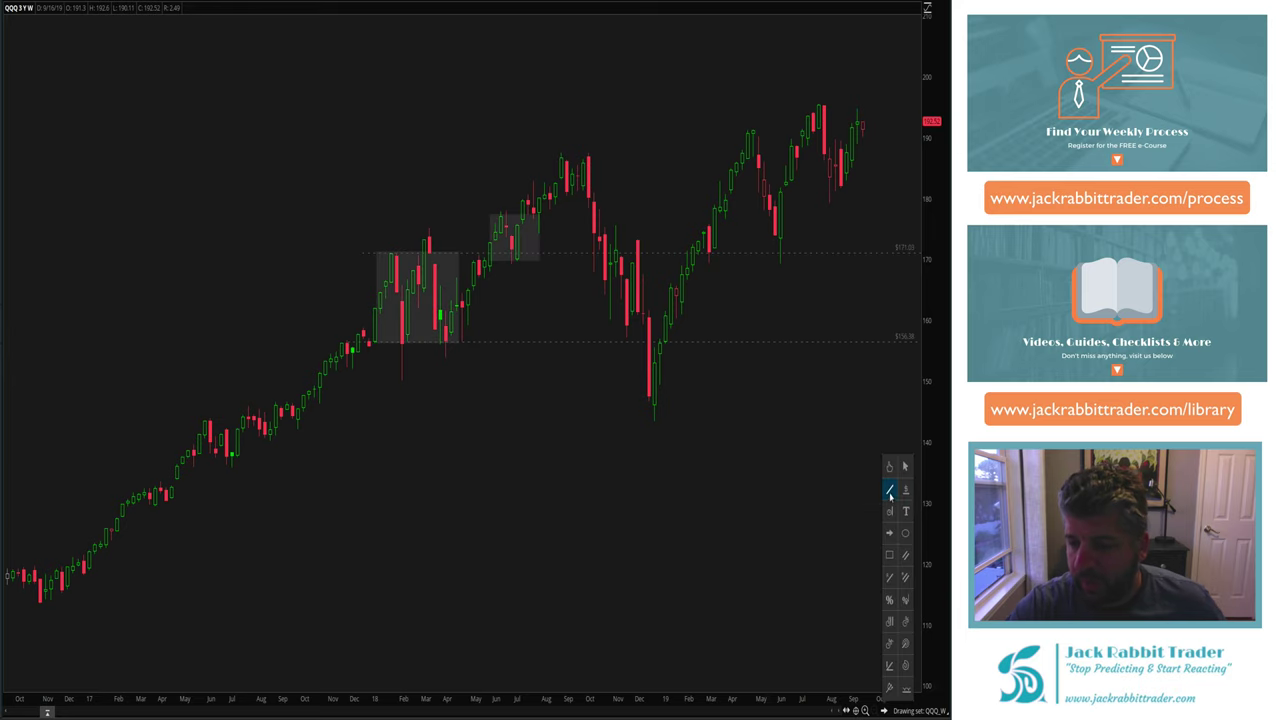
right_click(738, 407)
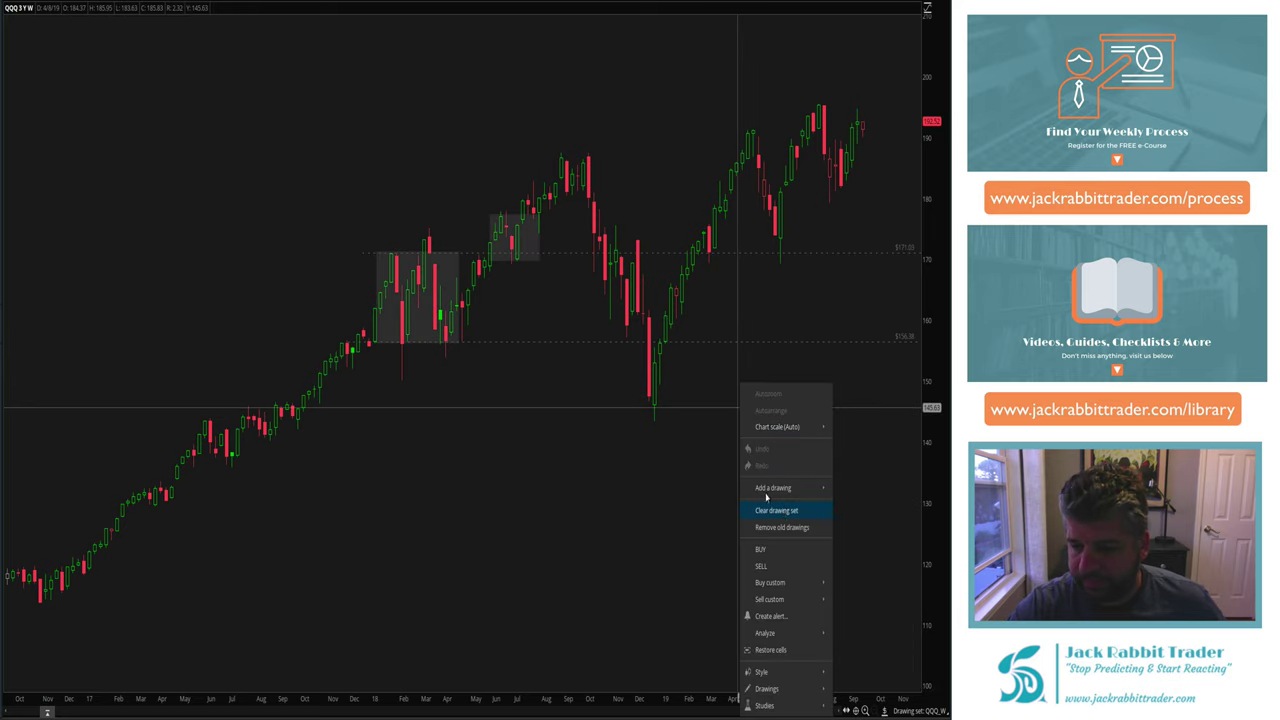
click(782, 511)
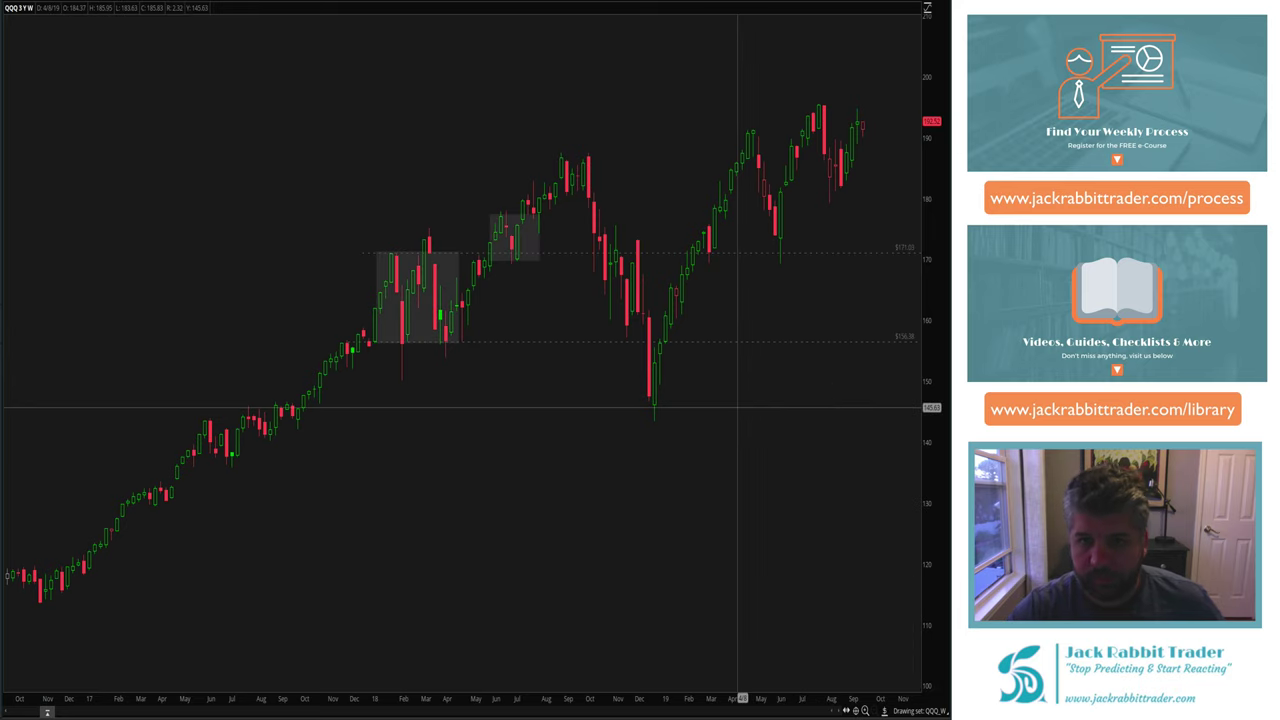
Draw support price-level lines at $181.21 under the August 2019 lows, $173.48 at the June low and $146.11 at the December 2018 low.
click(810, 188)
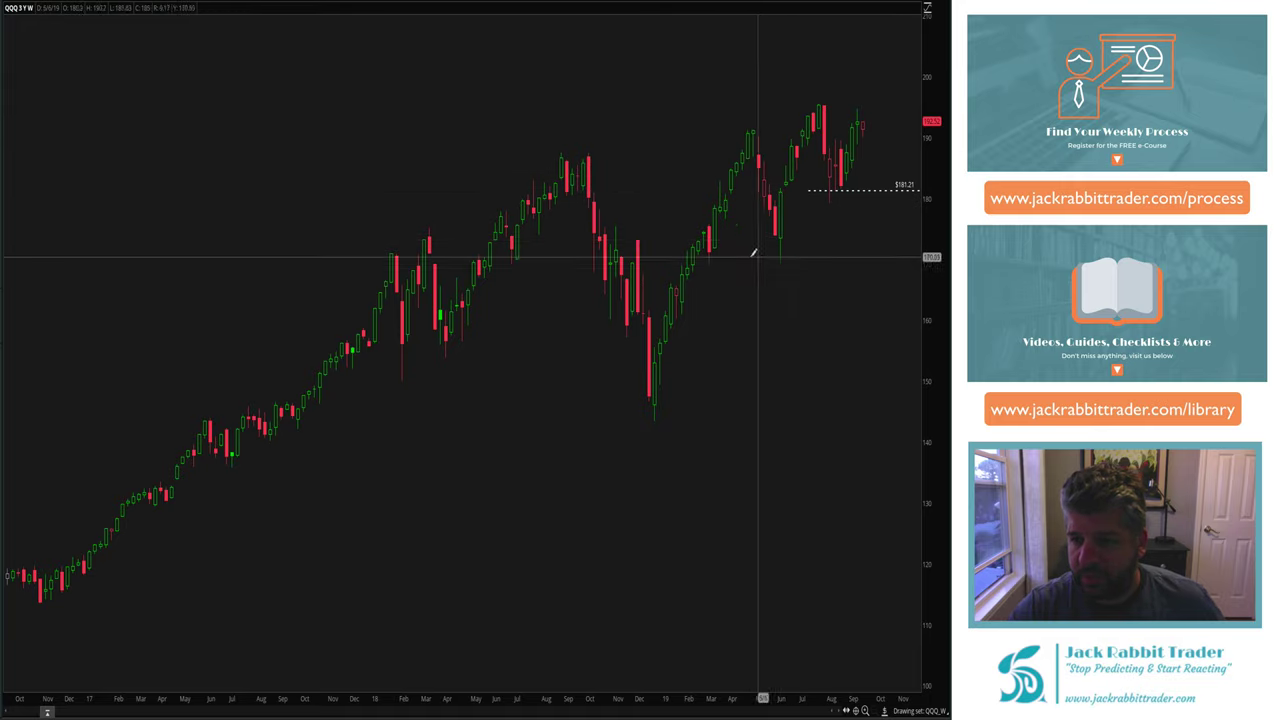
click(734, 237)
click(627, 404)
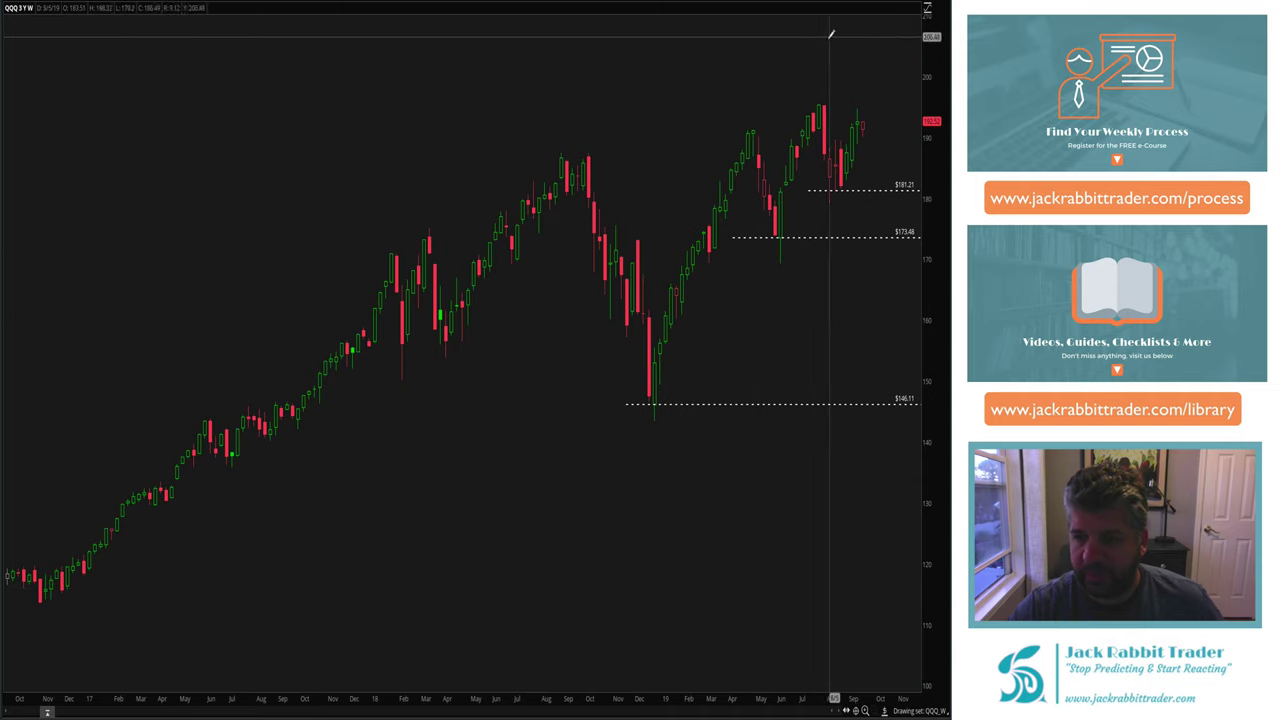
Draw resistance price-level lines at $195.51 on the July 2019 high, $191.12 on the spring high and $186.64 on the autumn 2018 highs.
click(806, 103)
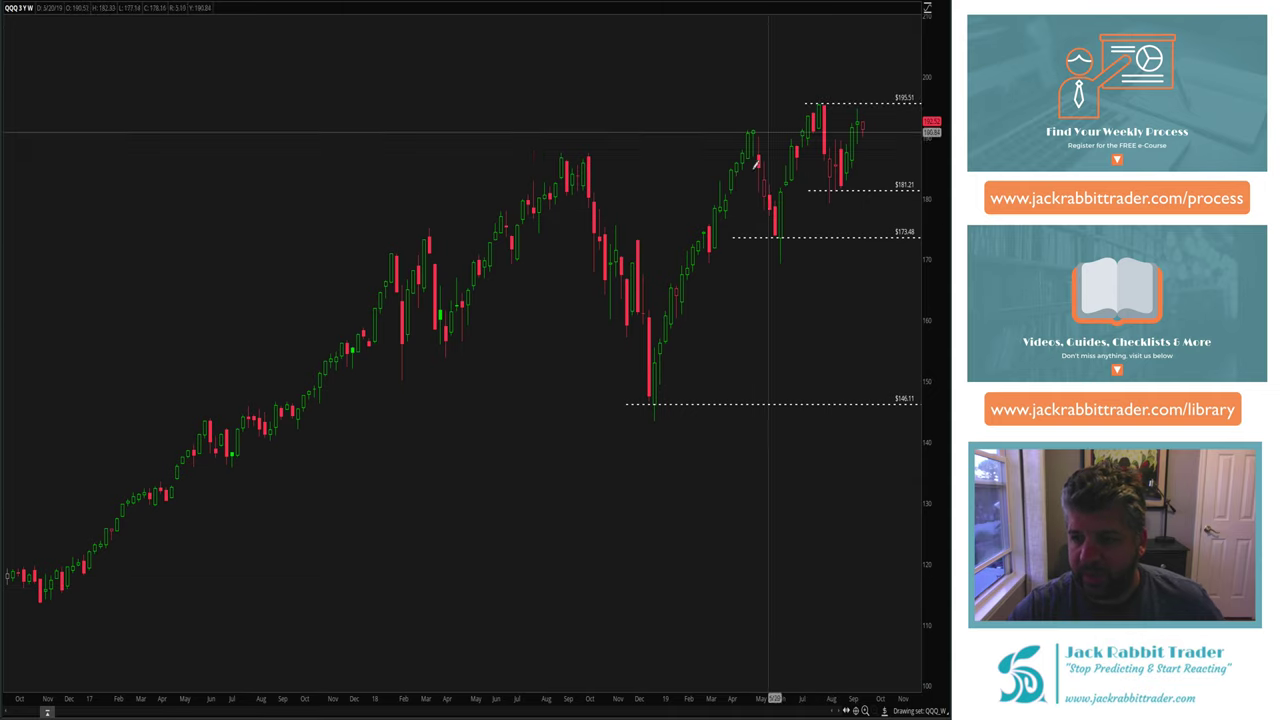
click(732, 129)
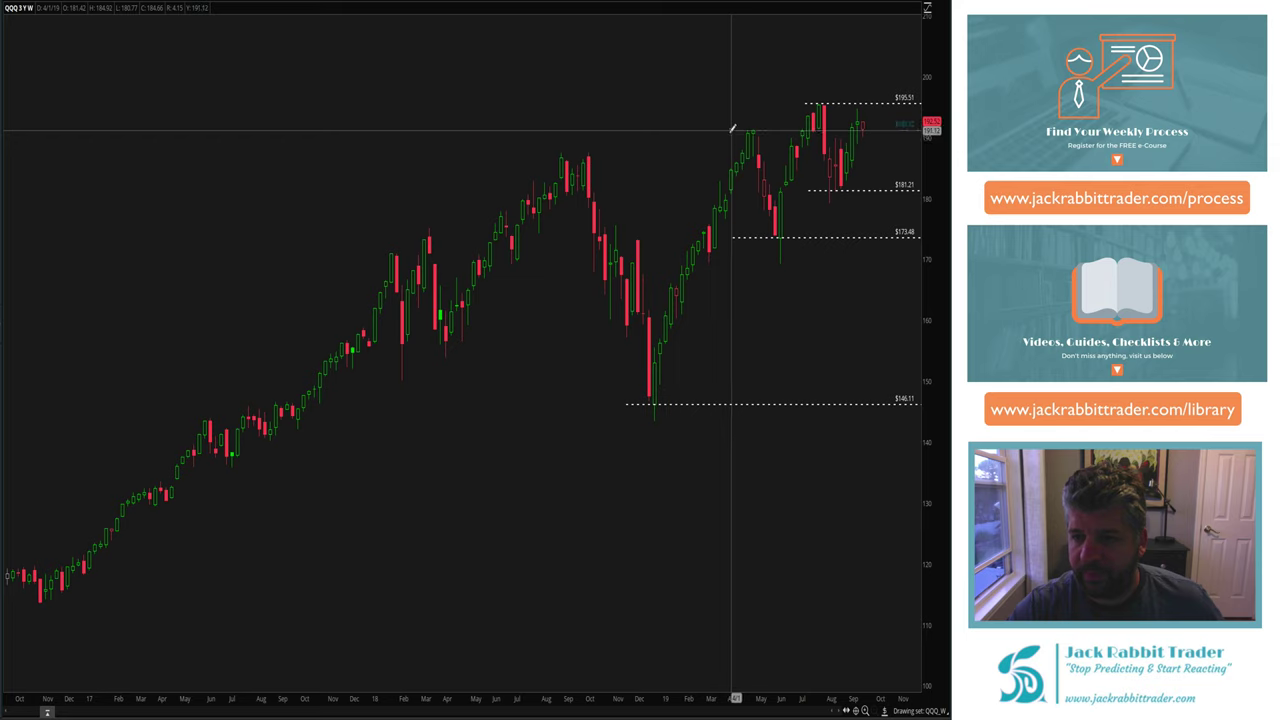
click(548, 157)
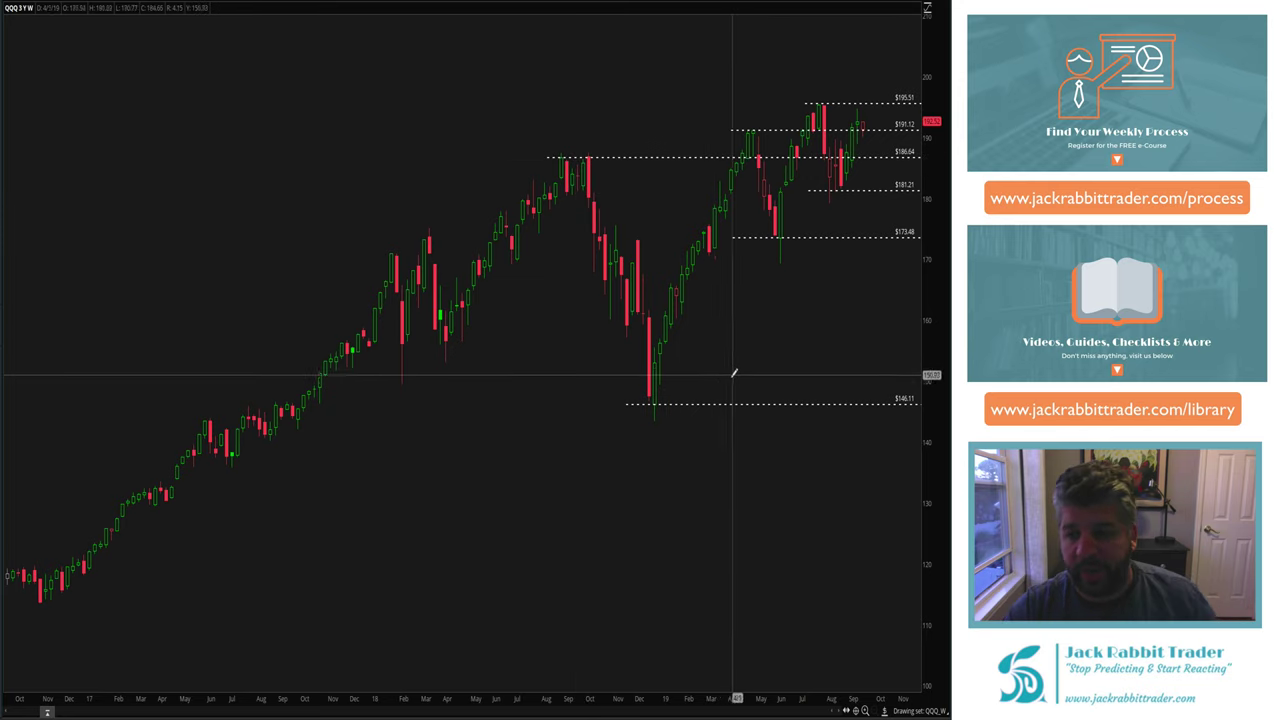
Clear the drawing set to remove all price-level lines from the QQQ chart.
right_click(750, 341)
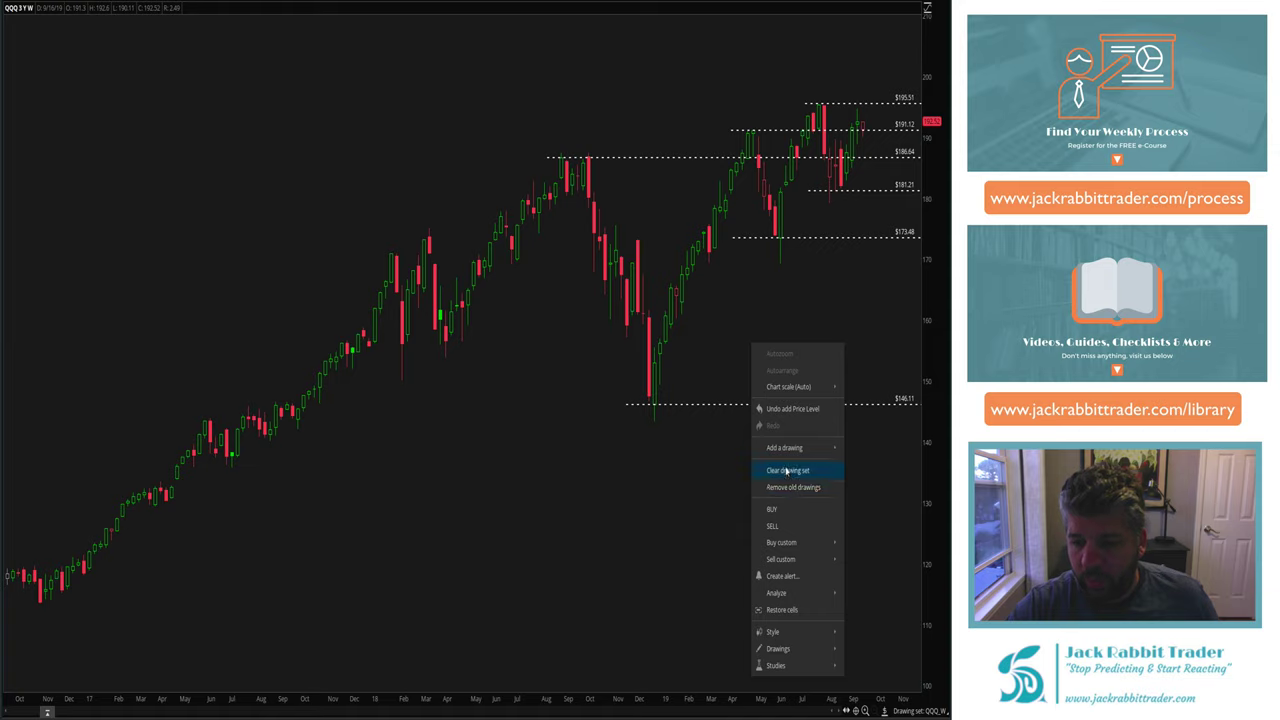
click(787, 471)
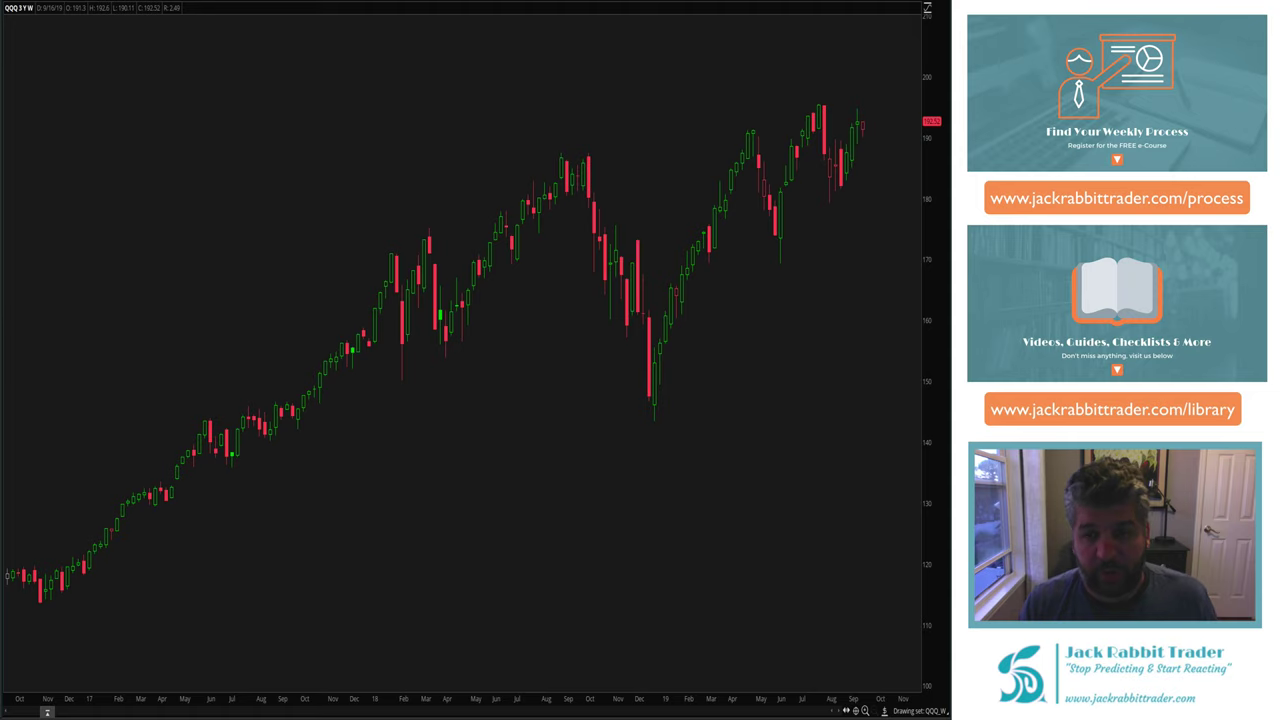
click(882, 711)
click(887, 490)
click(653, 405)
key(Escape)
Mark the December 2018, June 2019 and August 2019 swing lows with small ellipses.
click(883, 711)
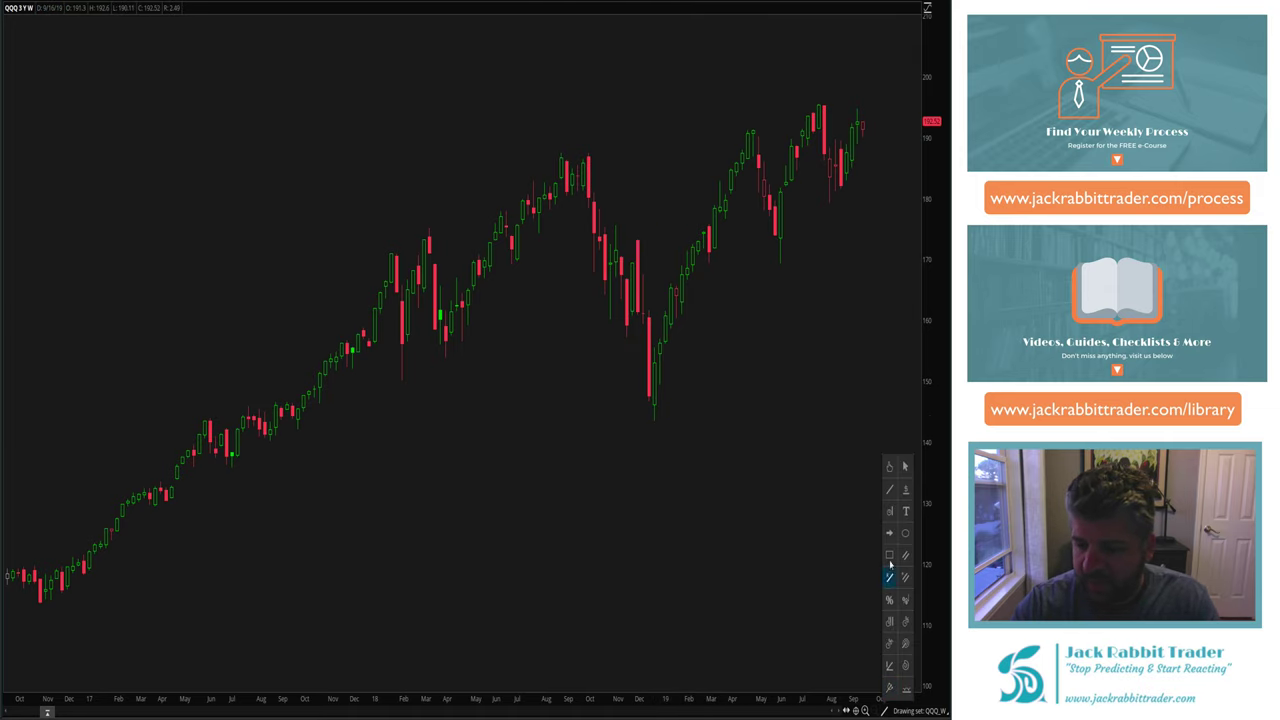
click(903, 534)
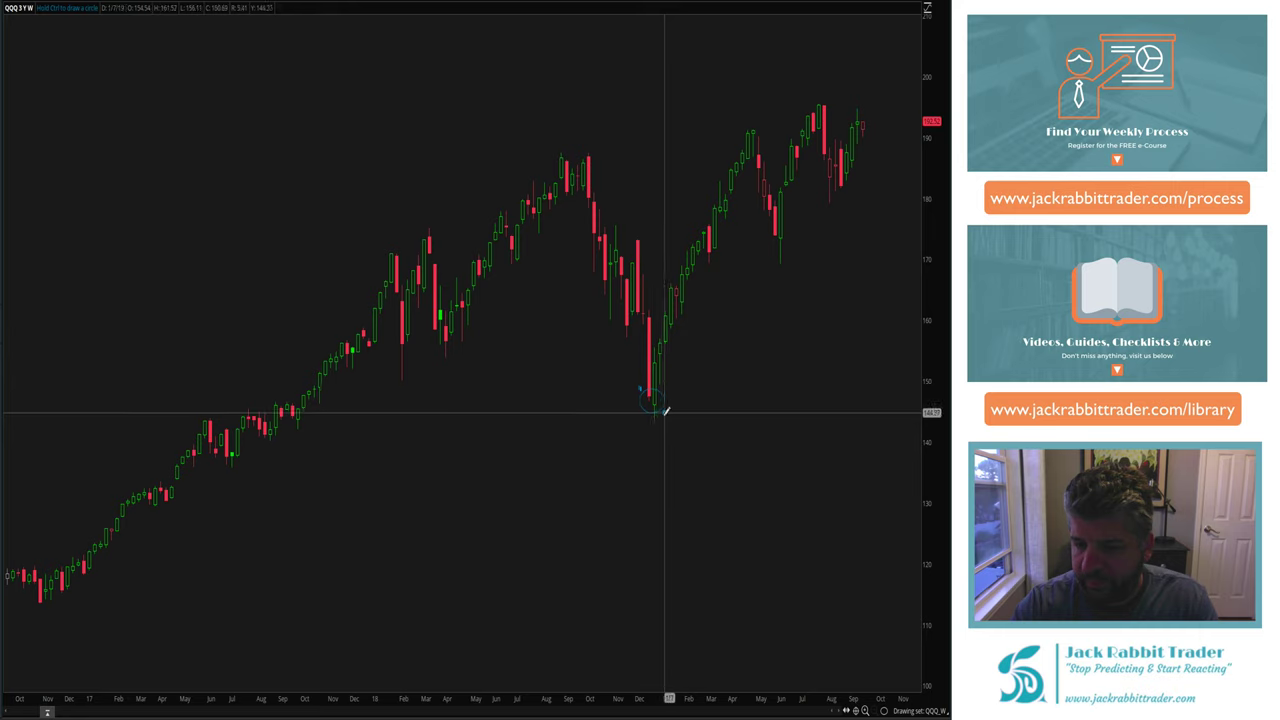
click(779, 236)
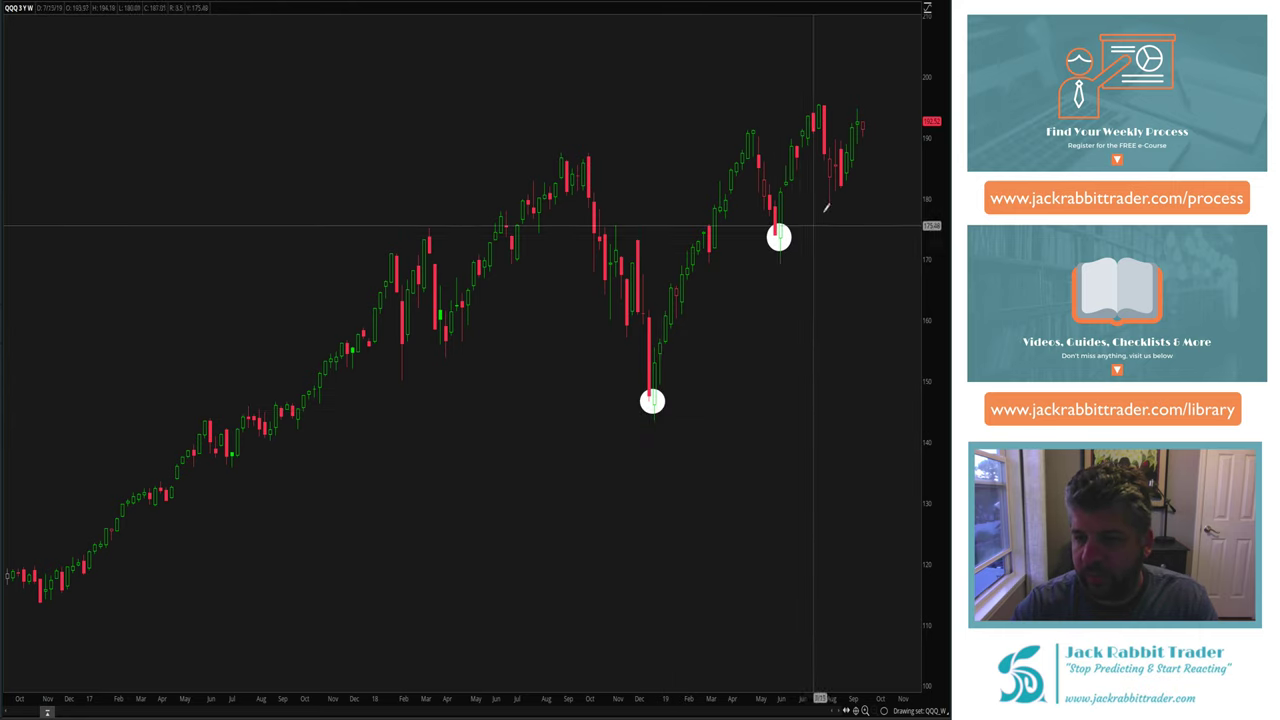
click(835, 185)
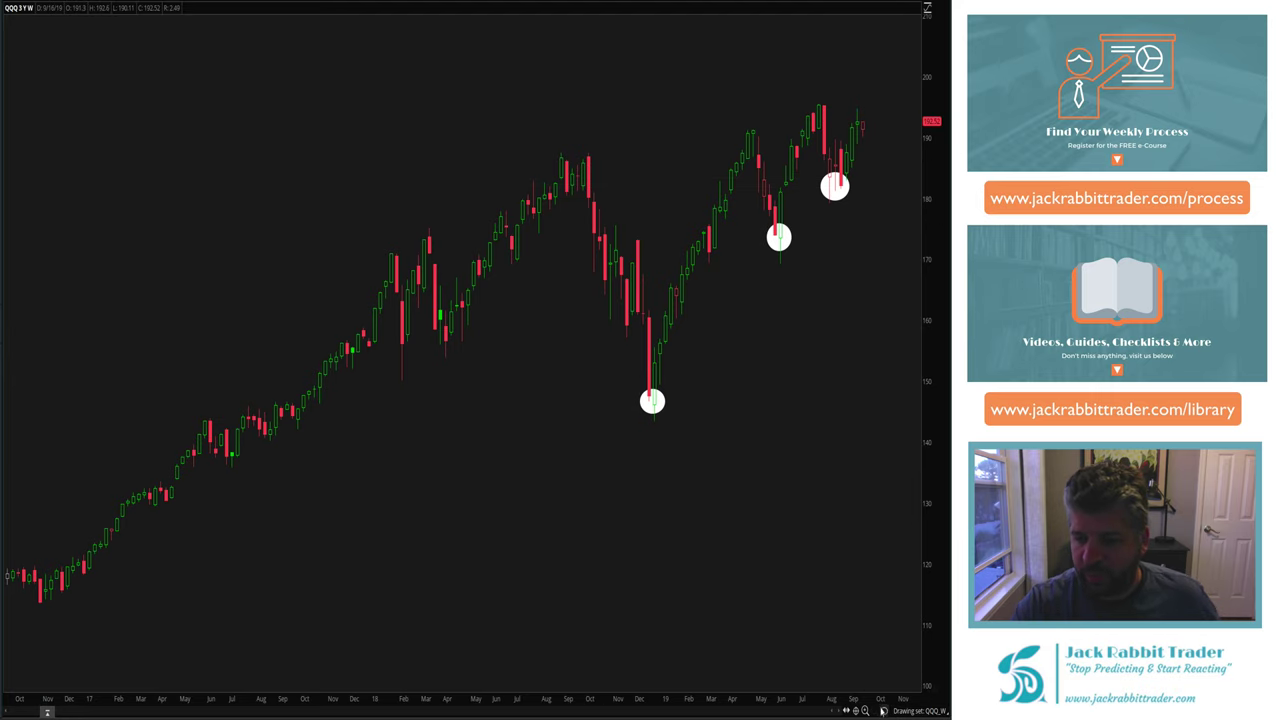
Draw a rising trendline from the December 2018 low along the June and August 2019 swing lows.
mouse_move(884, 710)
click(887, 491)
click(652, 401)
click(778, 257)
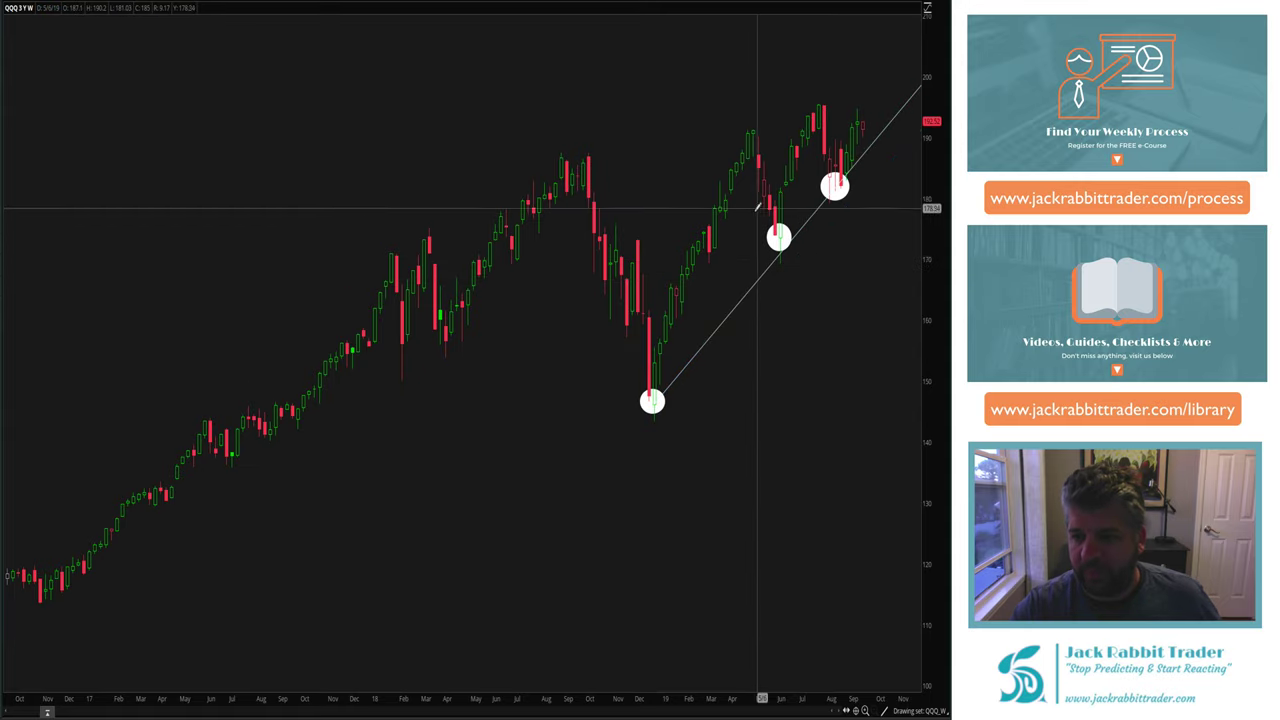
Delete the three ellipses marking the swing lows, keeping the rising trendline.
right_click(772, 234)
click(799, 297)
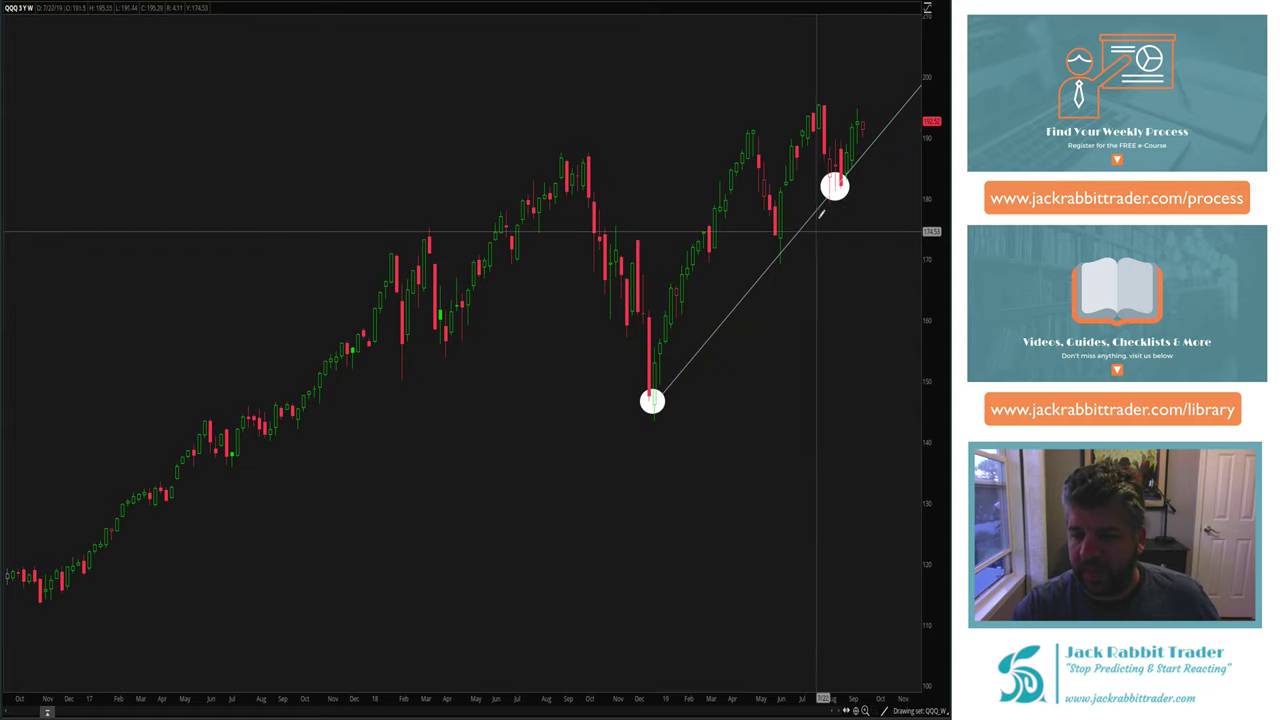
right_click(828, 186)
click(864, 250)
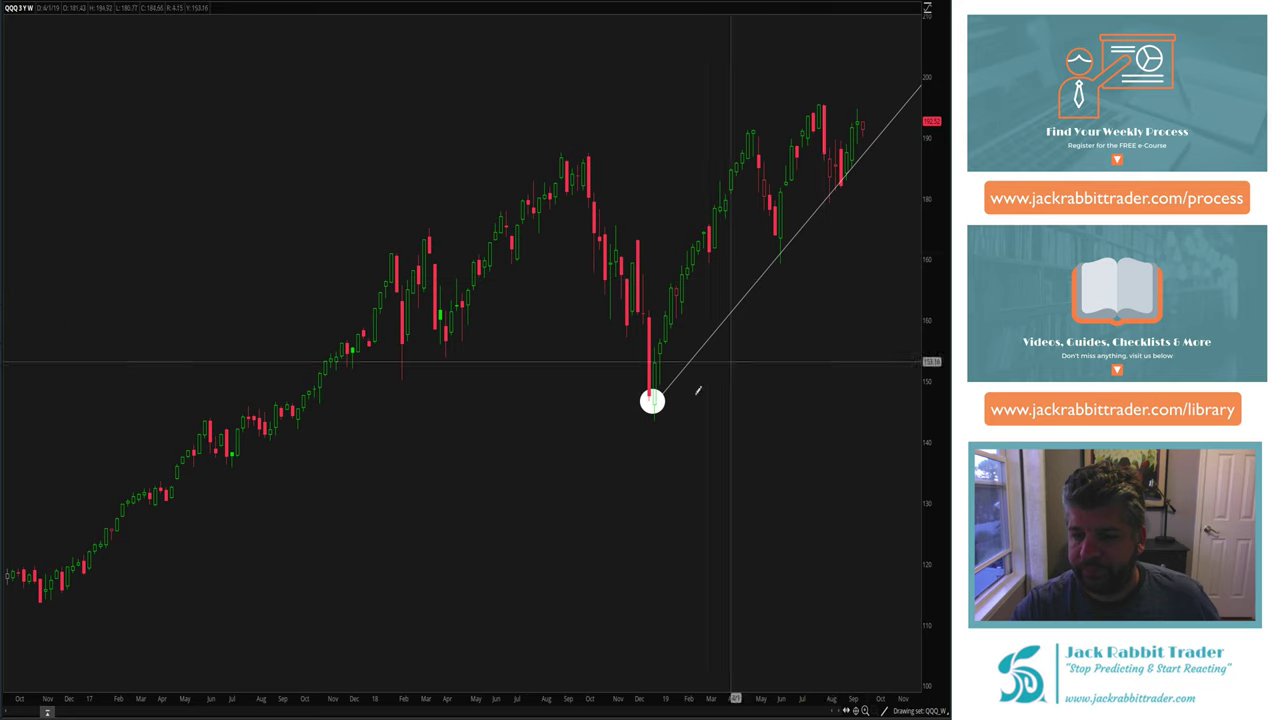
right_click(651, 400)
mouse_move(695, 432)
click(785, 430)
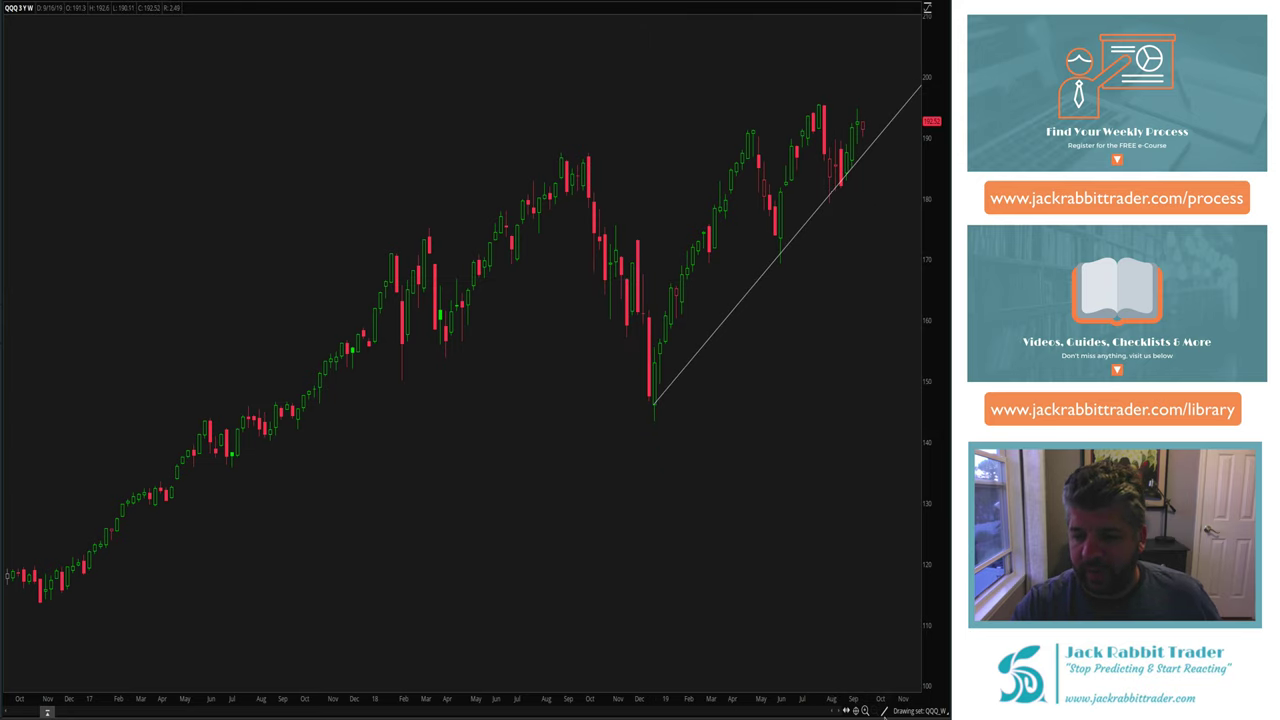
Place down arrows just under the December 2018, June 2019 and August 2019 lows along the trendline.
mouse_move(882, 710)
click(887, 534)
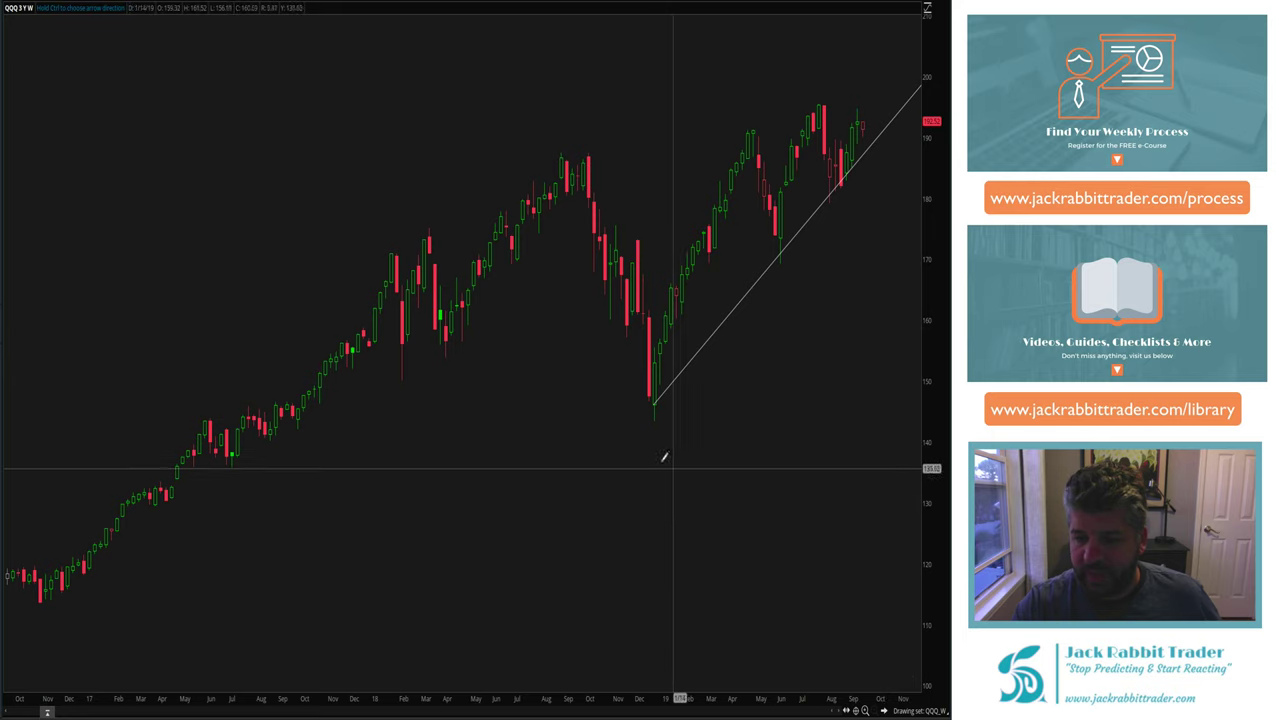
click(655, 422)
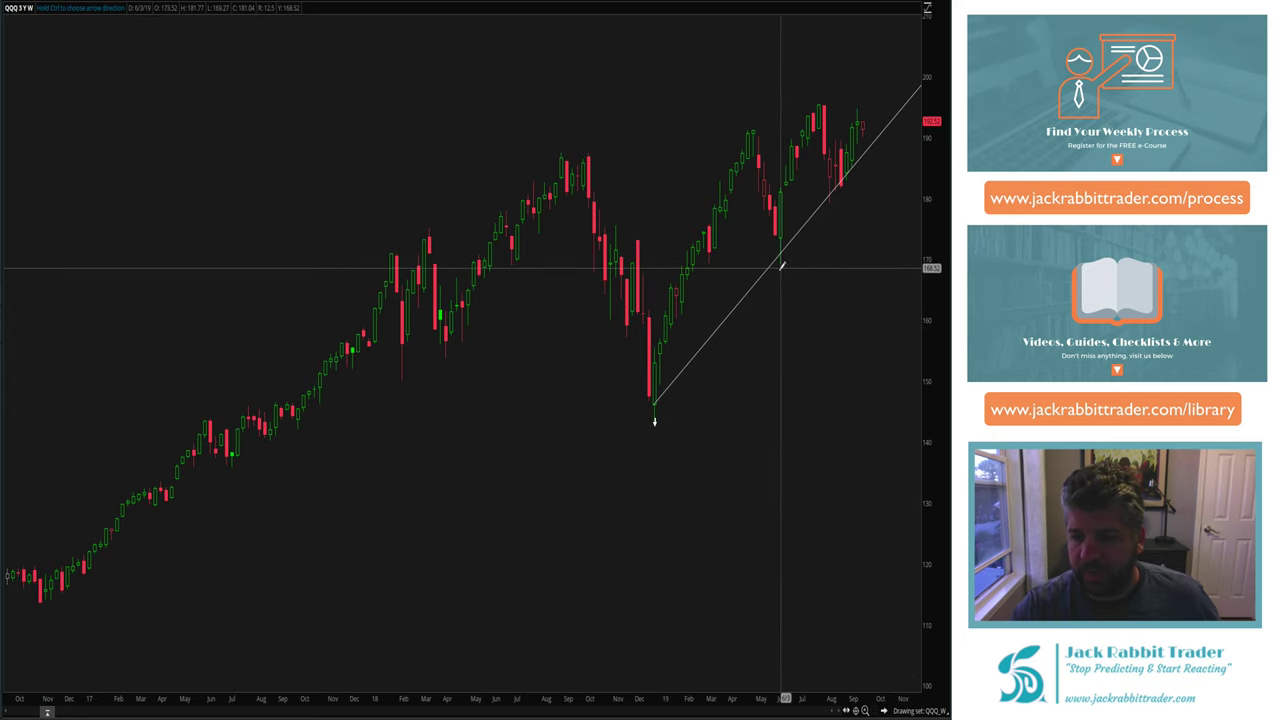
click(781, 264)
click(836, 198)
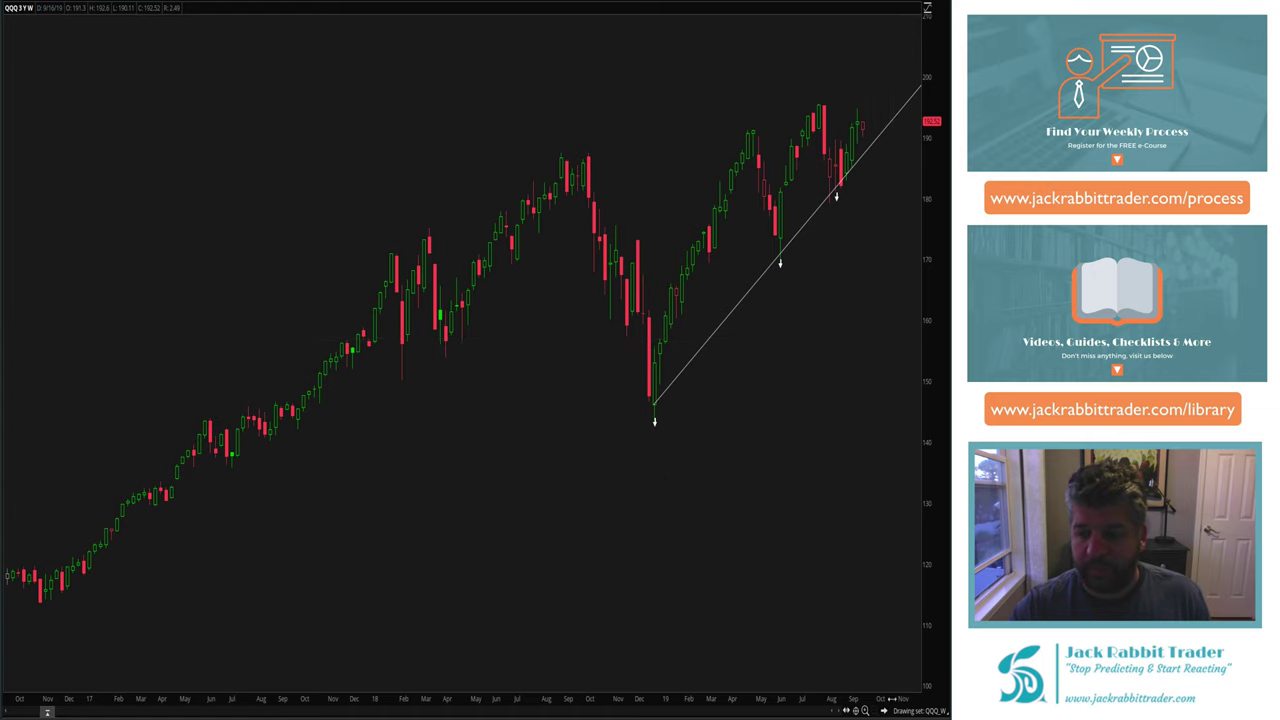
Draw an upper trendline from the autumn 2018 high across to the July 2019 high.
click(883, 710)
click(888, 489)
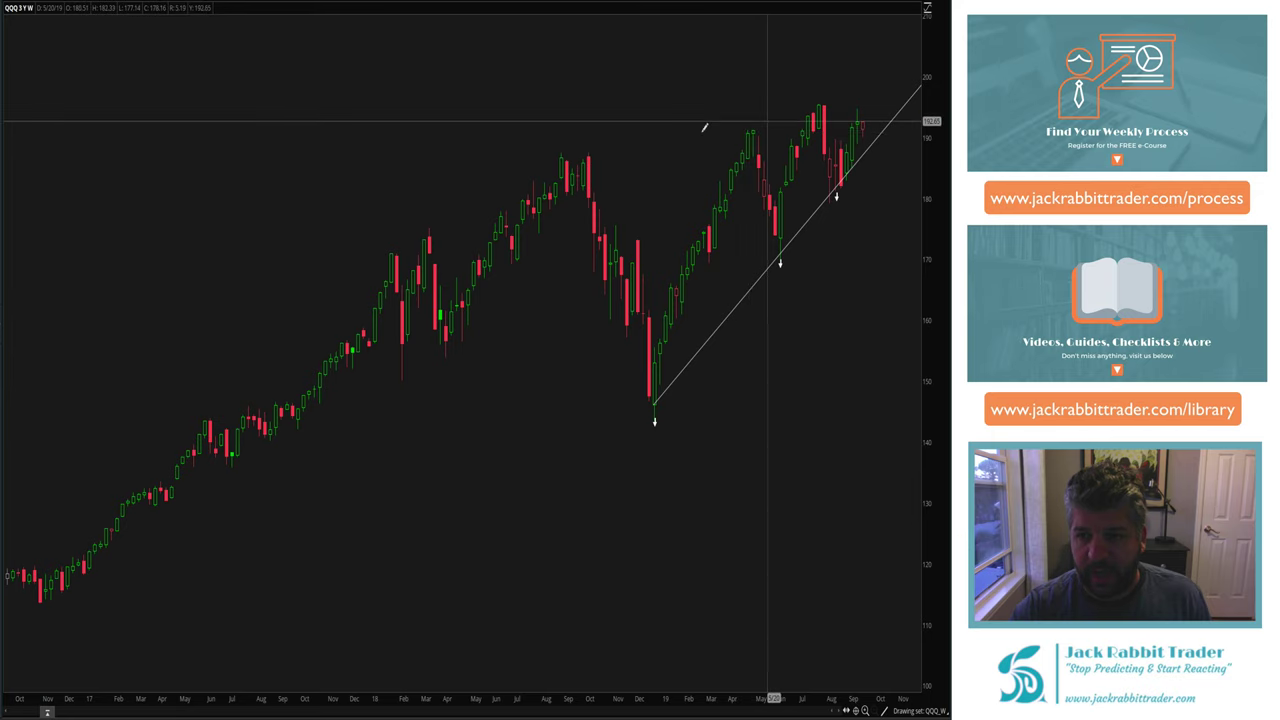
click(553, 157)
click(676, 132)
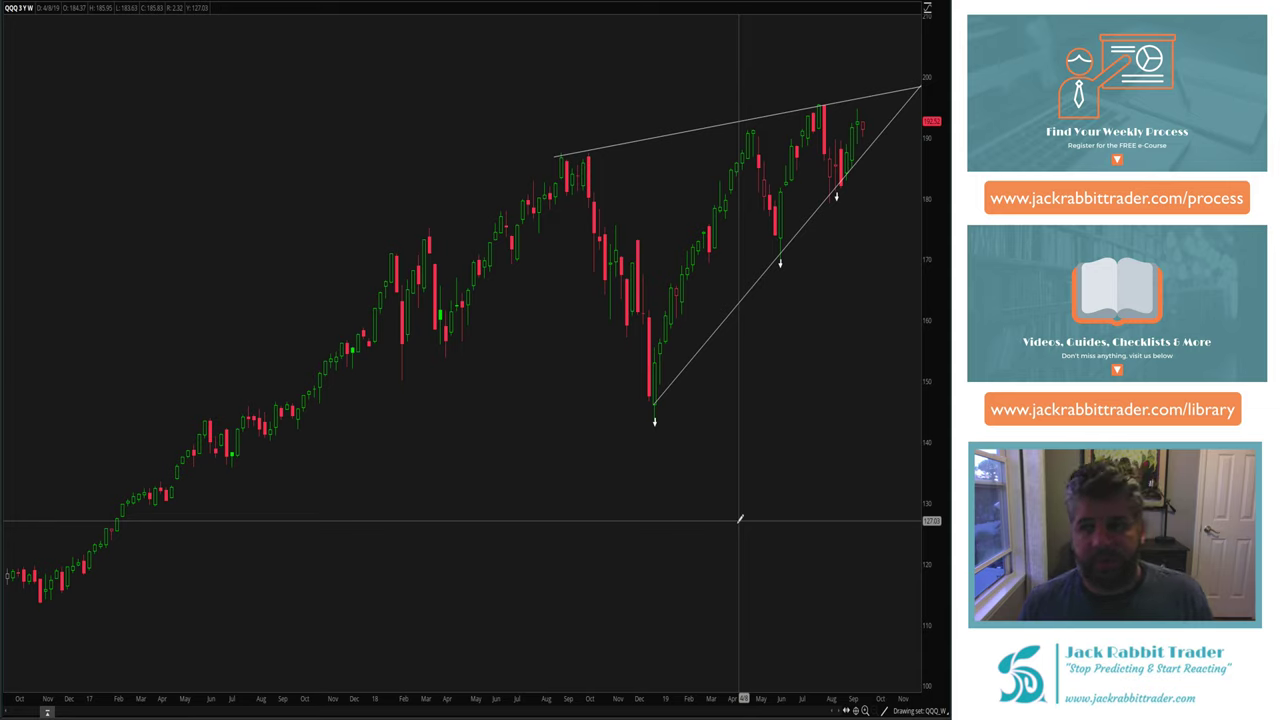
Clear the drawing set to remove the trendlines and arrows from the QQQ chart.
right_click(608, 111)
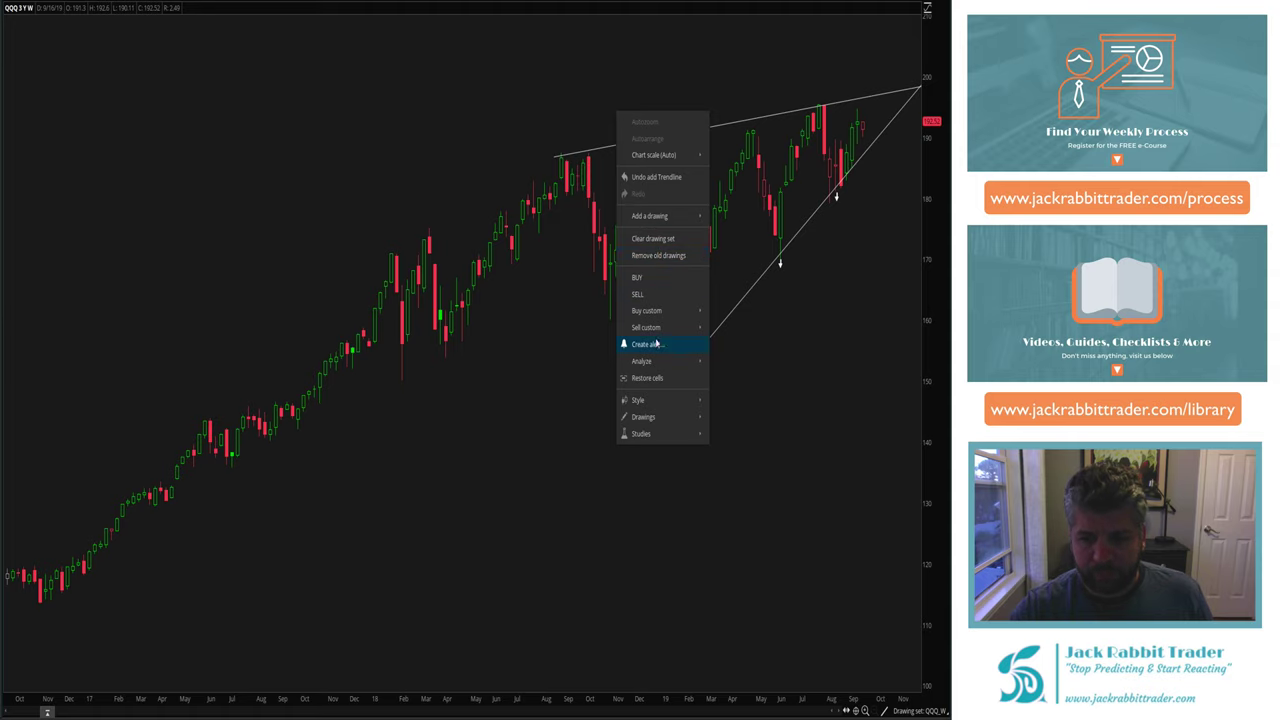
right_click(514, 119)
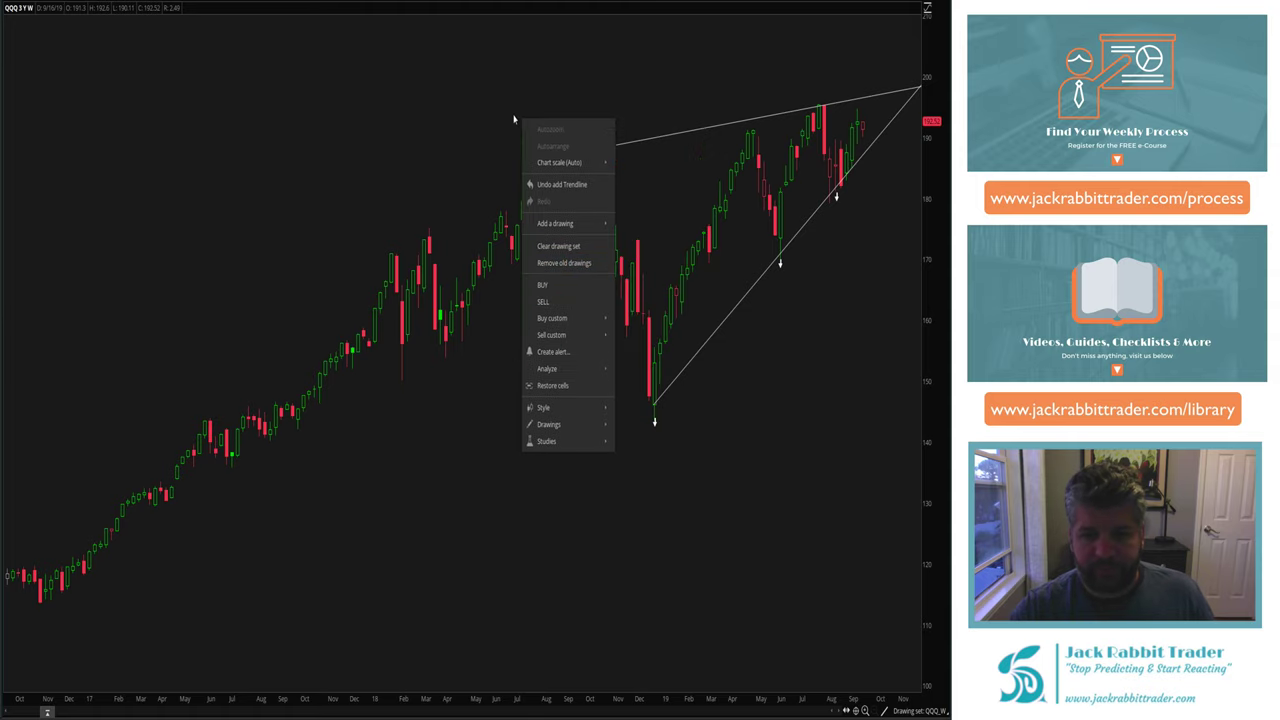
click(557, 244)
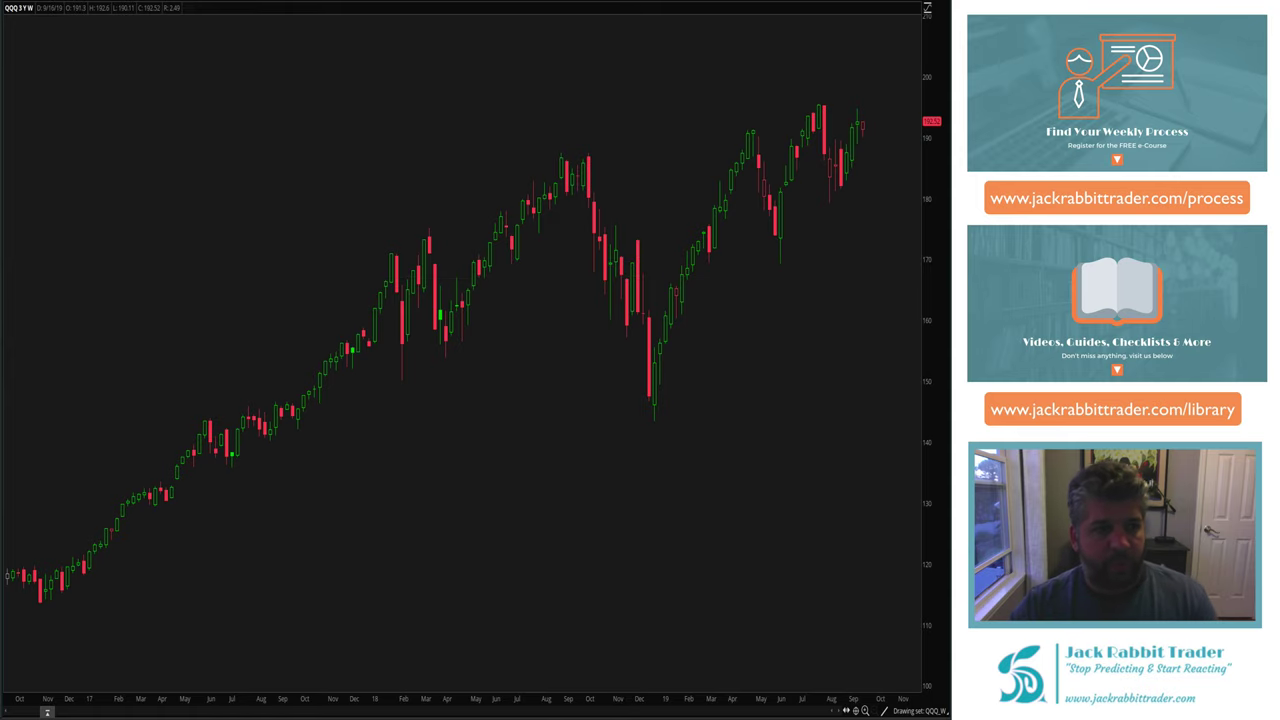
Switch the chart to AAPL and clear its existing drawing set.
text(AAPL)
key(Return)
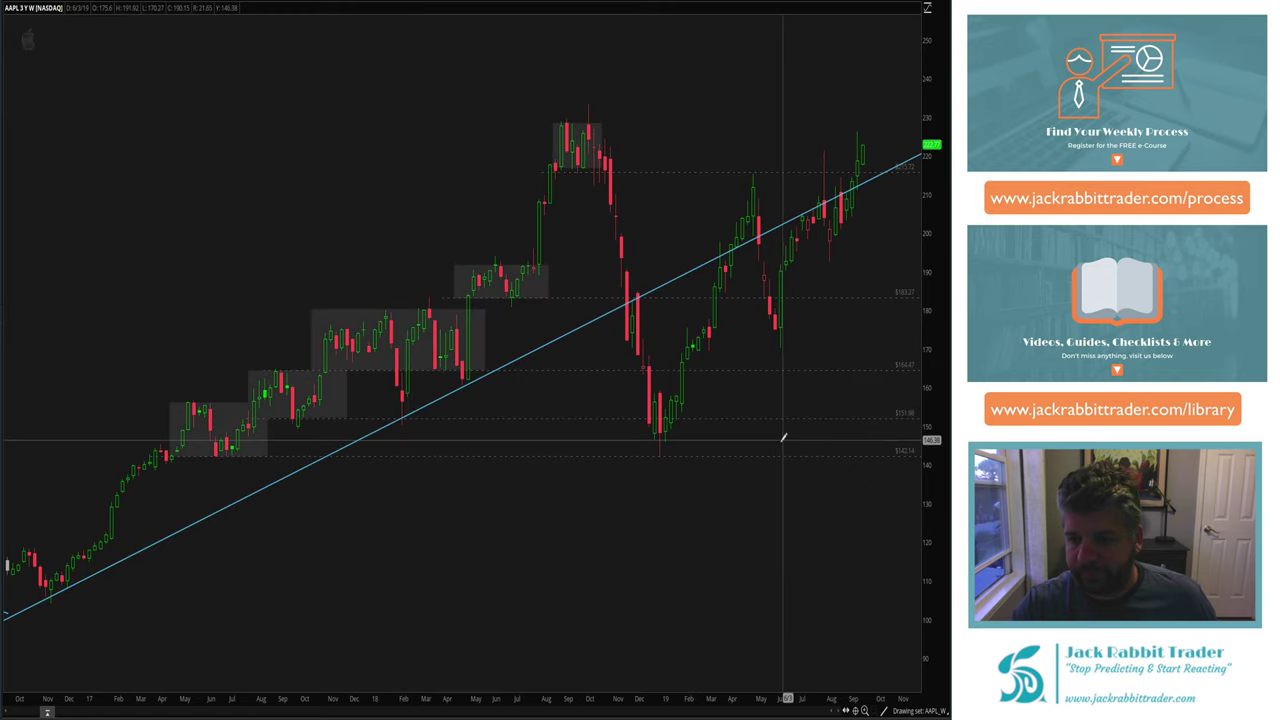
right_click(767, 529)
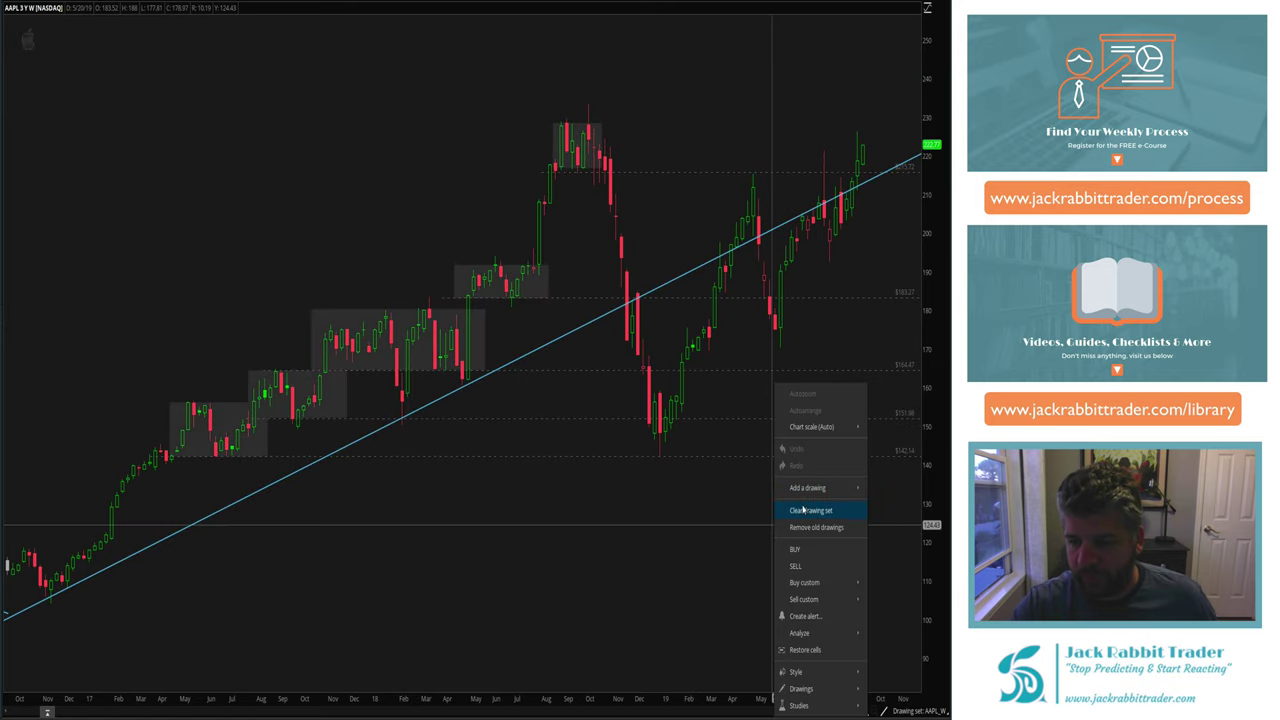
click(803, 510)
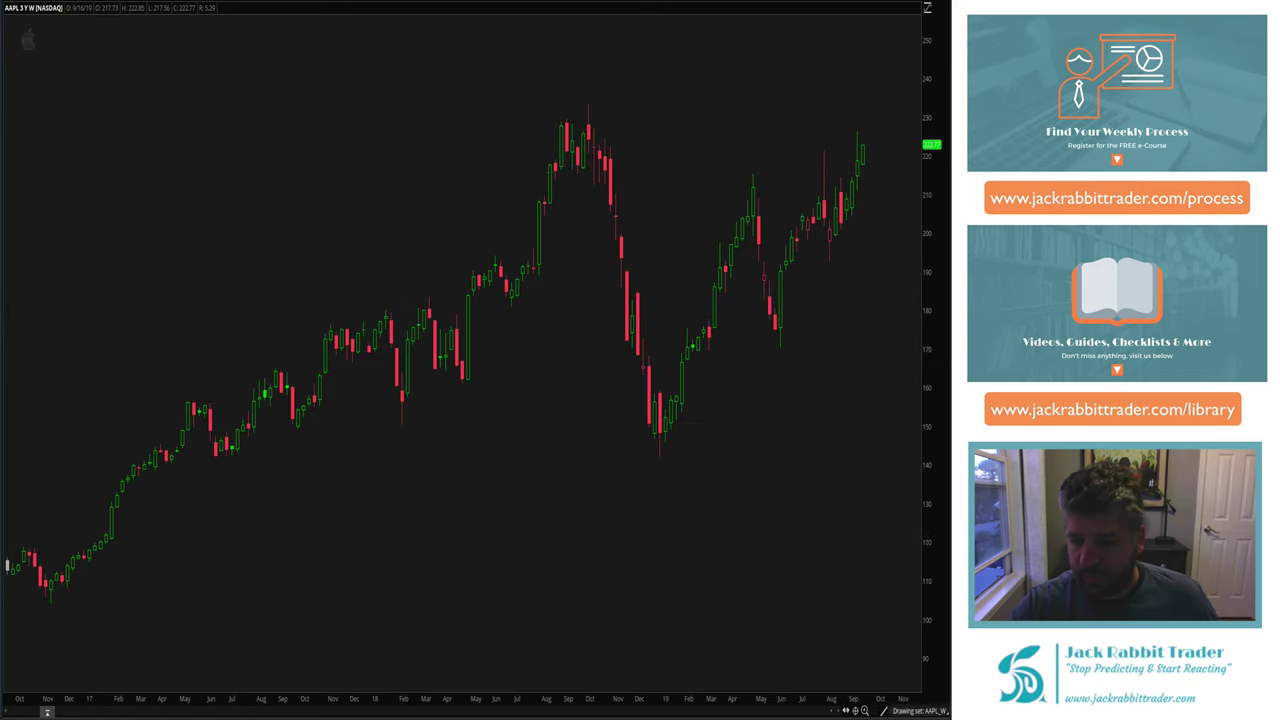
mouse_move(908, 566)
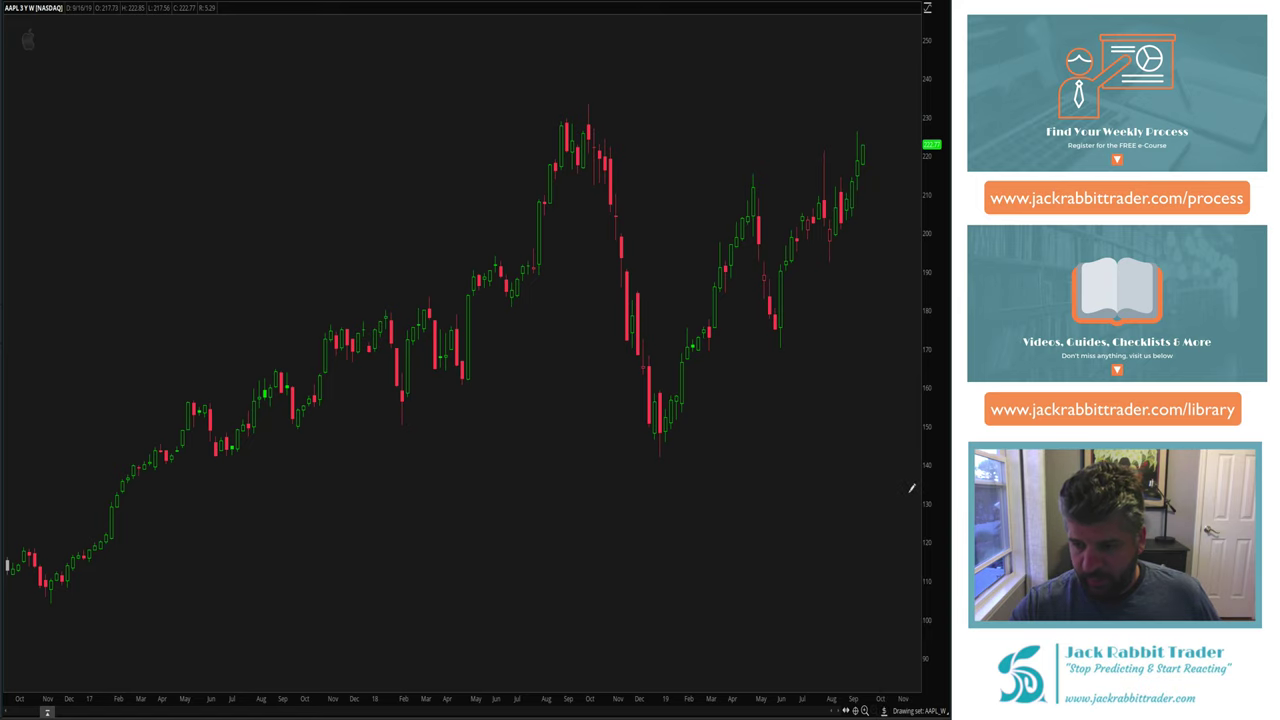
drag(737, 66, 689, 77)
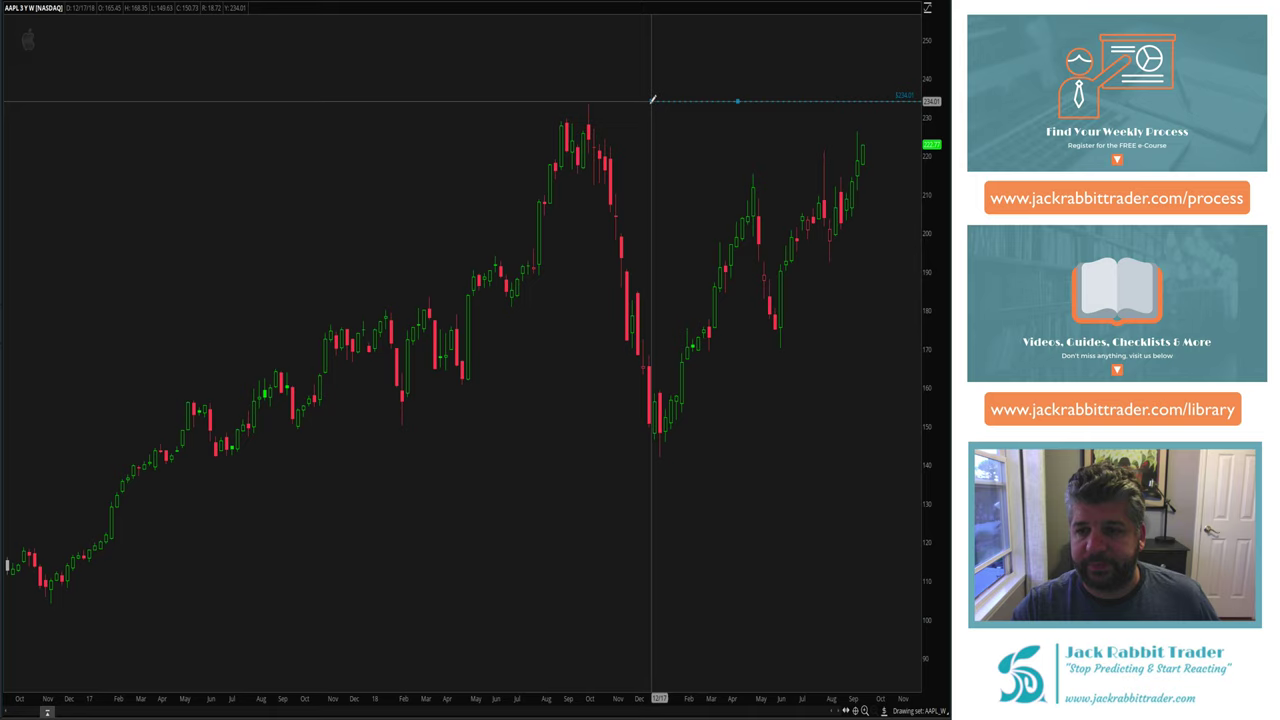
key(Escape)
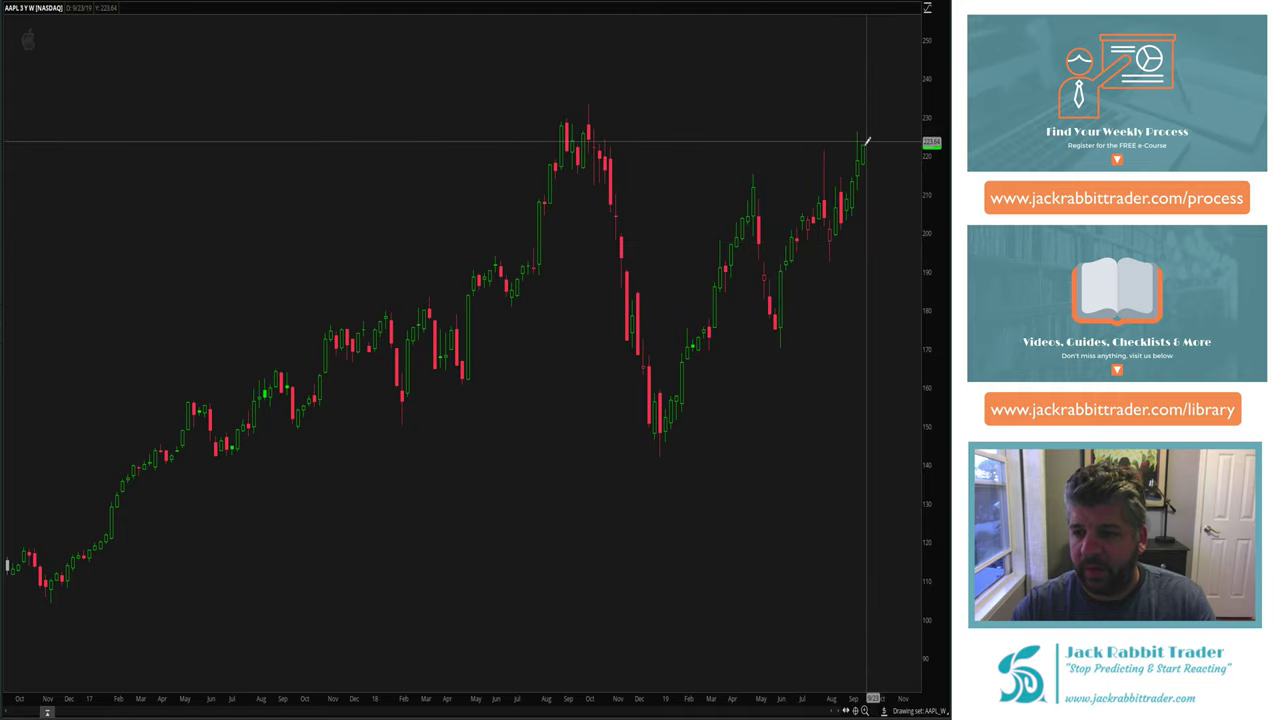
Place price levels at $198.09, $174.79 and $148.03 and draw a trendline from the December 2018 low through the June 2019 low.
click(792, 240)
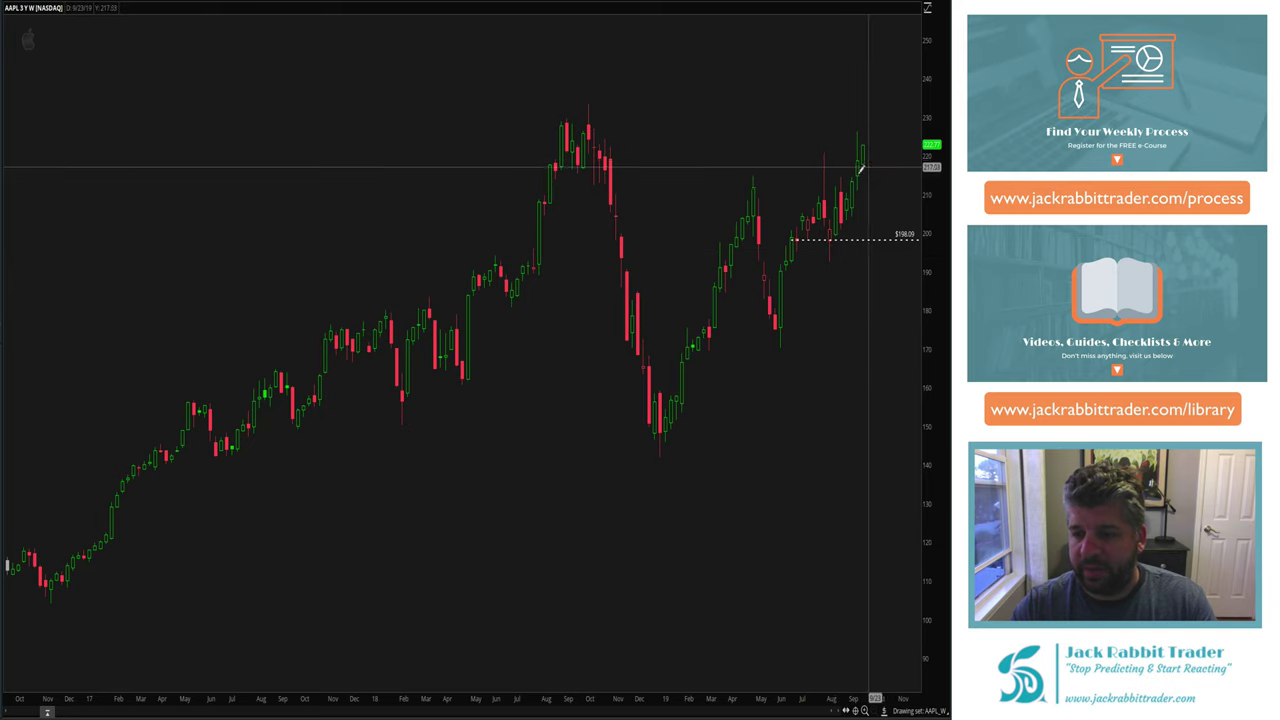
click(770, 329)
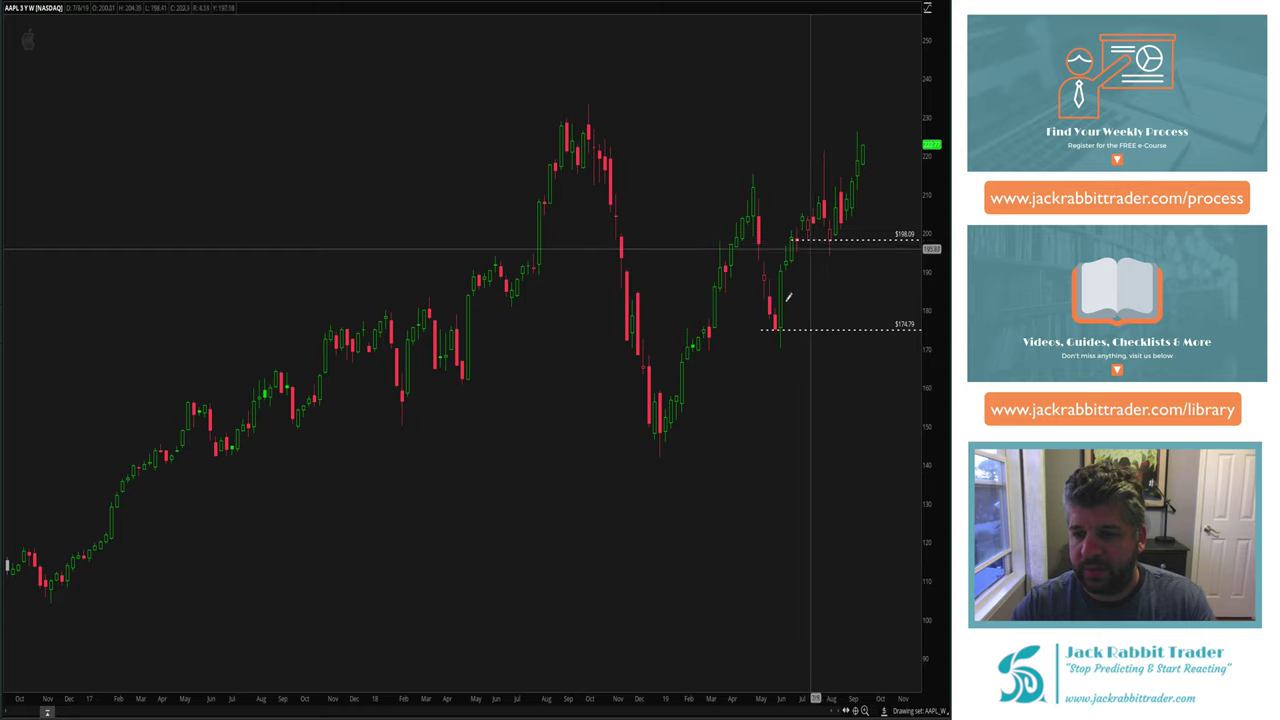
click(643, 432)
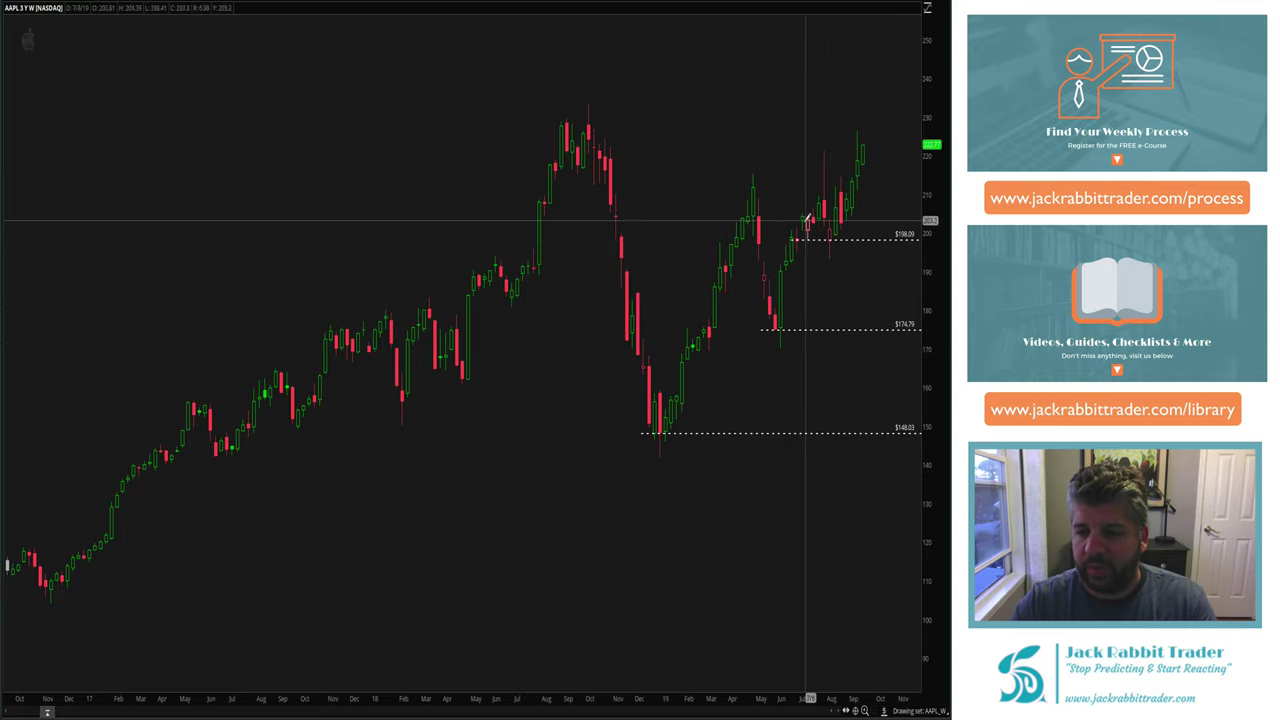
click(883, 710)
click(896, 466)
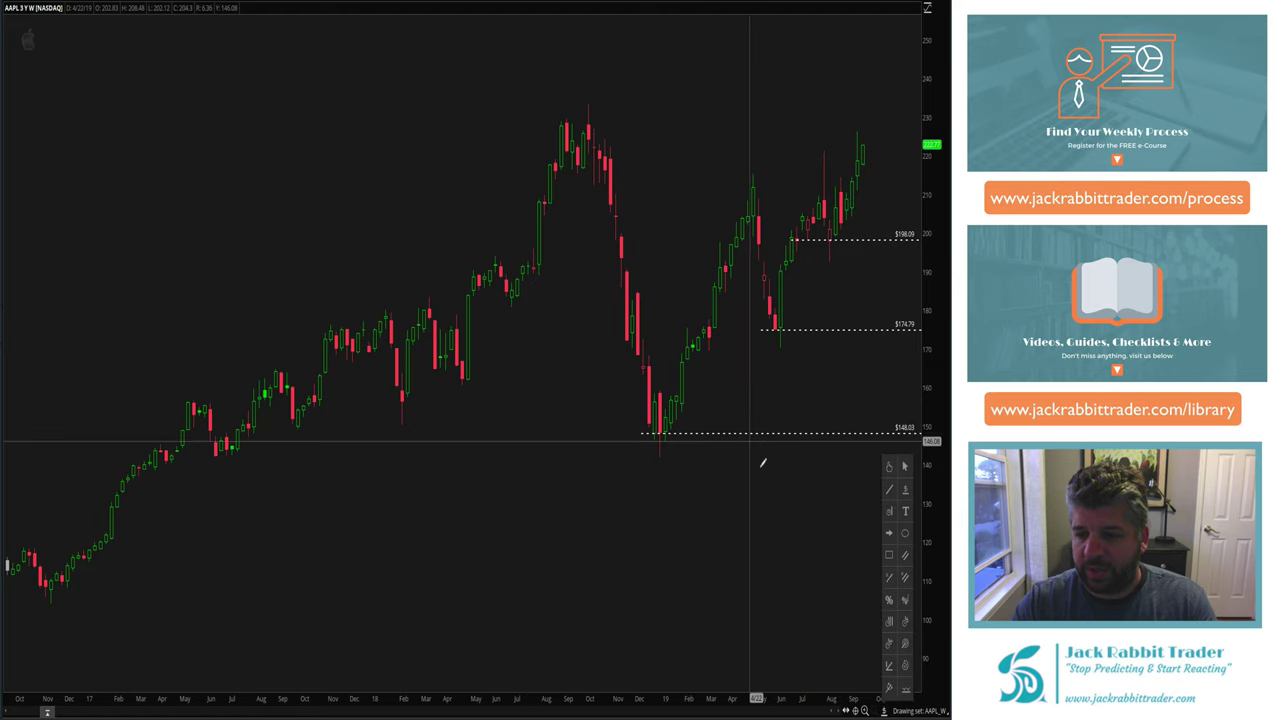
drag(664, 457, 757, 349)
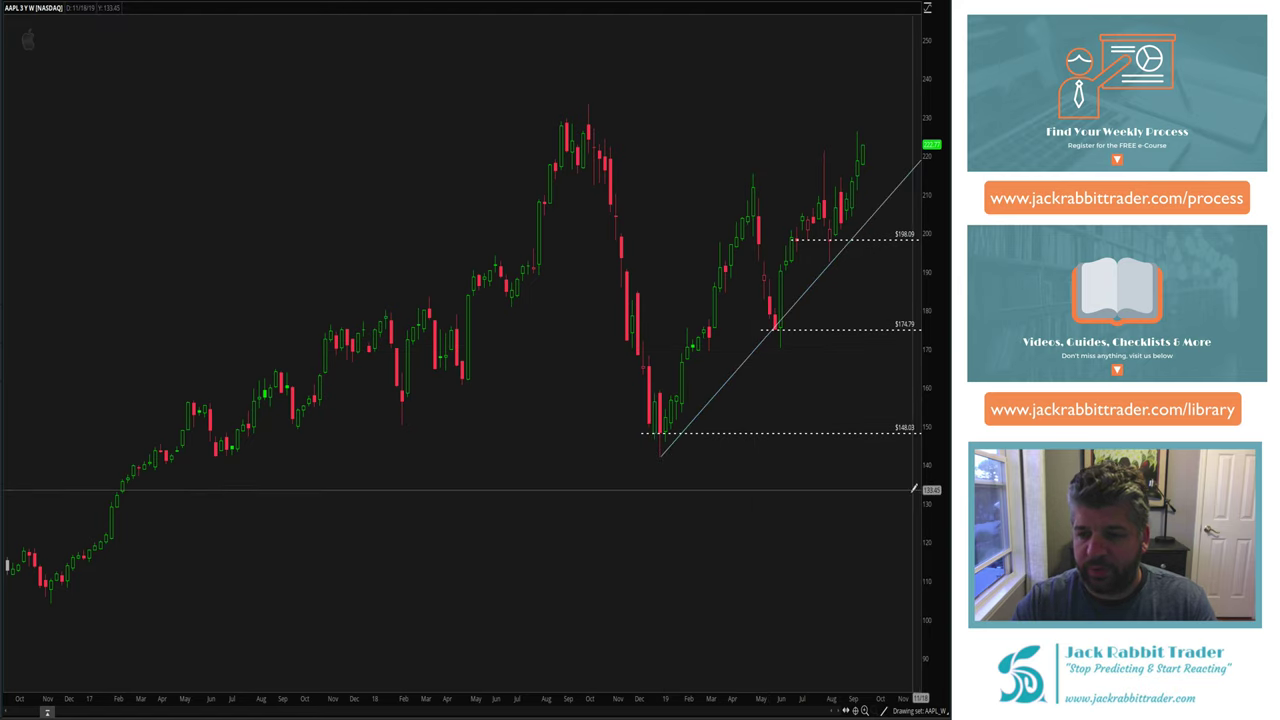
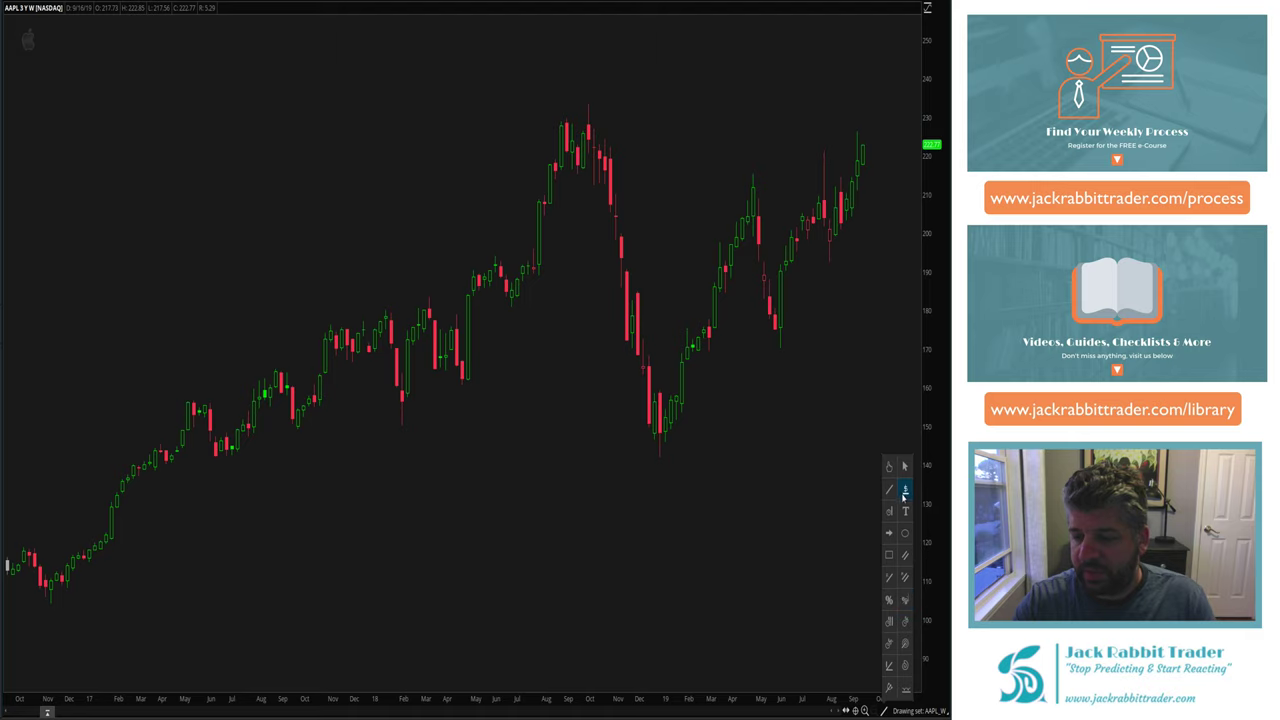
Place a price level just below the spring 2019 high, then move its start back to June 2018 at $211.92.
click(904, 493)
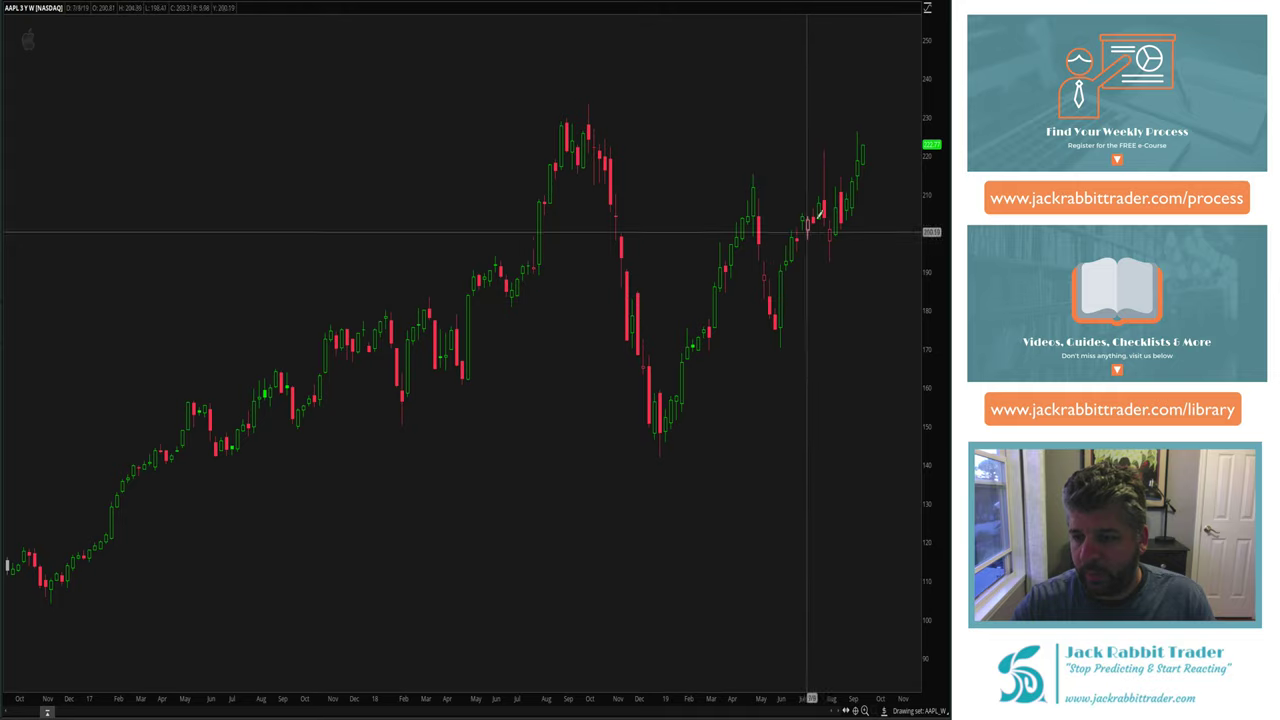
click(735, 187)
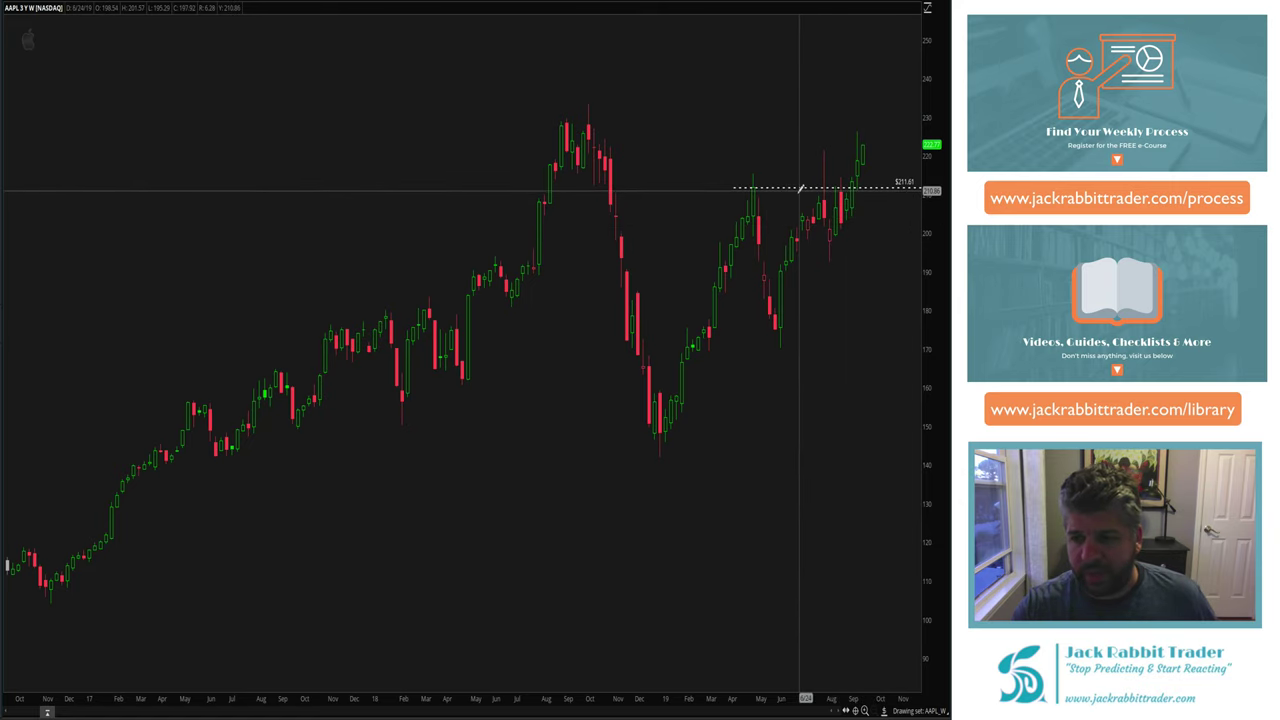
right_click(769, 189)
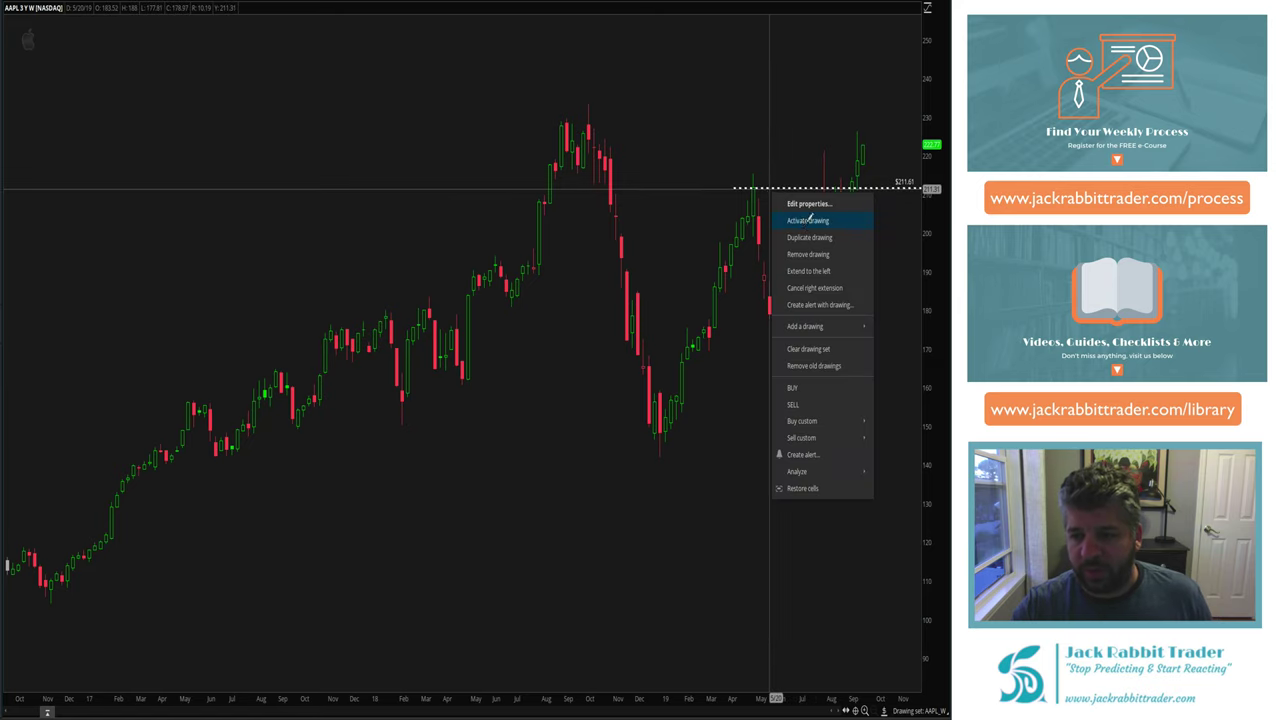
click(808, 220)
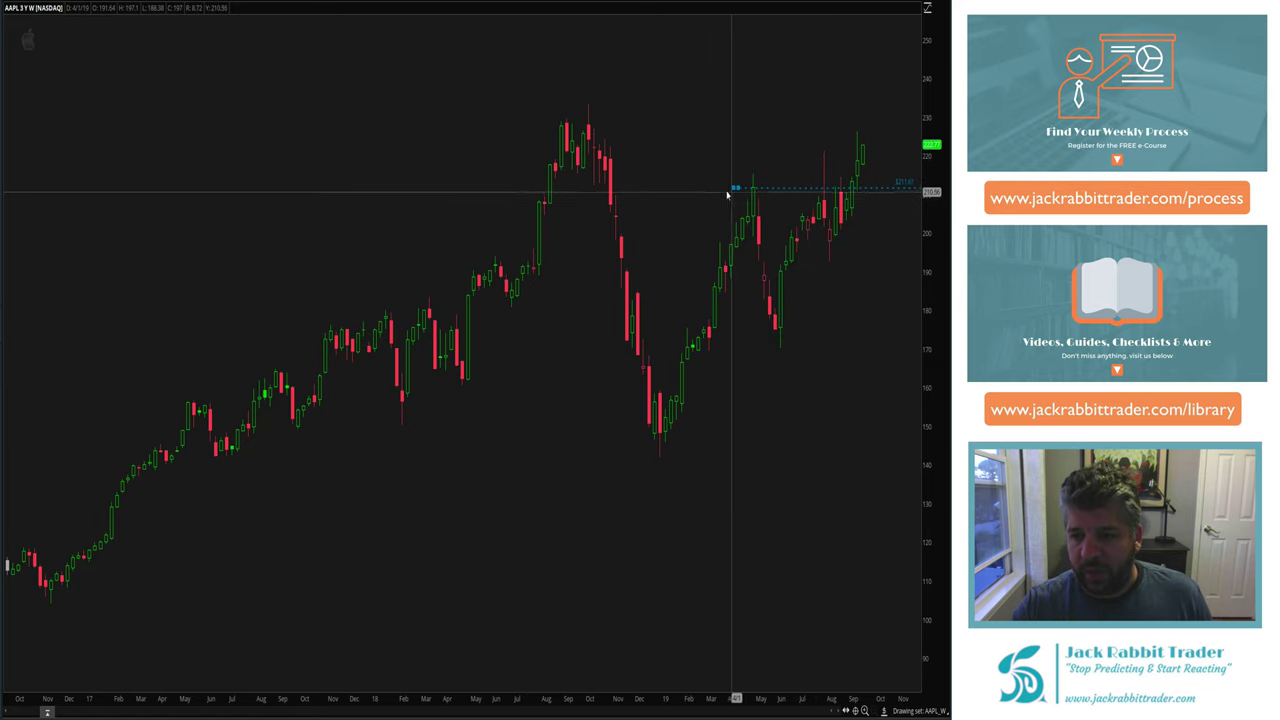
click(503, 187)
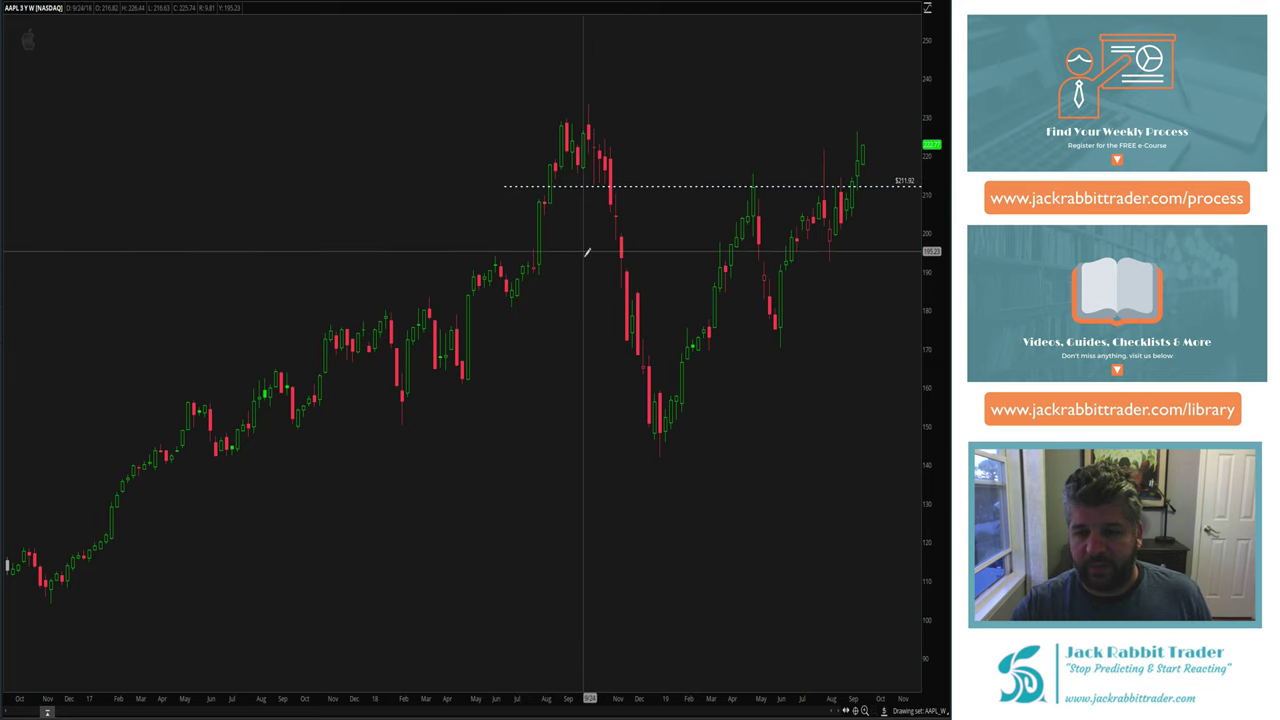
Draw rectangles around the August–November 2018 peak, the early May 2019 high and the July–September 2019 consolidation along the $211.92 level.
mouse_move(878, 519)
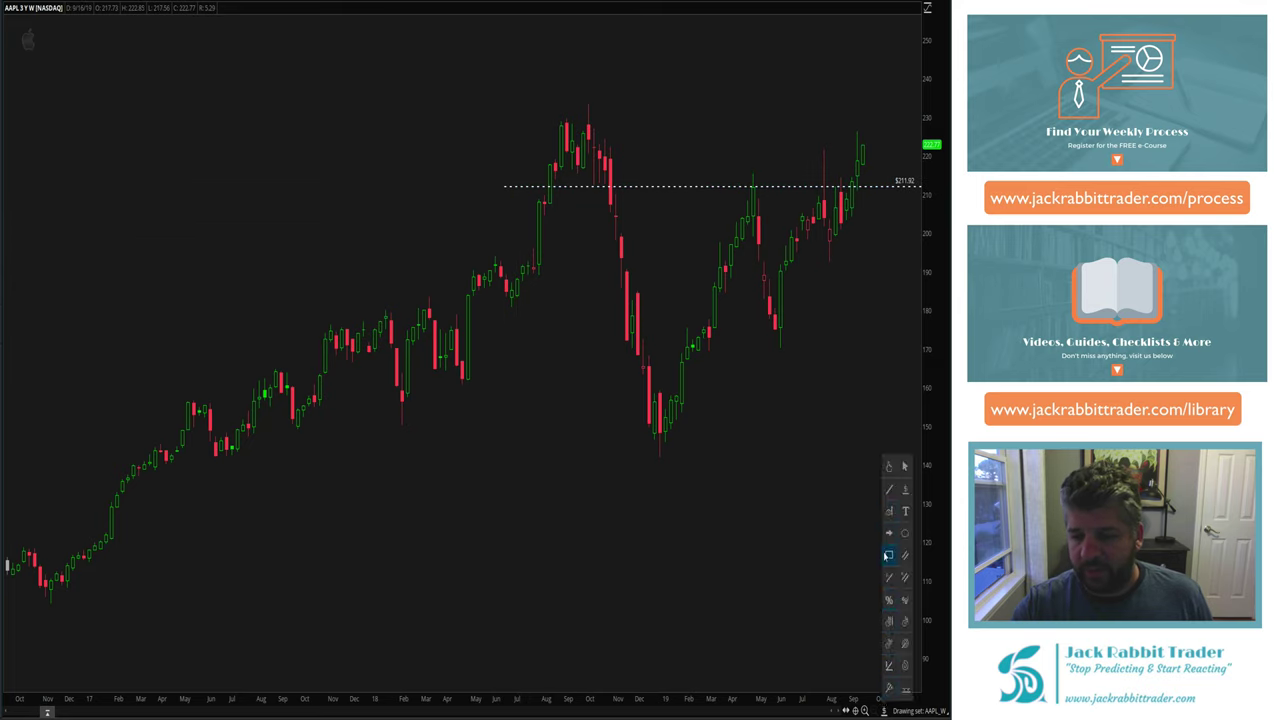
click(888, 556)
click(537, 120)
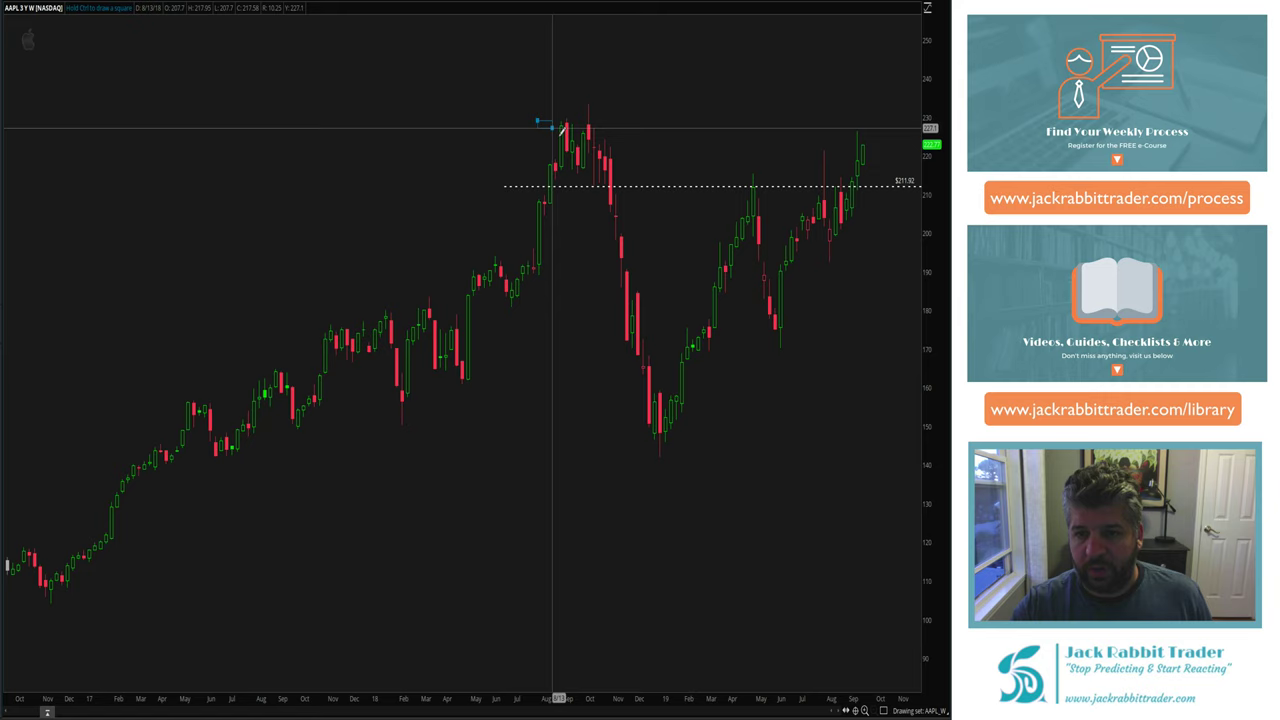
click(622, 186)
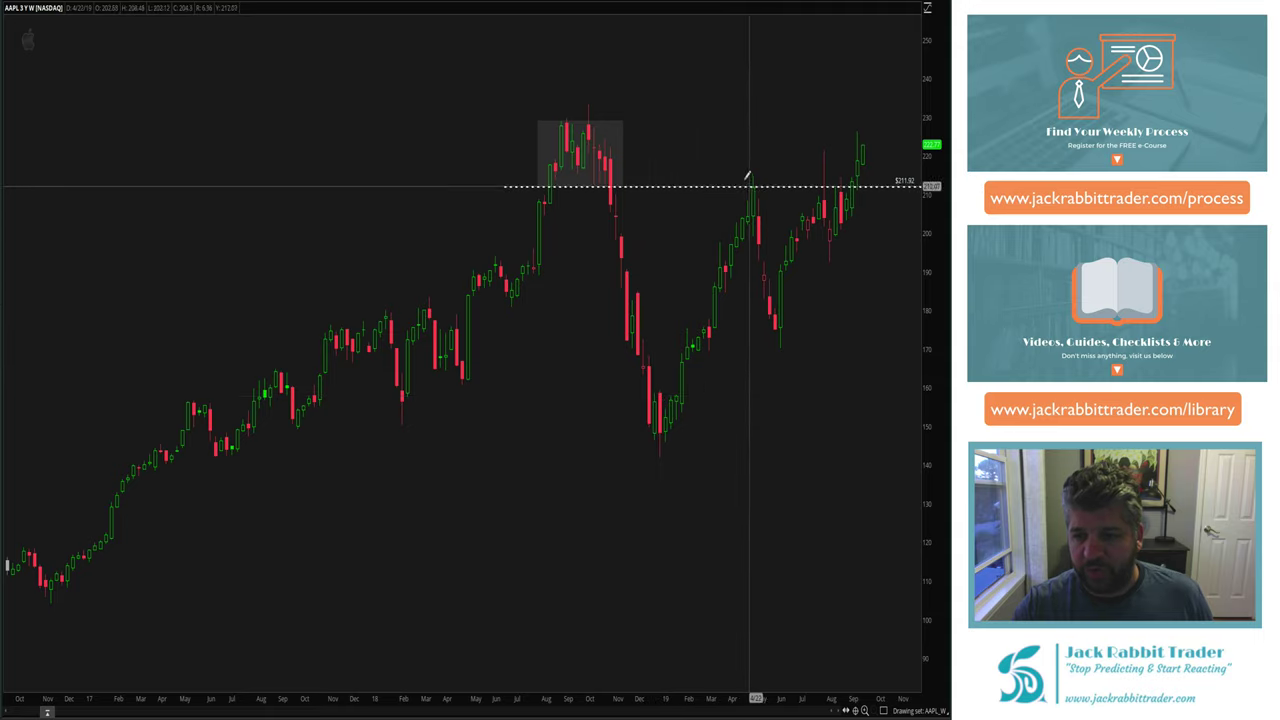
click(744, 167)
click(762, 194)
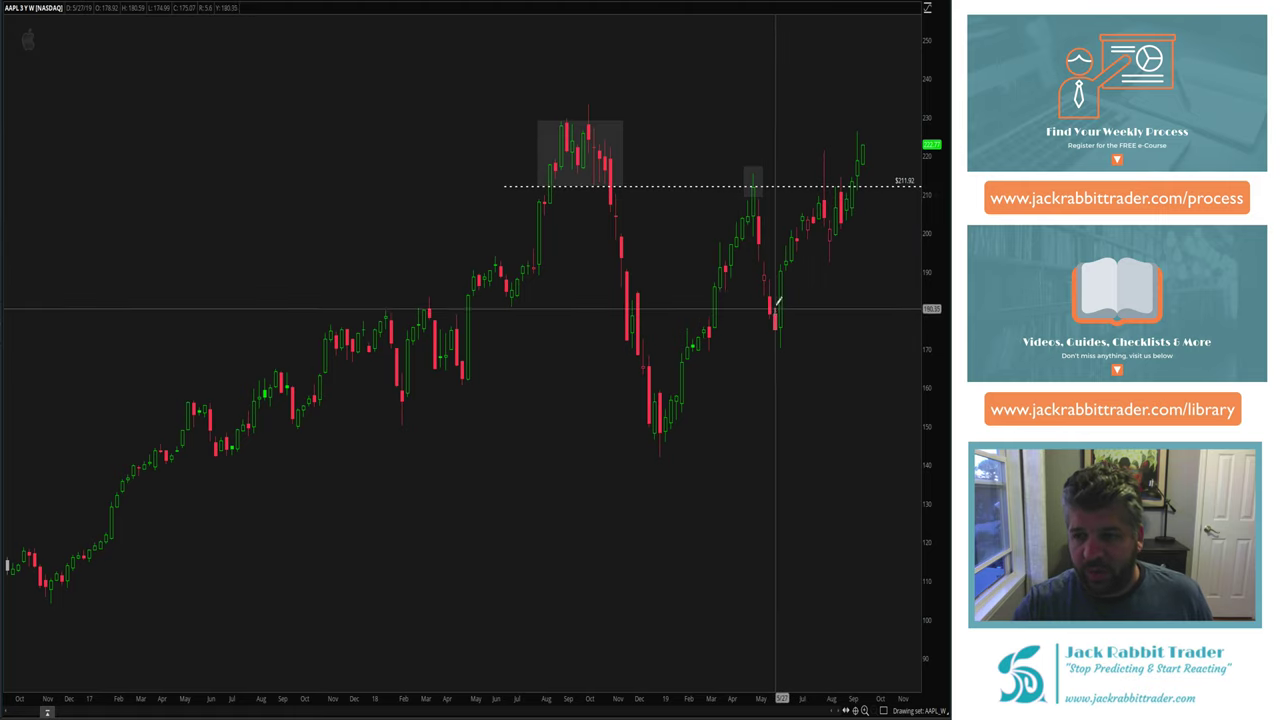
click(805, 186)
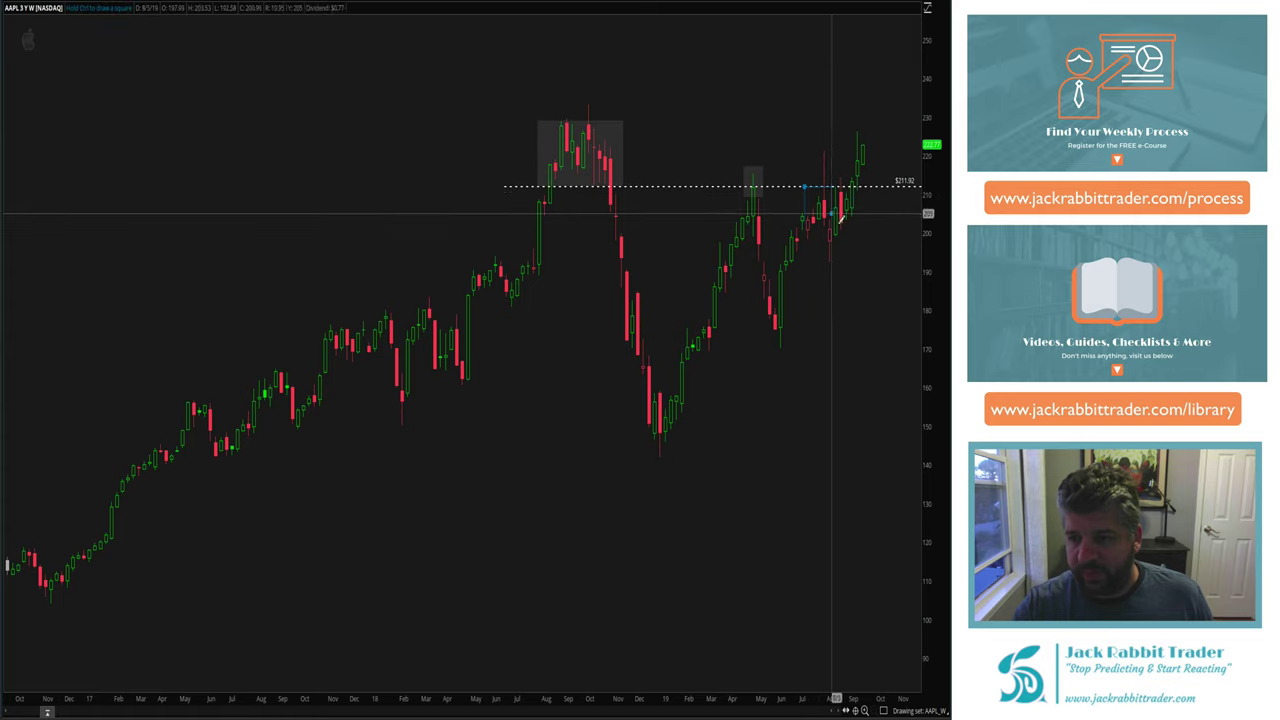
click(864, 240)
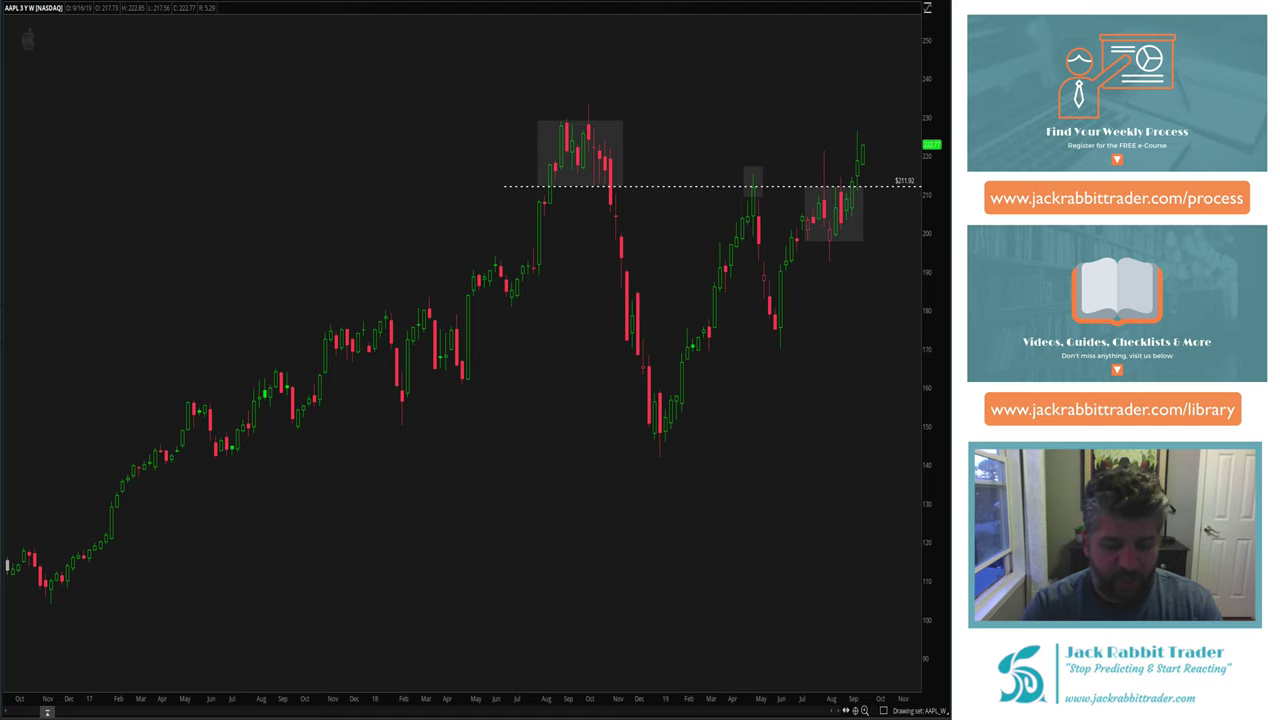
Switch the chart to symbol O and mark the October 2018 low on the rising trendline with a circle.
text(AAPL)
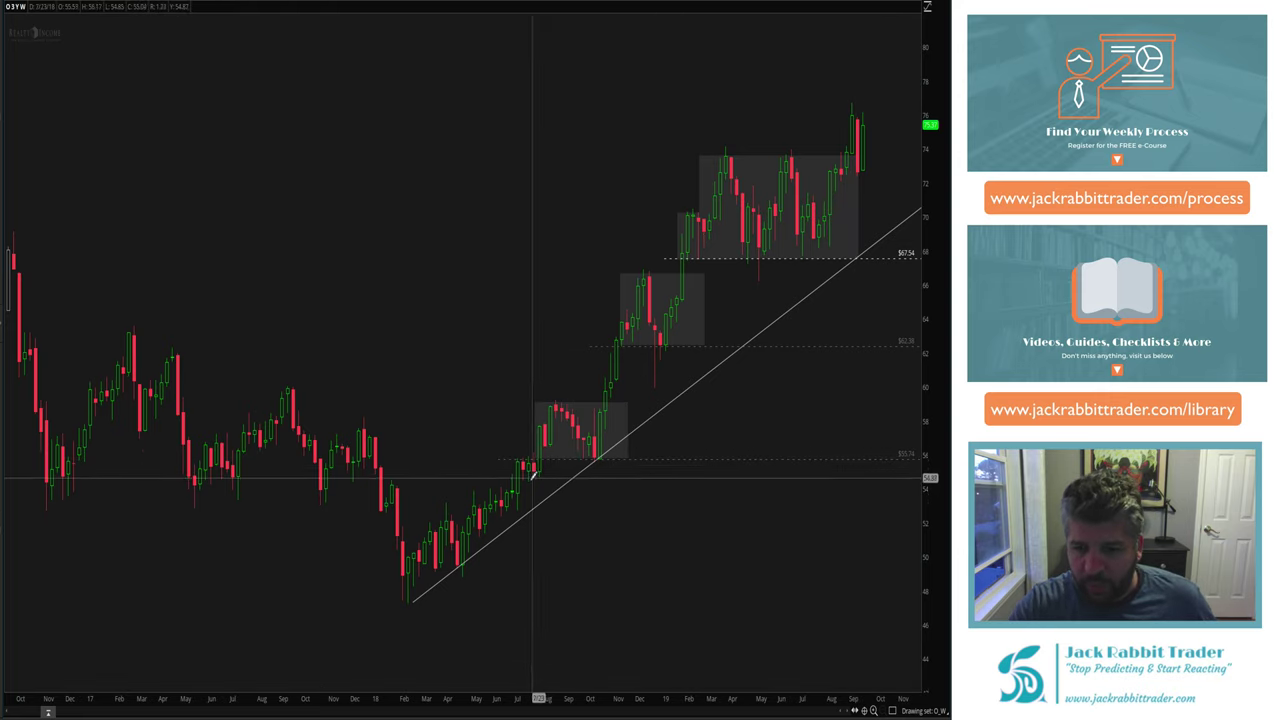
click(595, 452)
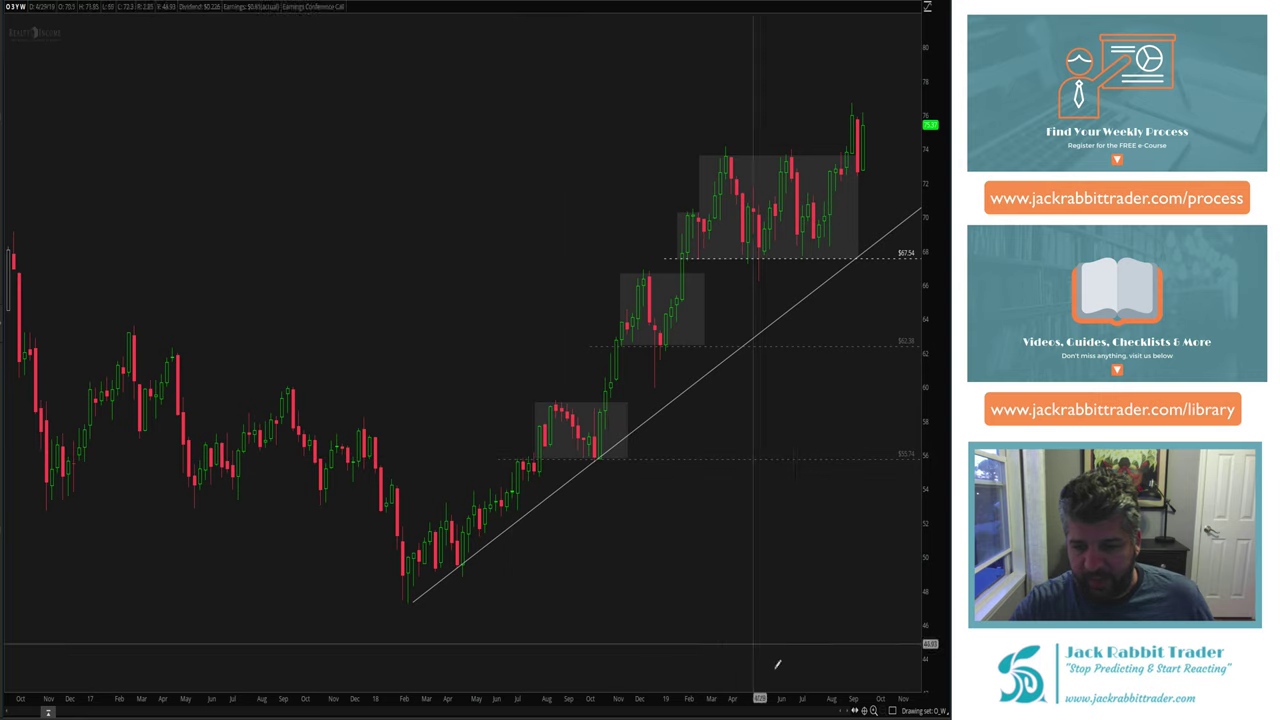
click(891, 710)
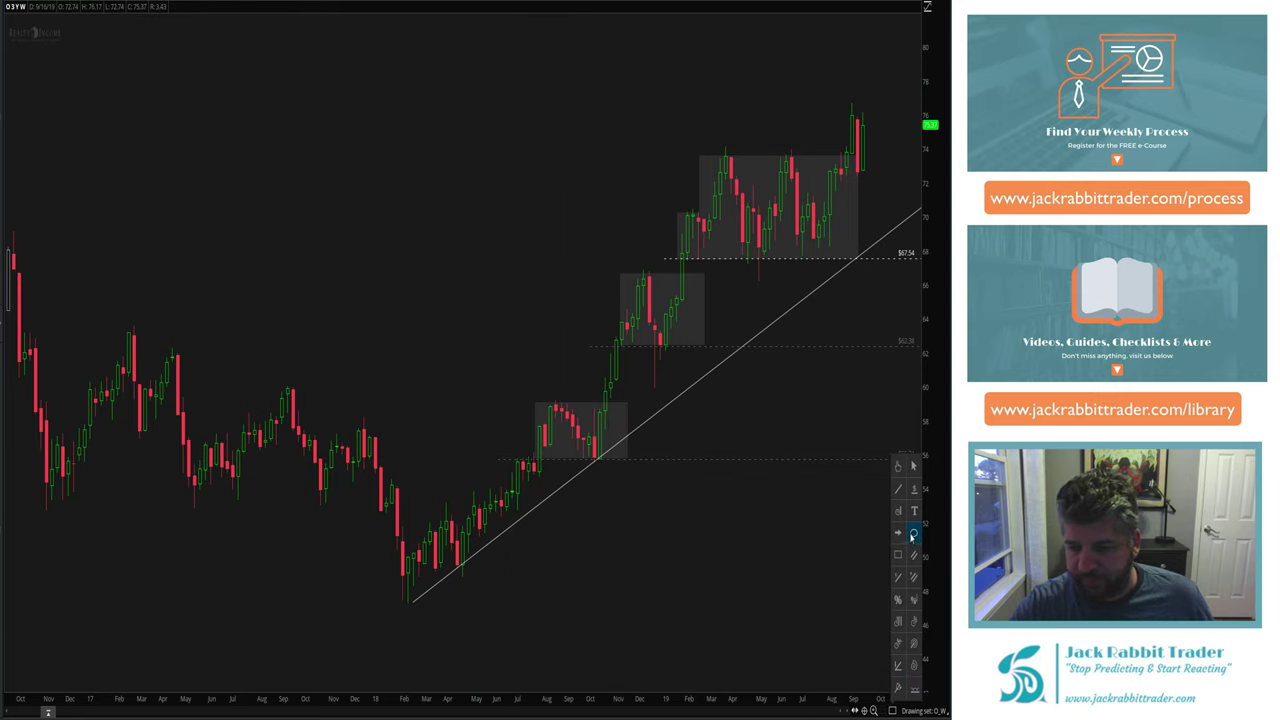
click(912, 536)
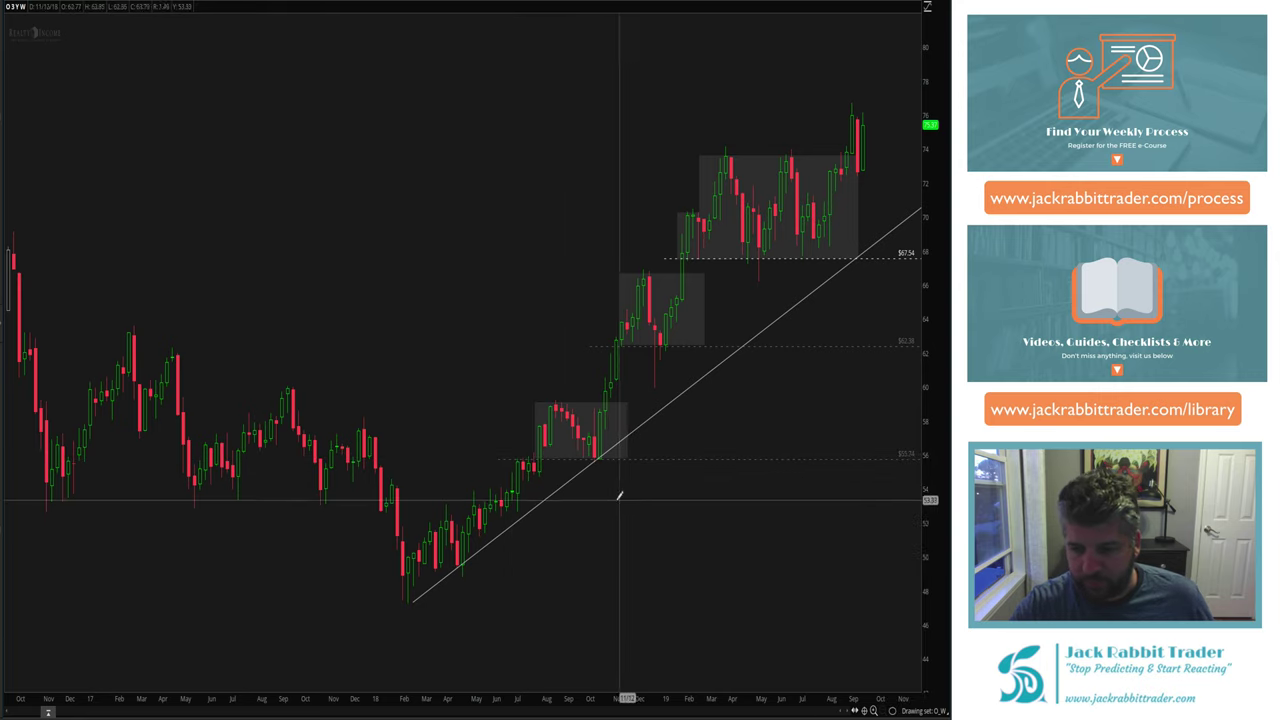
click(596, 456)
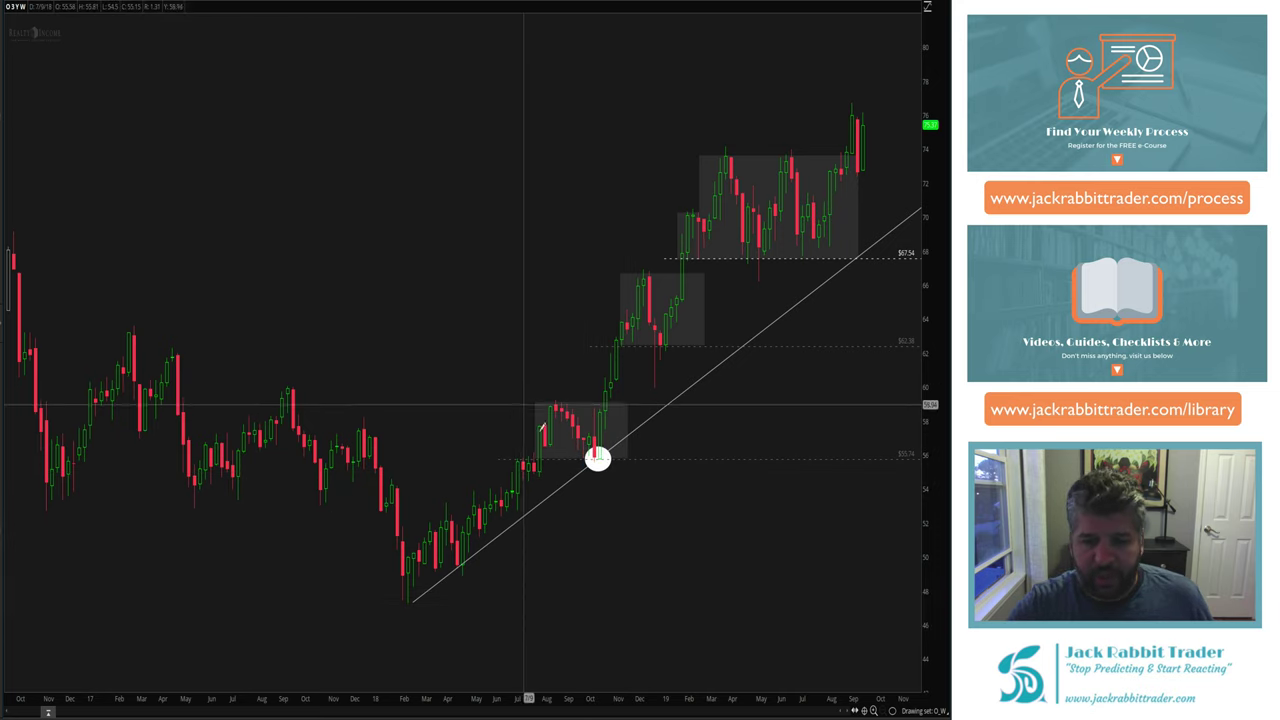
Save the grey dashed, width 1 style of the $55.74 price level as the default for new price levels.
click(889, 711)
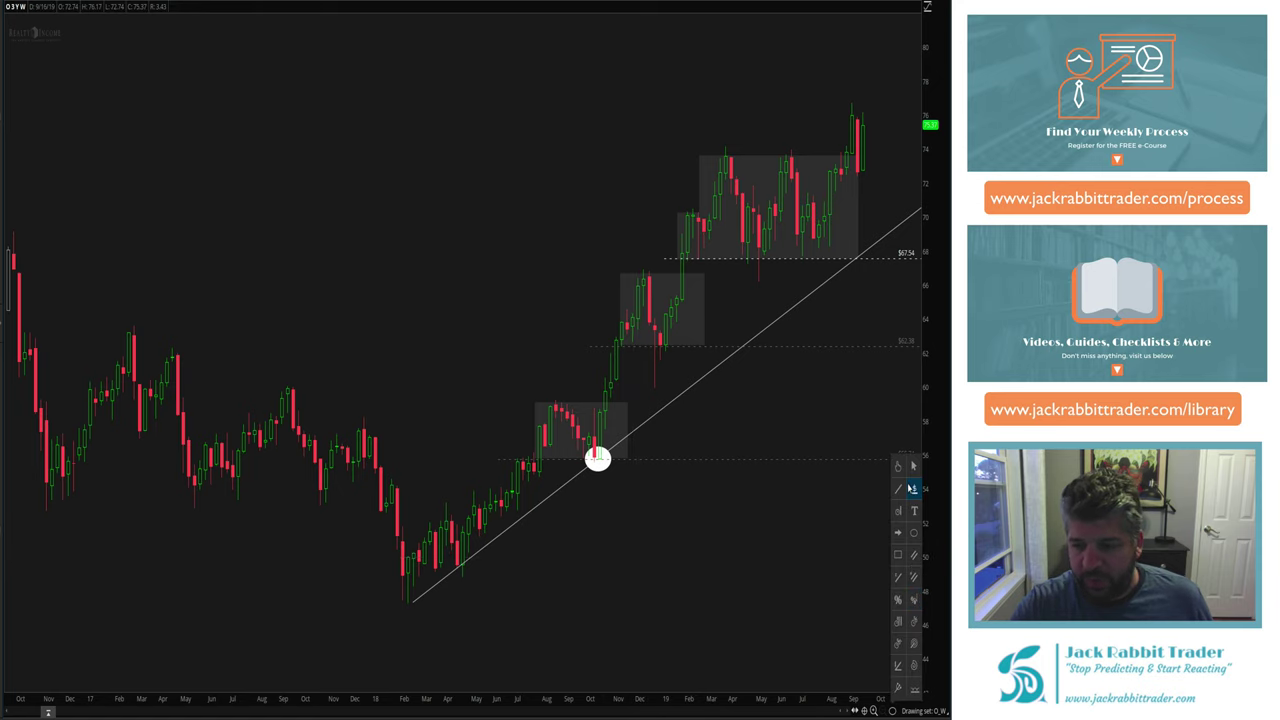
right_click(663, 460)
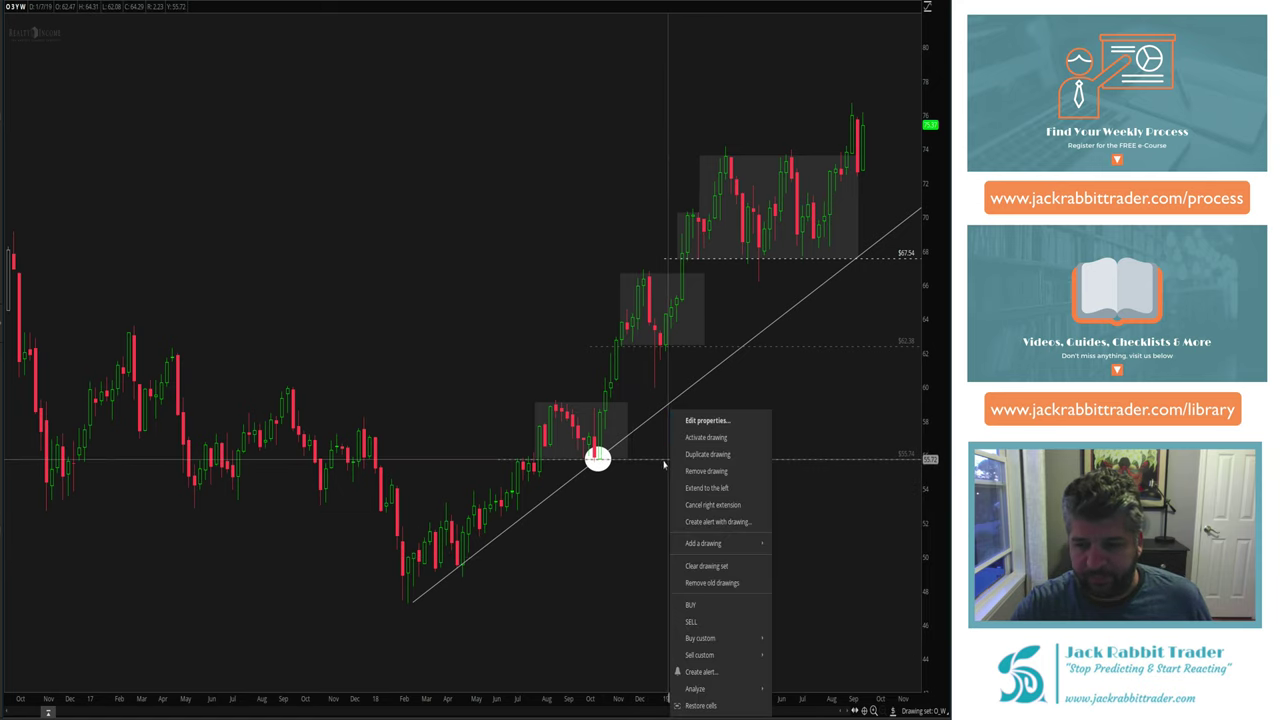
click(687, 421)
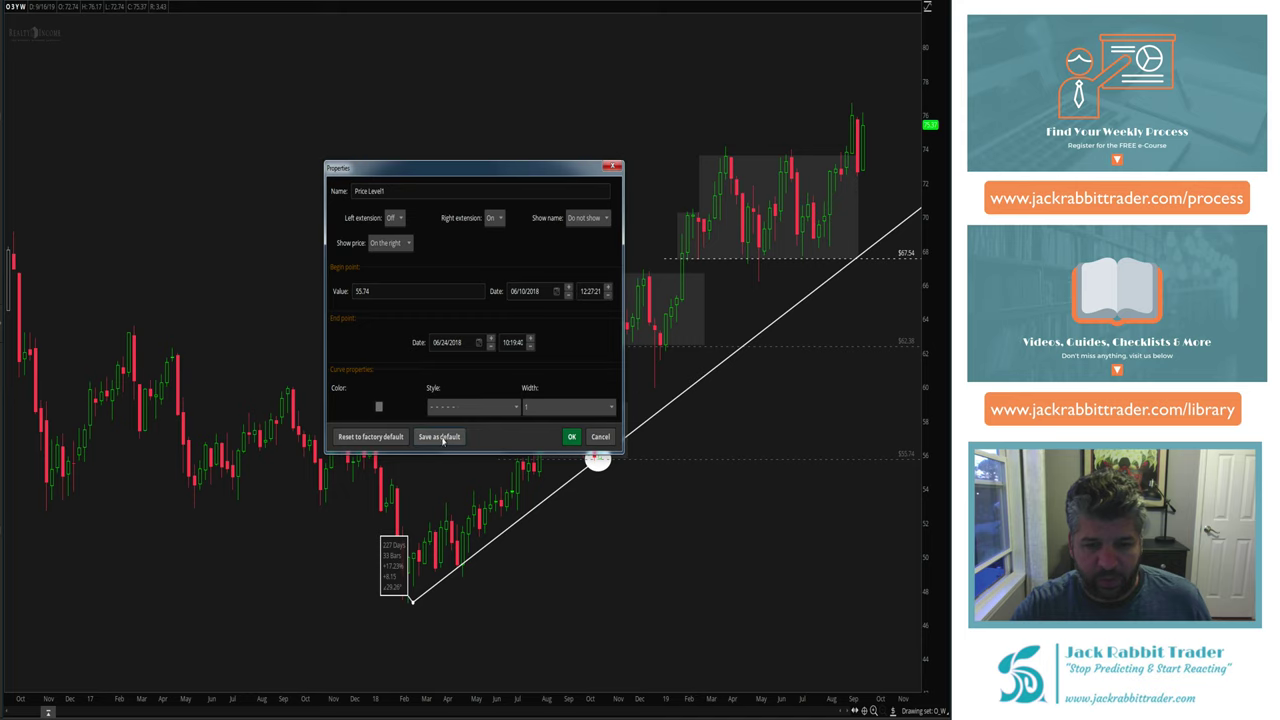
click(571, 437)
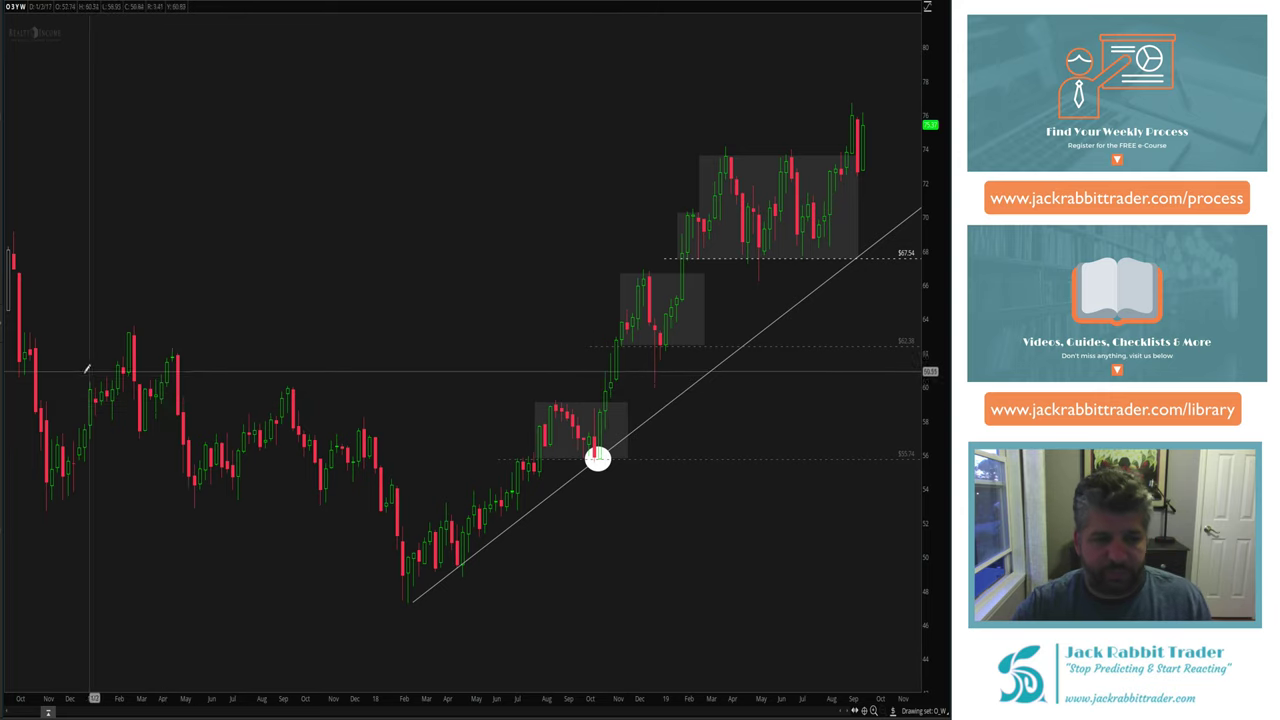
Add price levels from the September 2017 high, the April 2017 high and the late 2016 bounce at $63.19.
drag(87, 370, 610, 421)
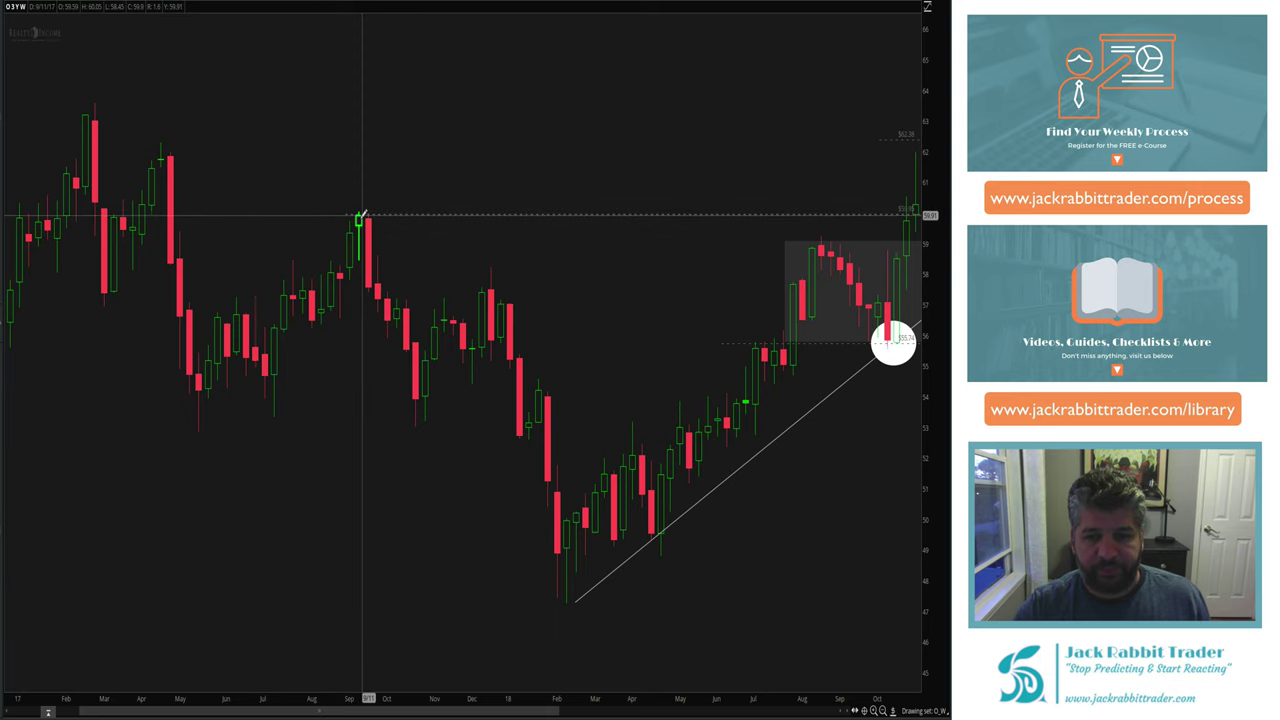
click(880, 710)
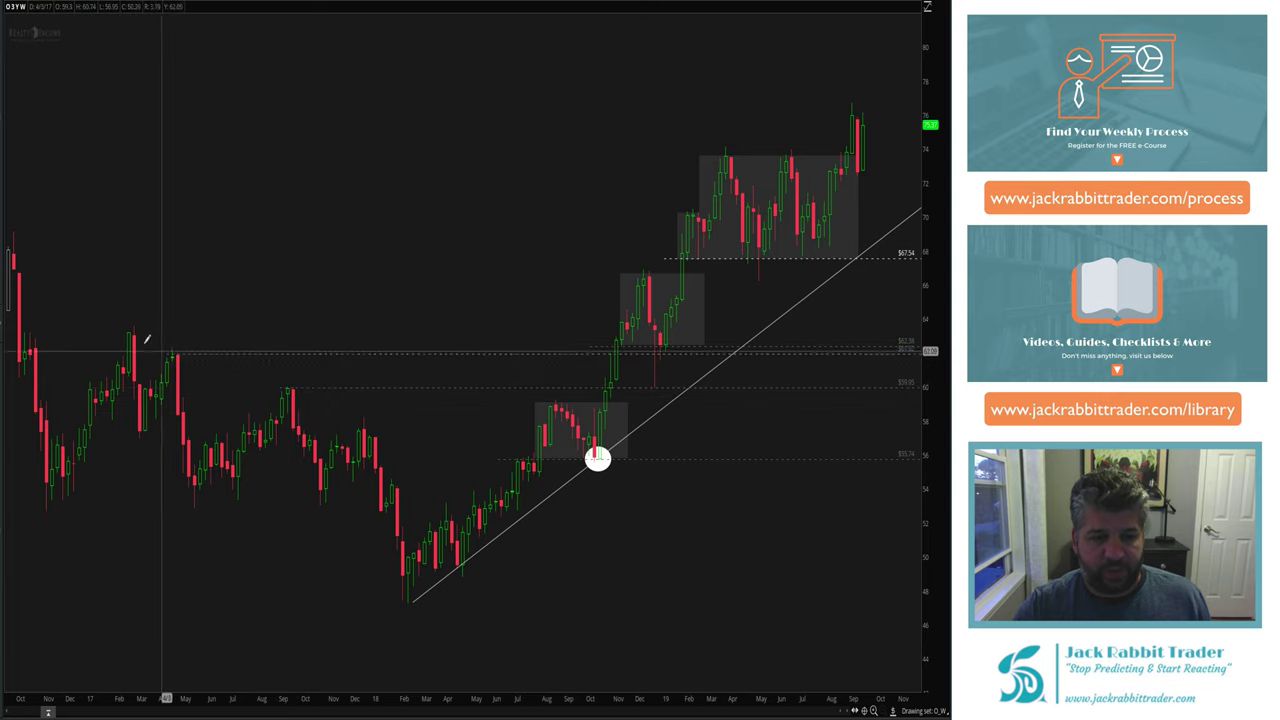
click(41, 331)
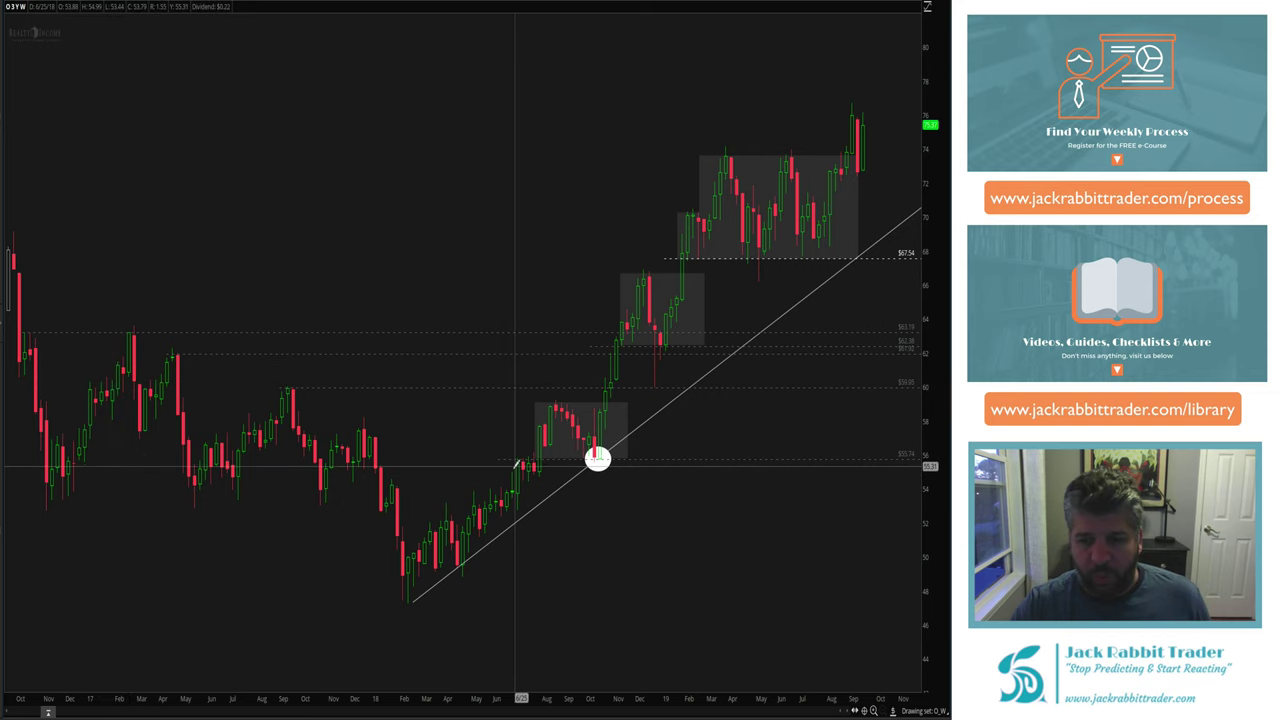
Remove the price levels drawn from the September 2017 and April 2017 highs.
right_click(488, 393)
click(538, 452)
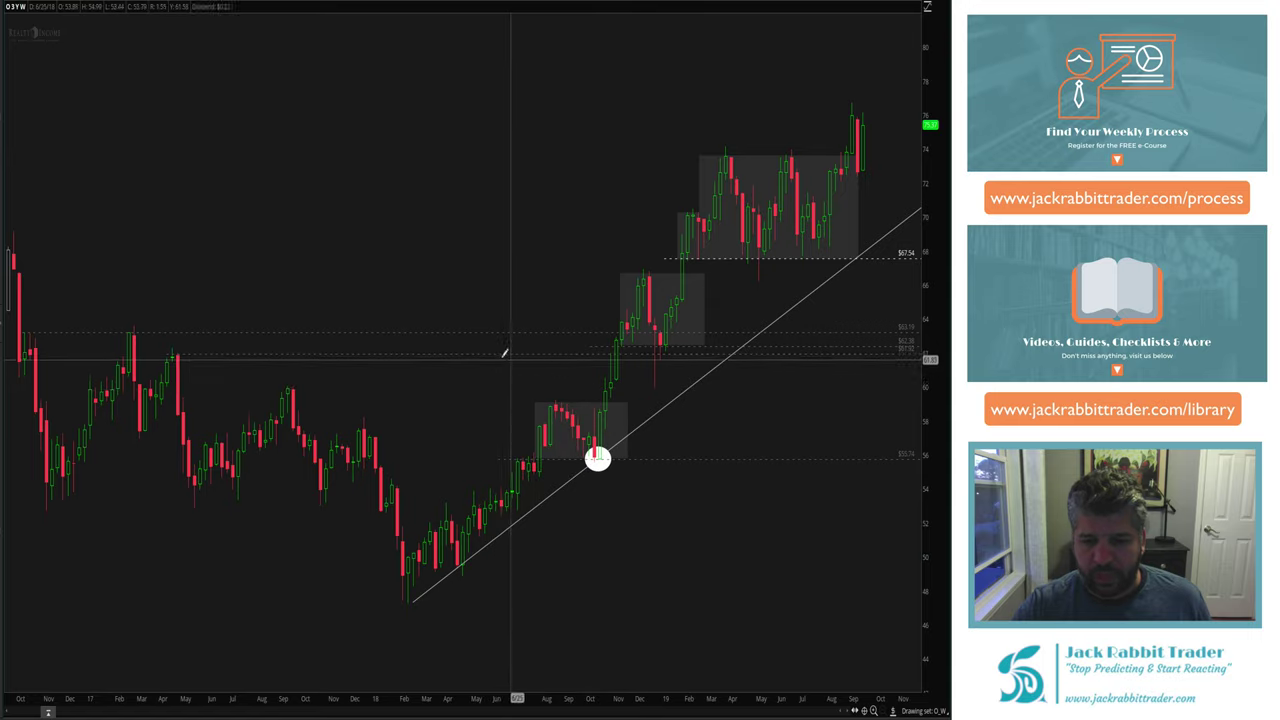
right_click(500, 358)
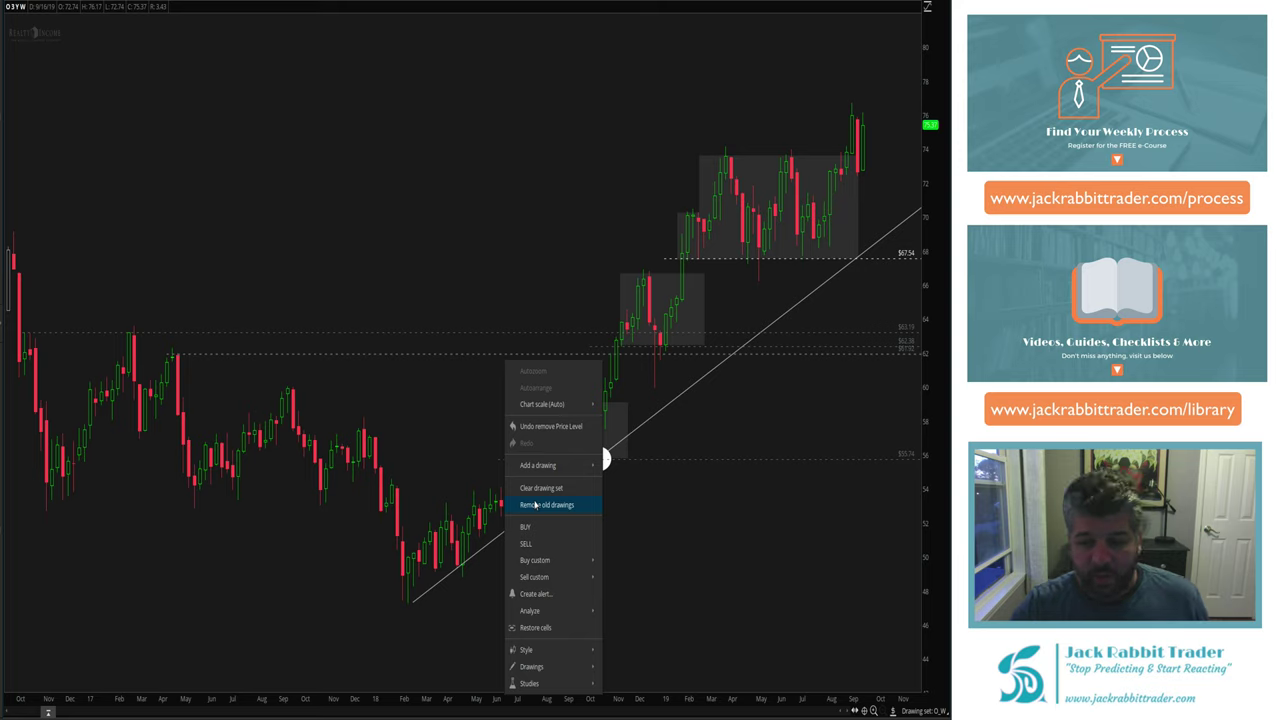
right_click(430, 355)
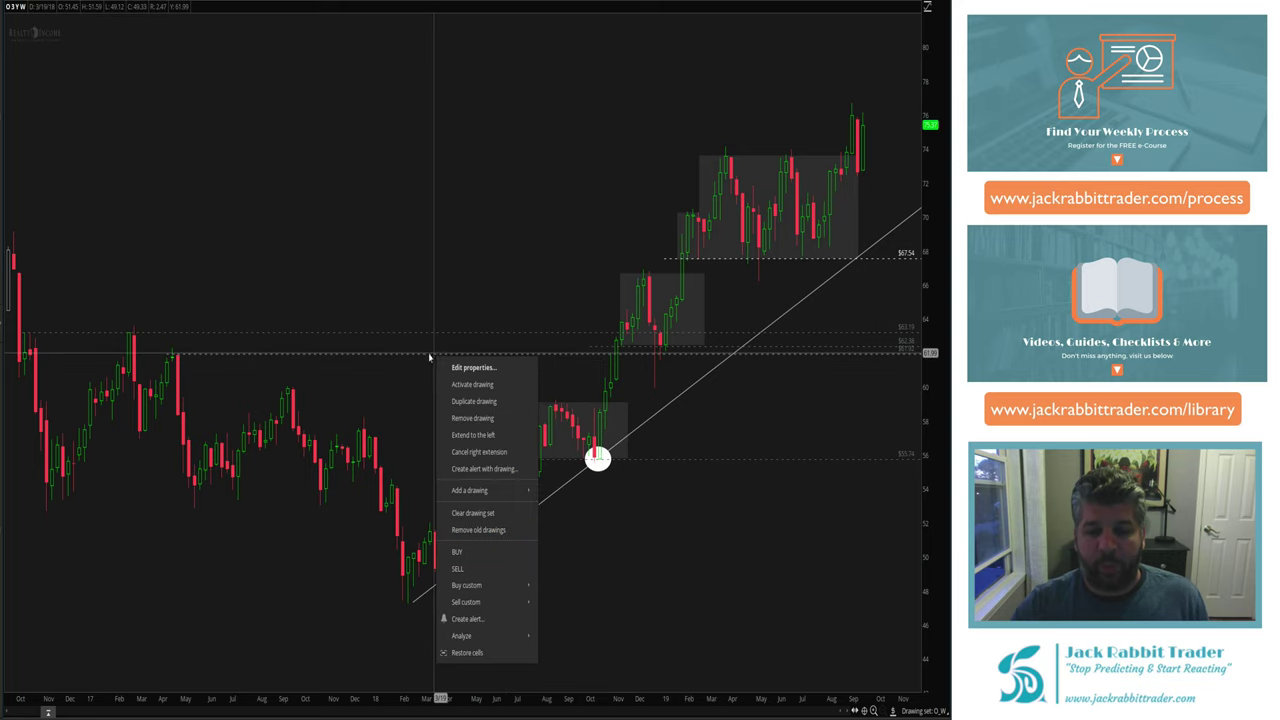
click(477, 418)
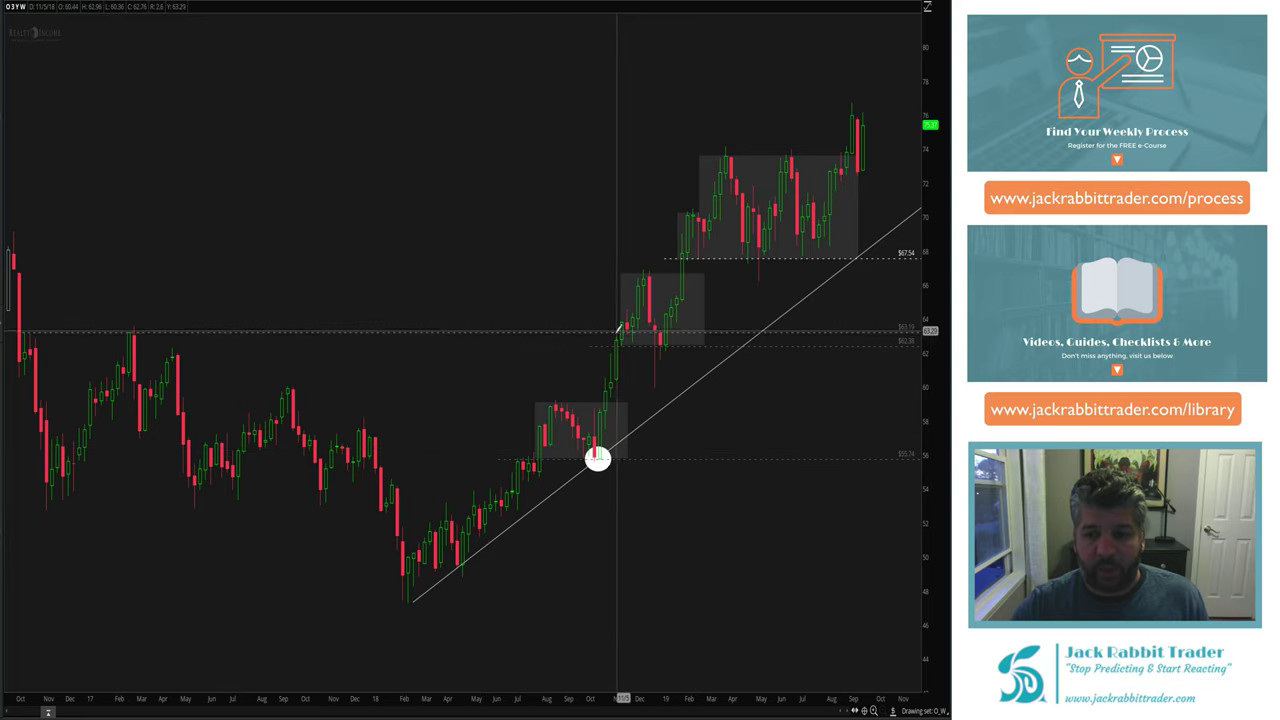
mouse_move(621, 330)
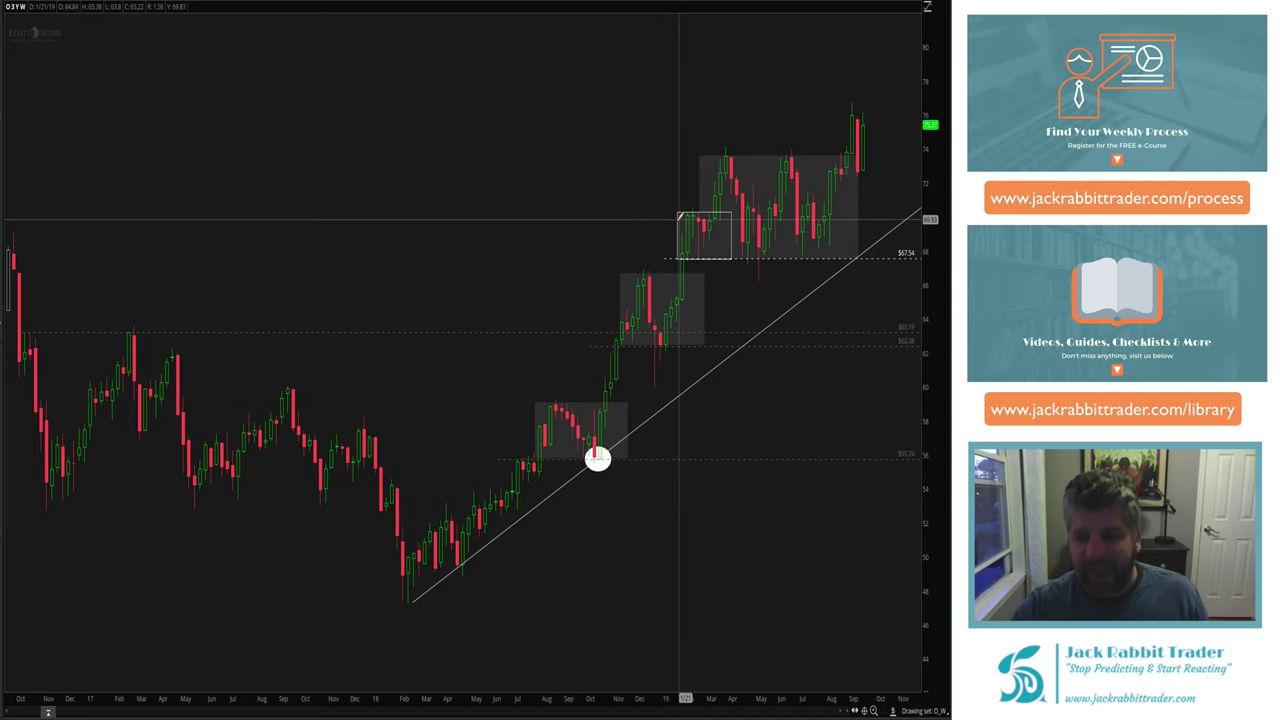
mouse_move(680, 218)
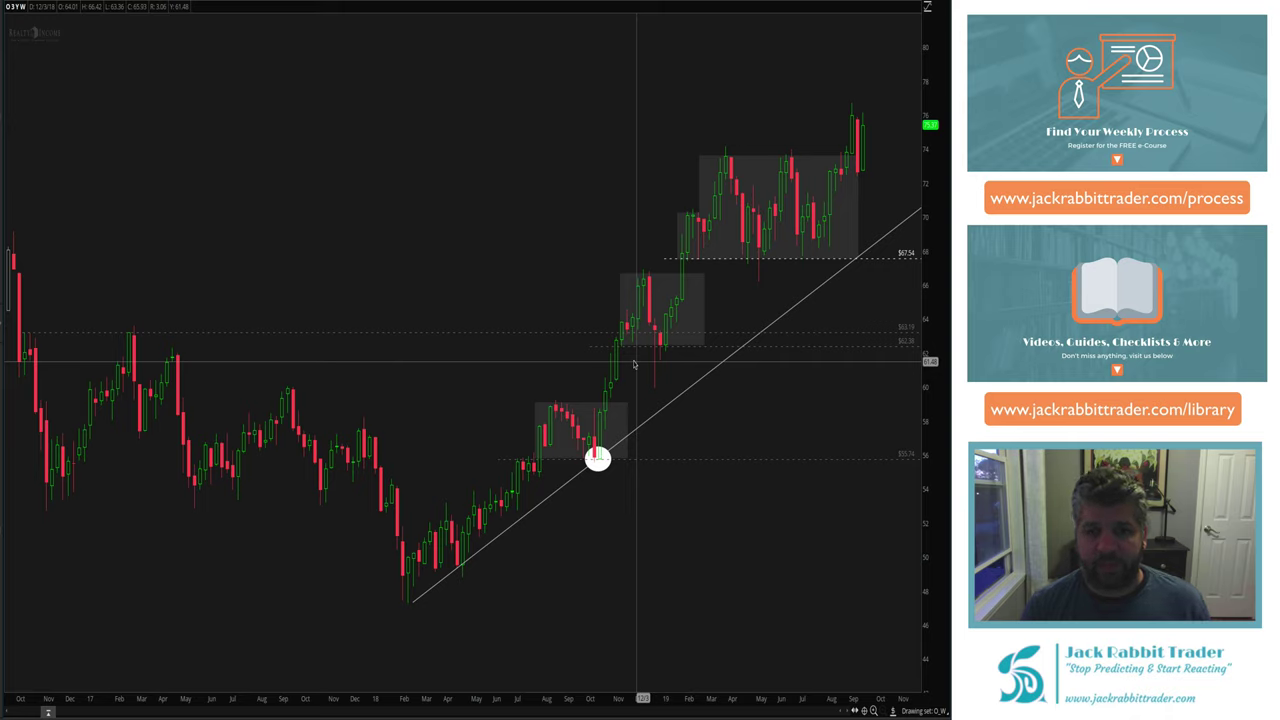
Add a price level at $73.7 along the upper edge of the 2019 consolidation zone.
click(680, 252)
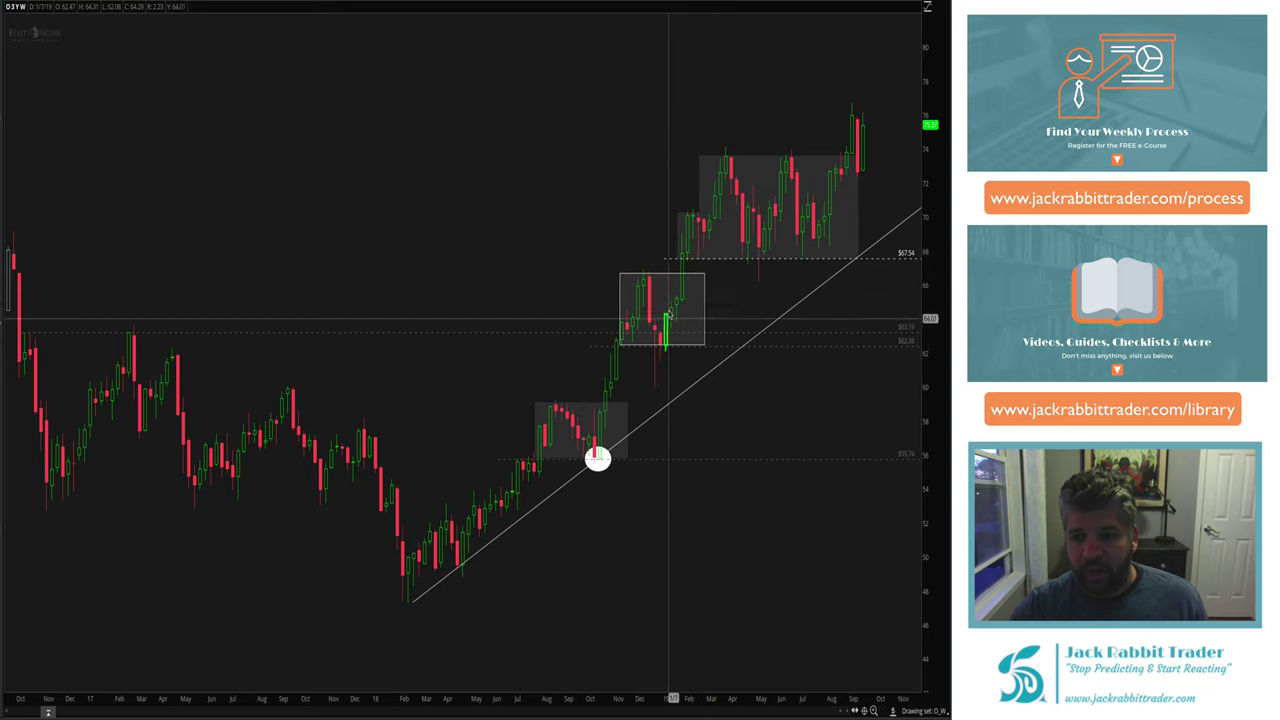
click(700, 240)
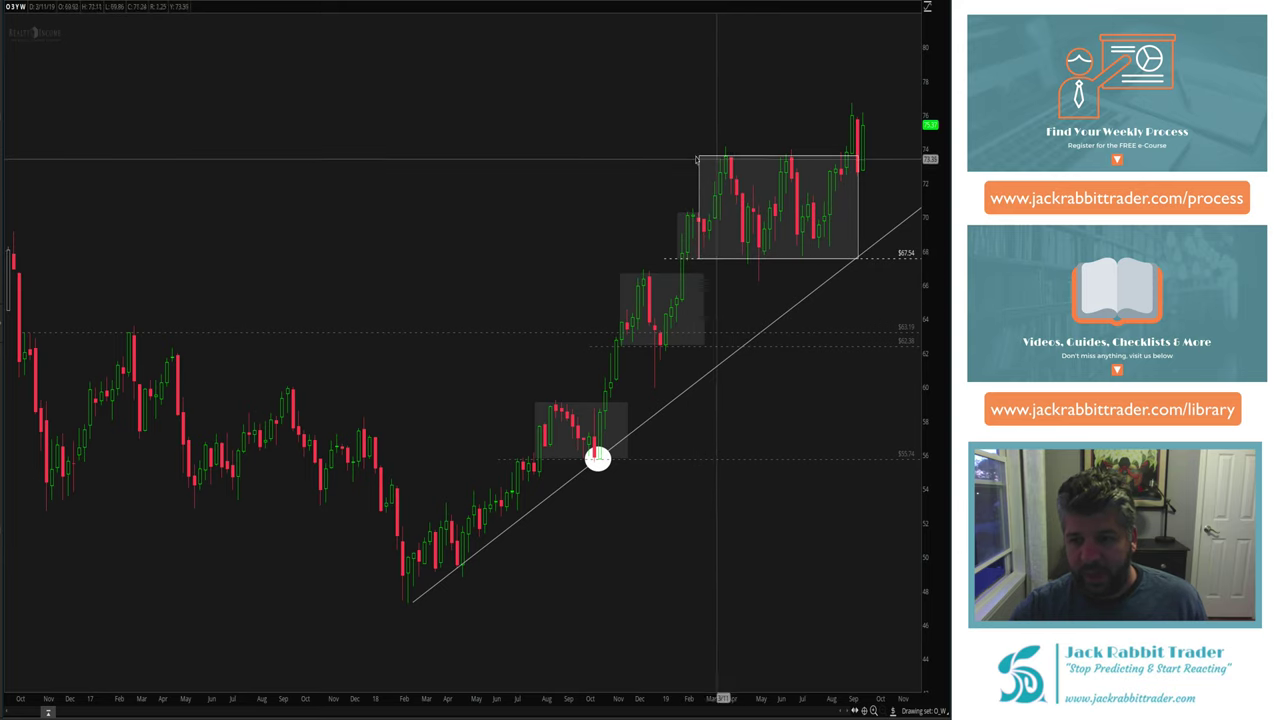
drag(471, 250, 915, 250)
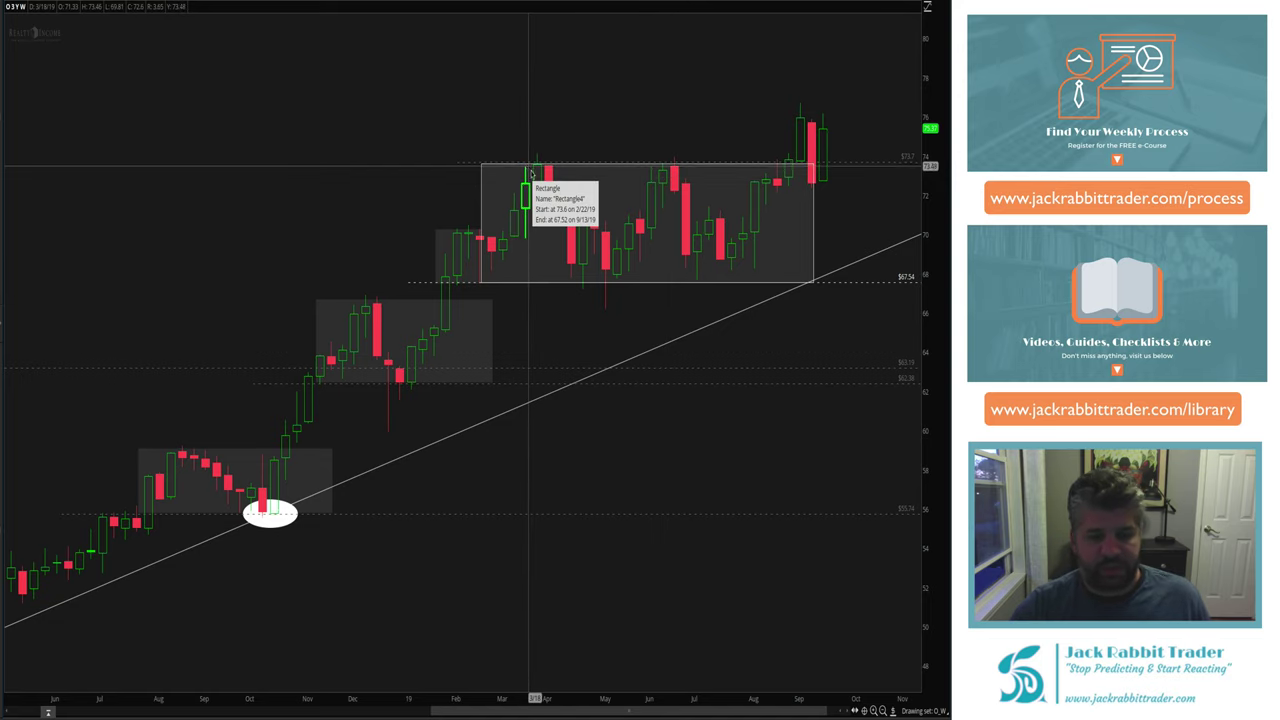
click(880, 710)
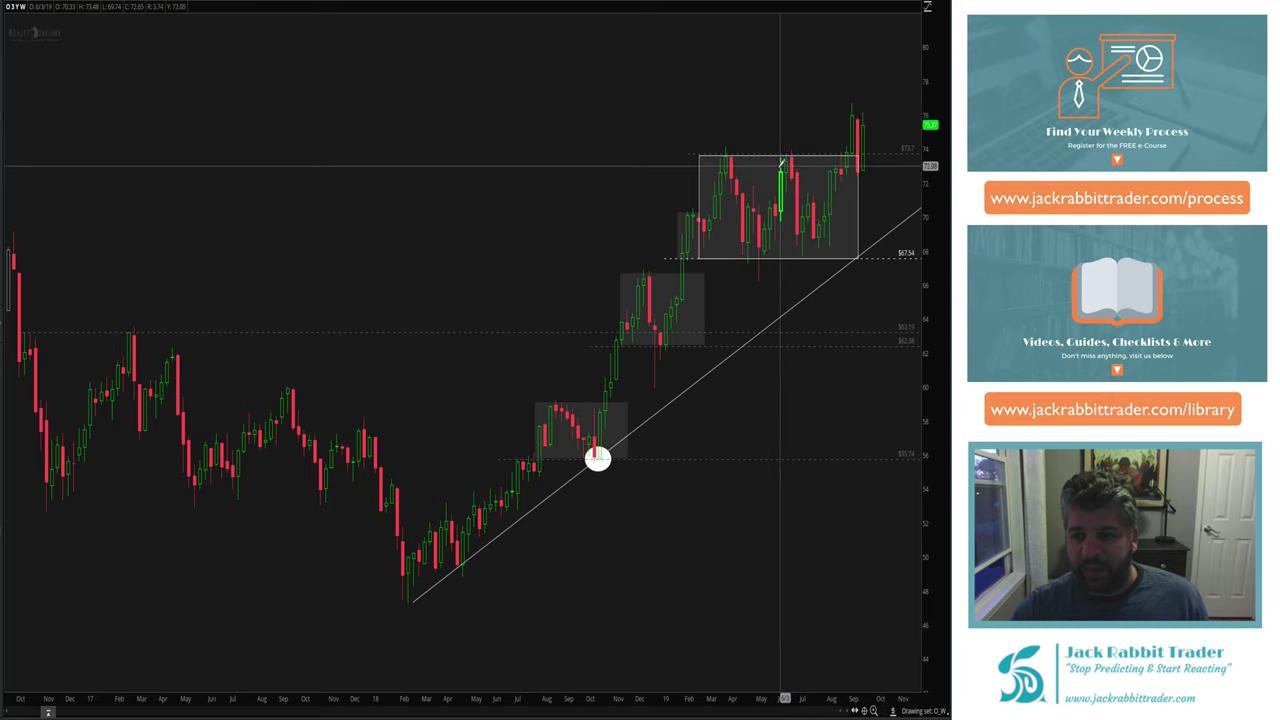
mouse_move(782, 162)
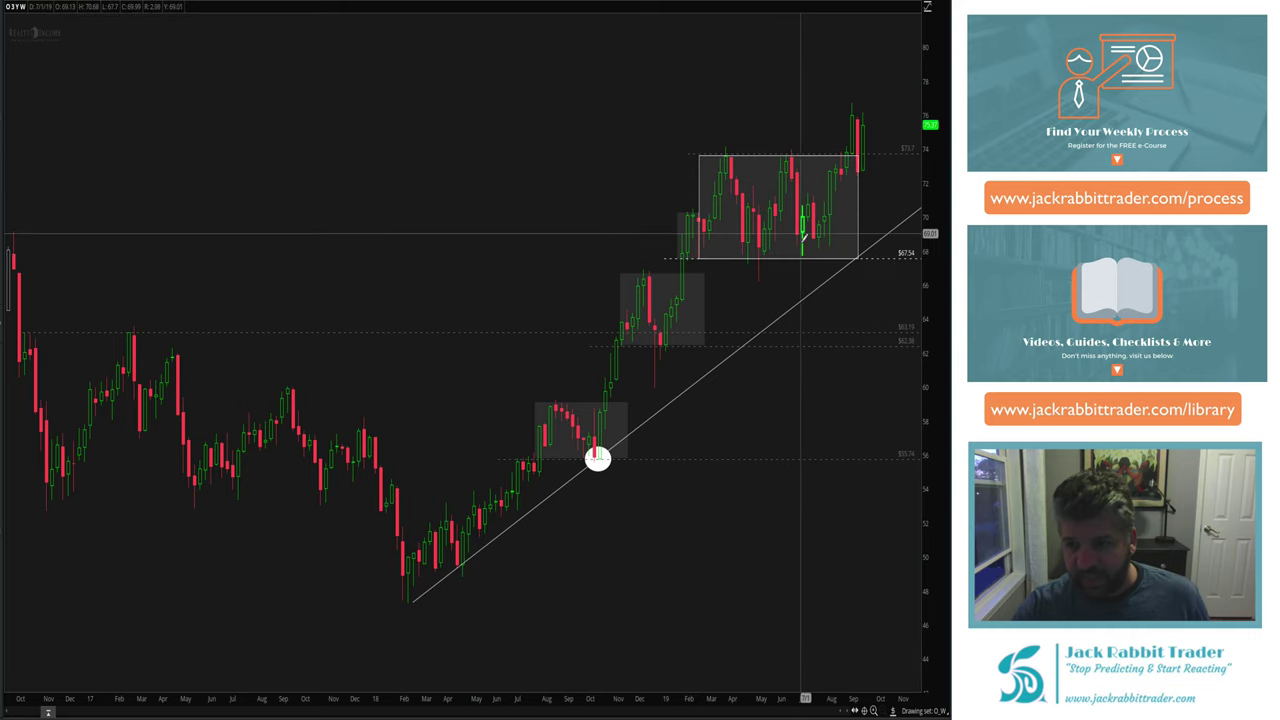
mouse_move(815, 245)
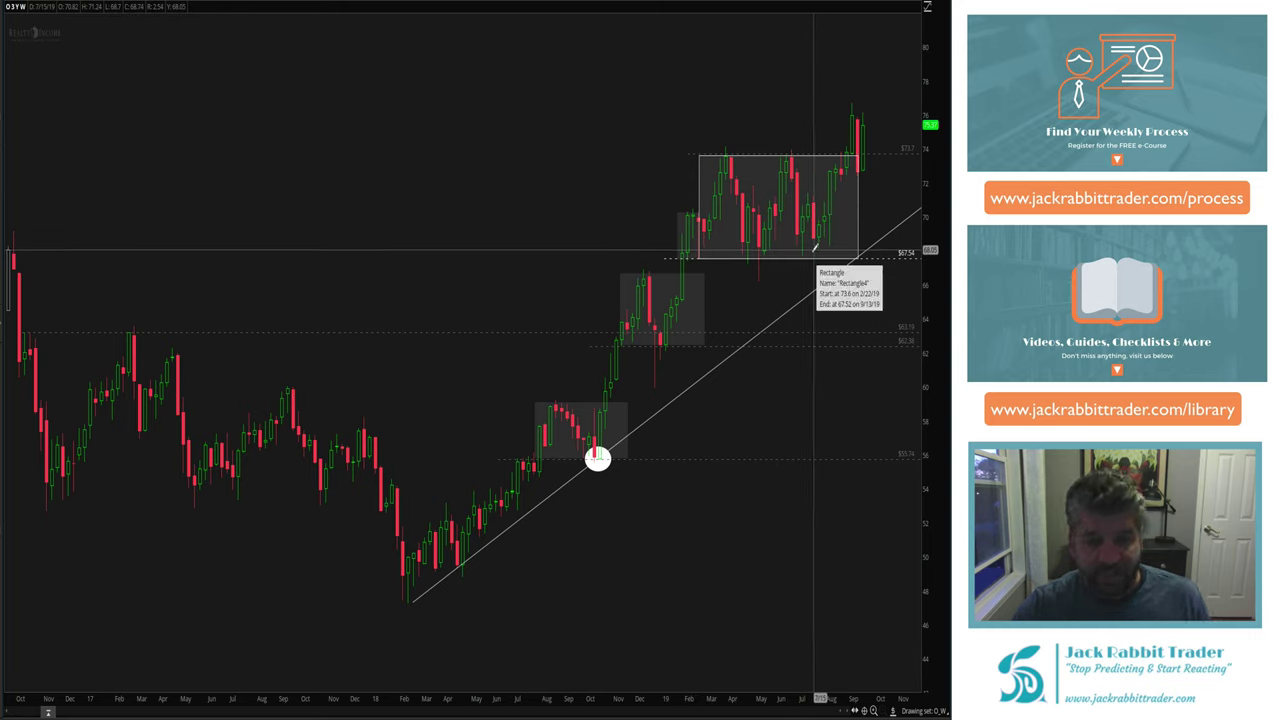
mouse_move(683, 256)
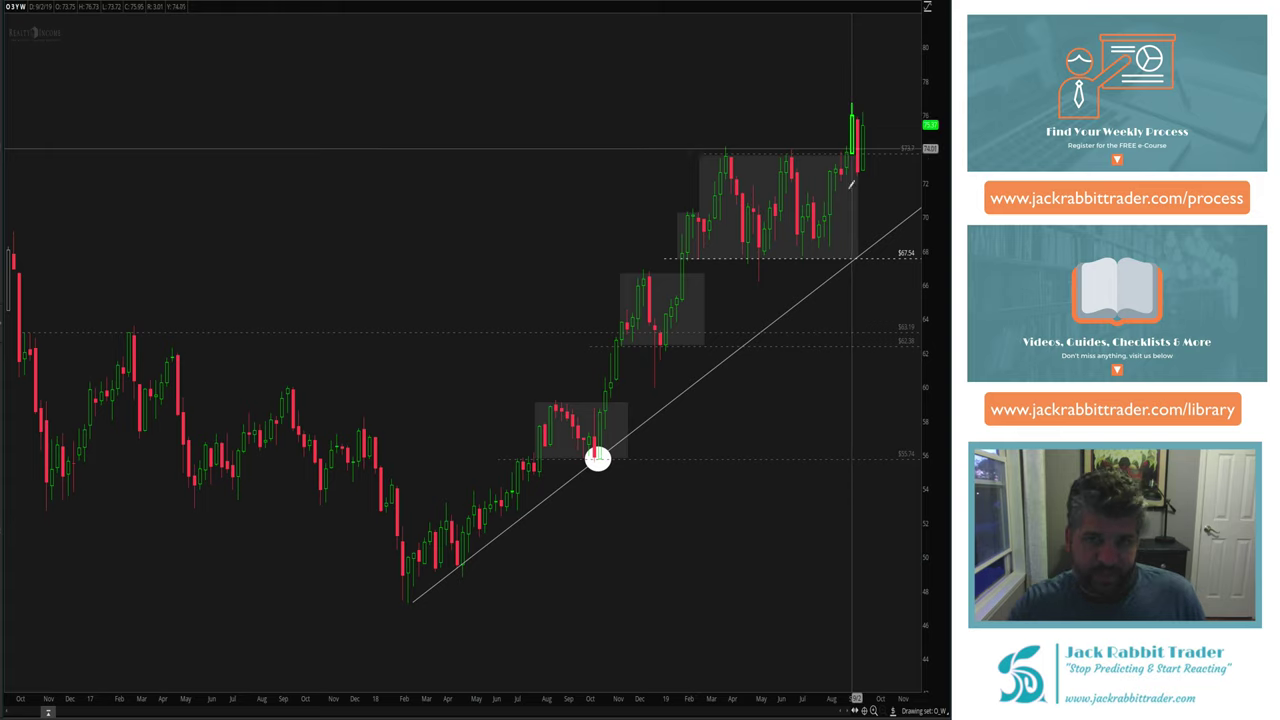
Switch the chart to symbol SPY.
click(576, 476)
click(586, 485)
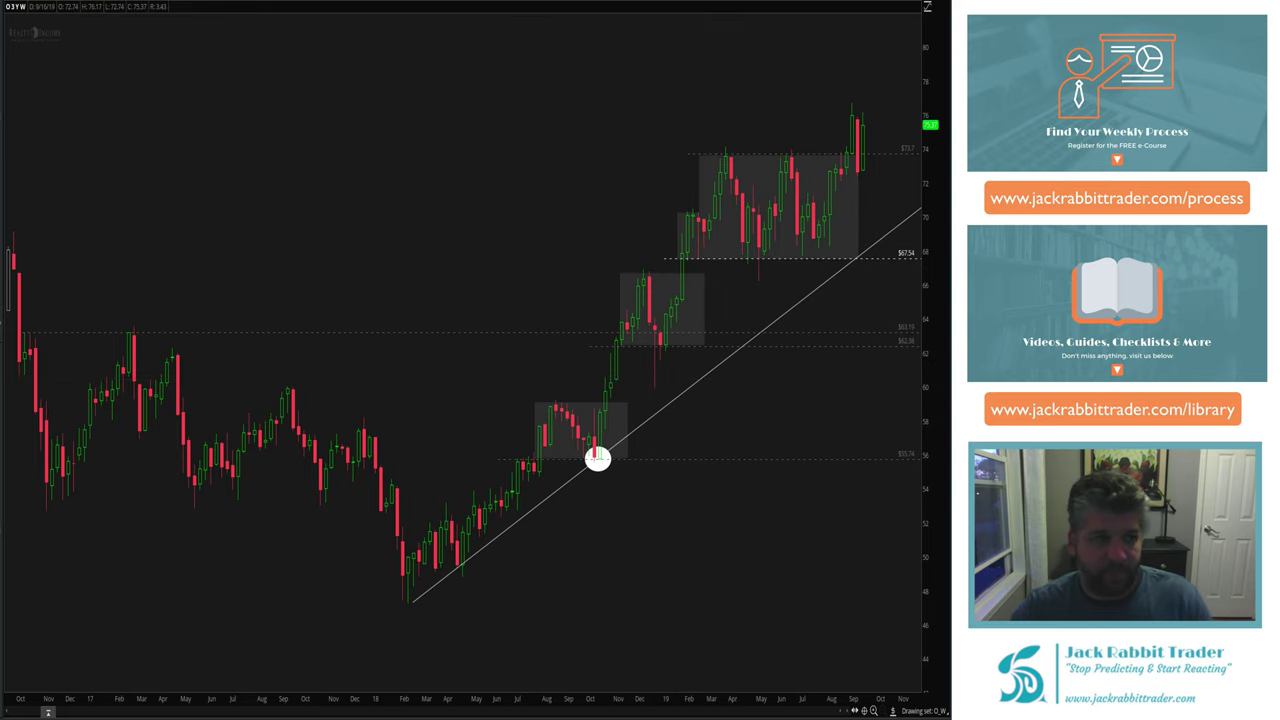
text(SPY)
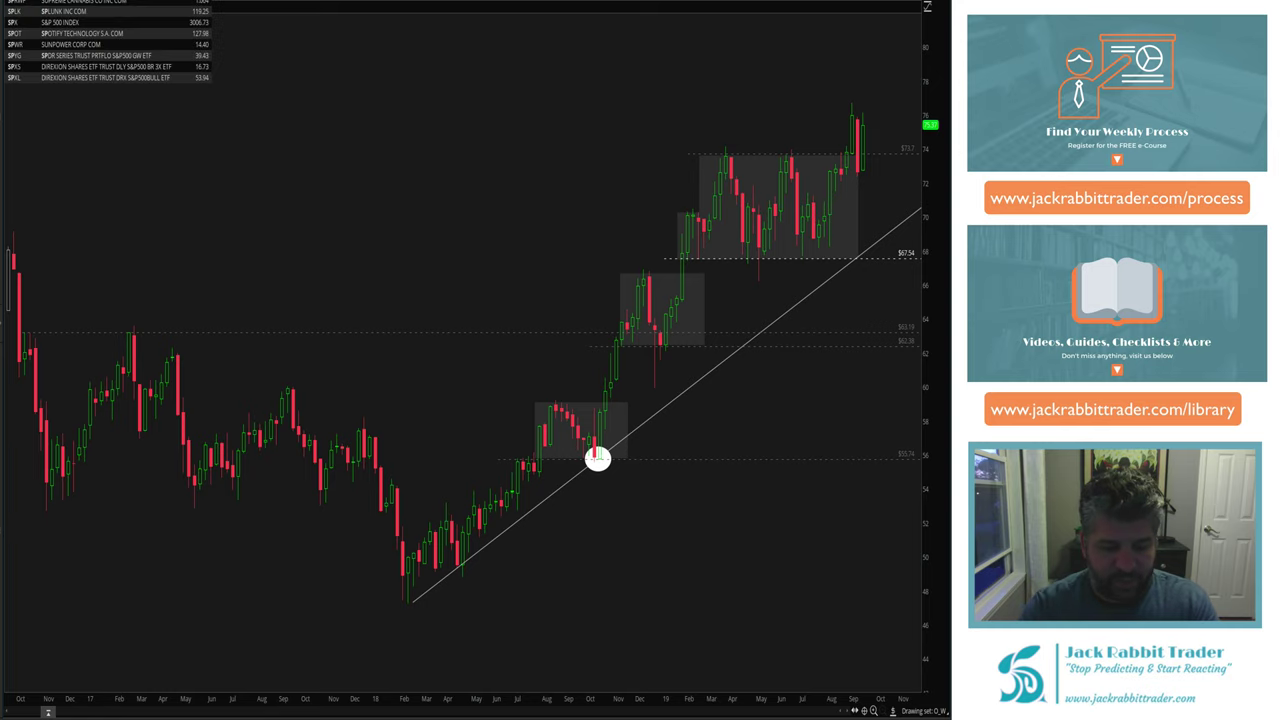
key(Return)
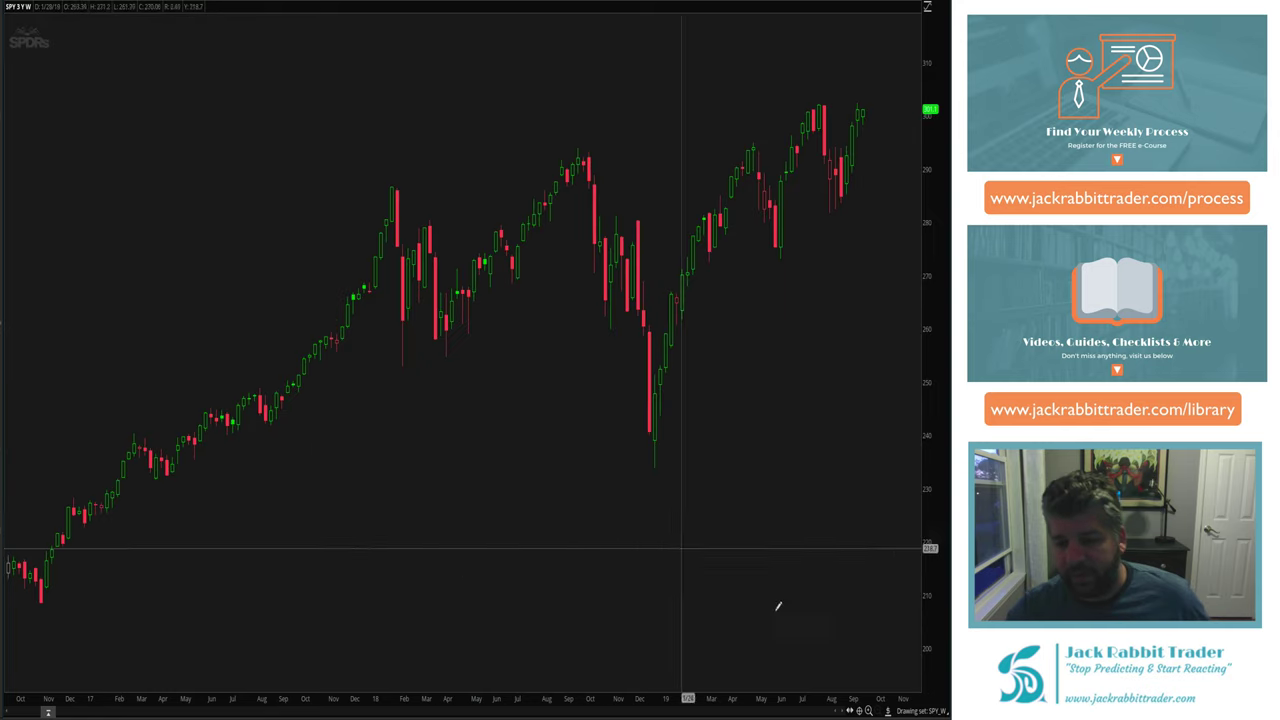
Mark the December 2018, June and August 2019 swing lows and the spring and July 2019 swing highs with arrows.
mouse_move(889, 708)
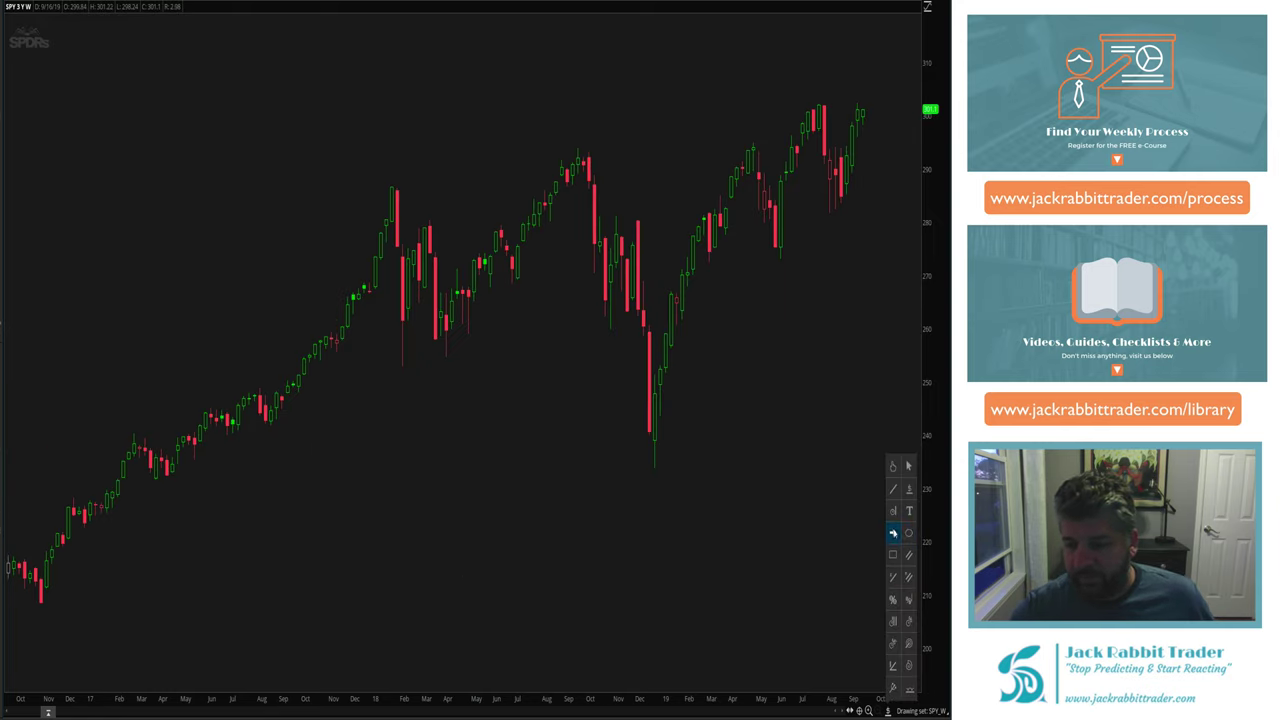
click(894, 534)
click(653, 468)
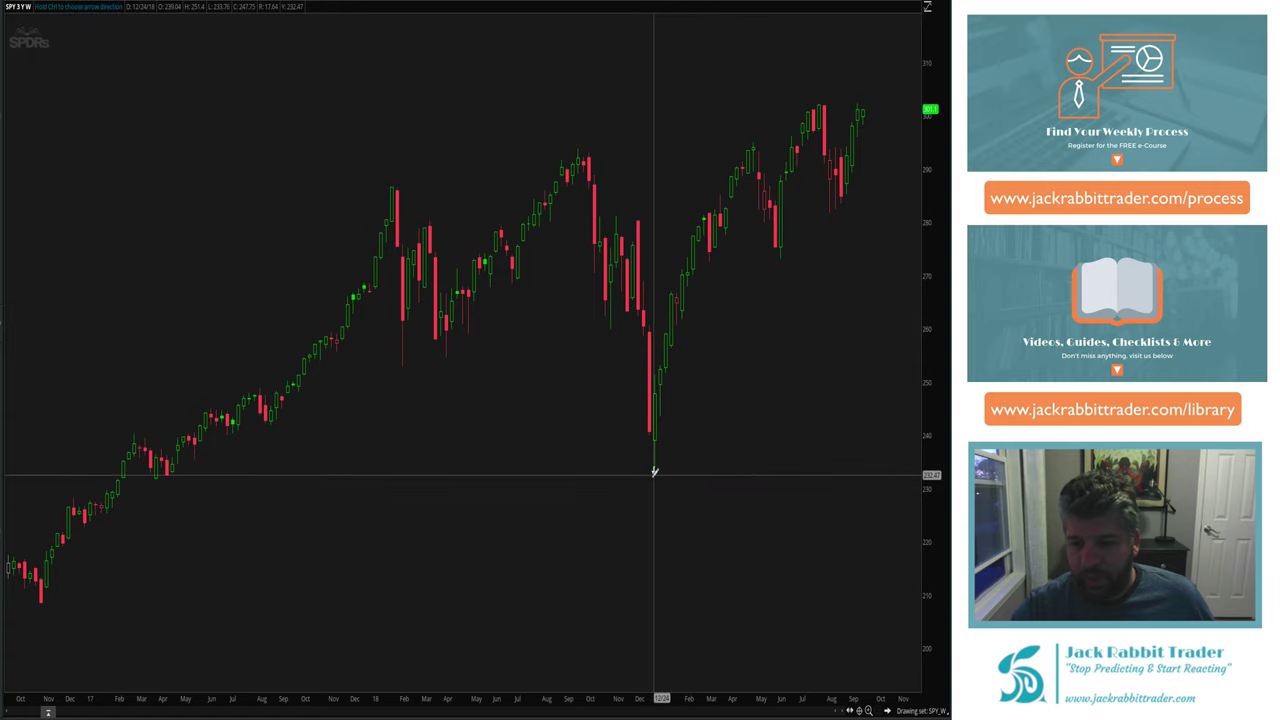
click(779, 258)
click(838, 210)
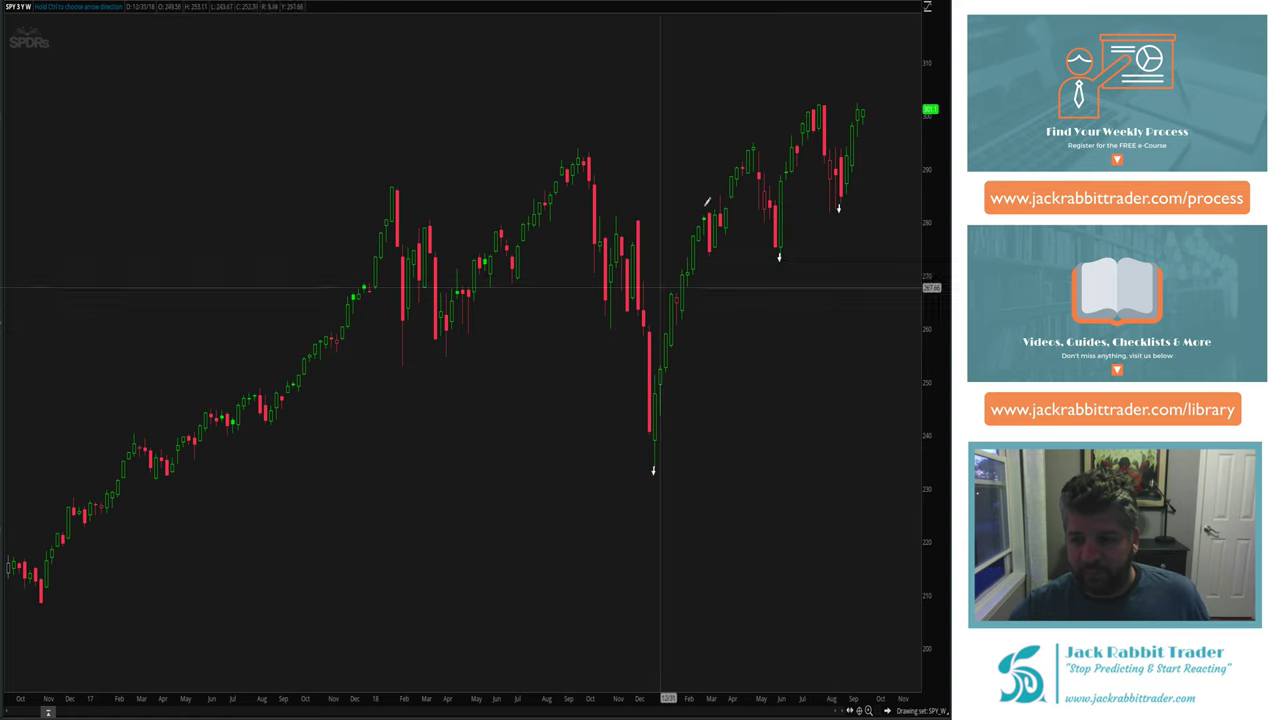
click(748, 132)
click(817, 100)
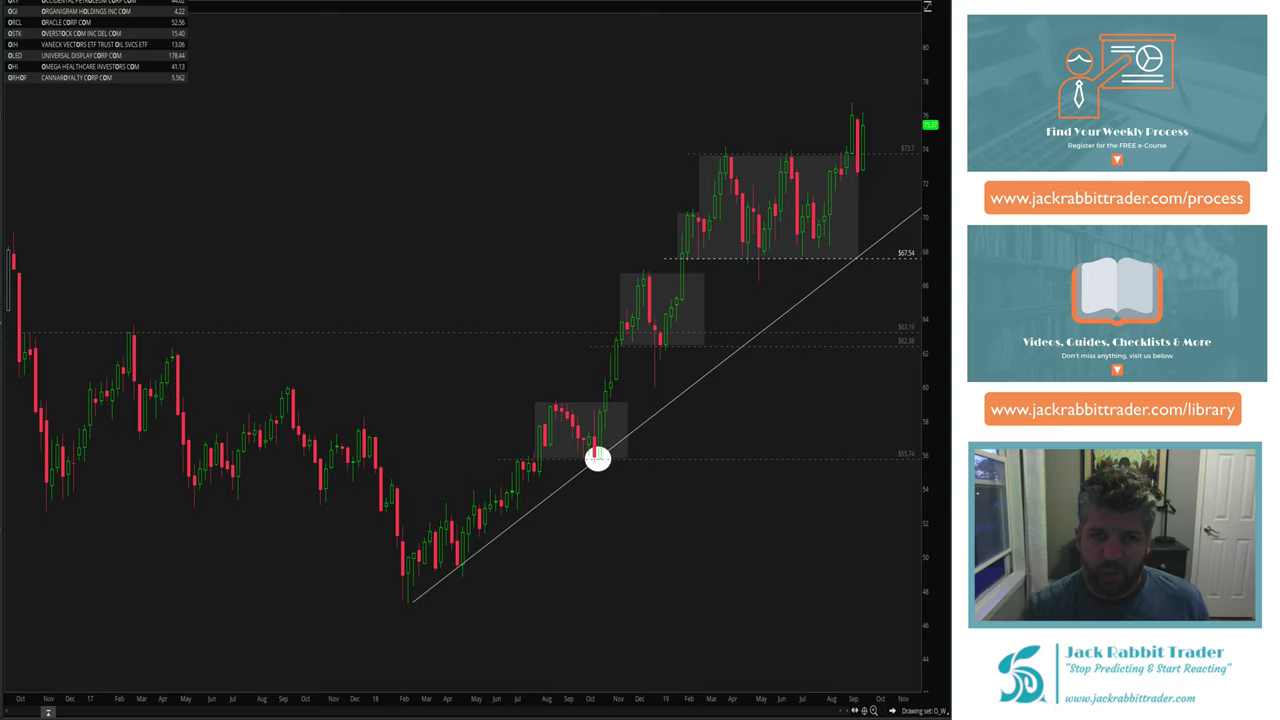
Return to symbol O and clear the drawing set on its daily chart.
key(Escape)
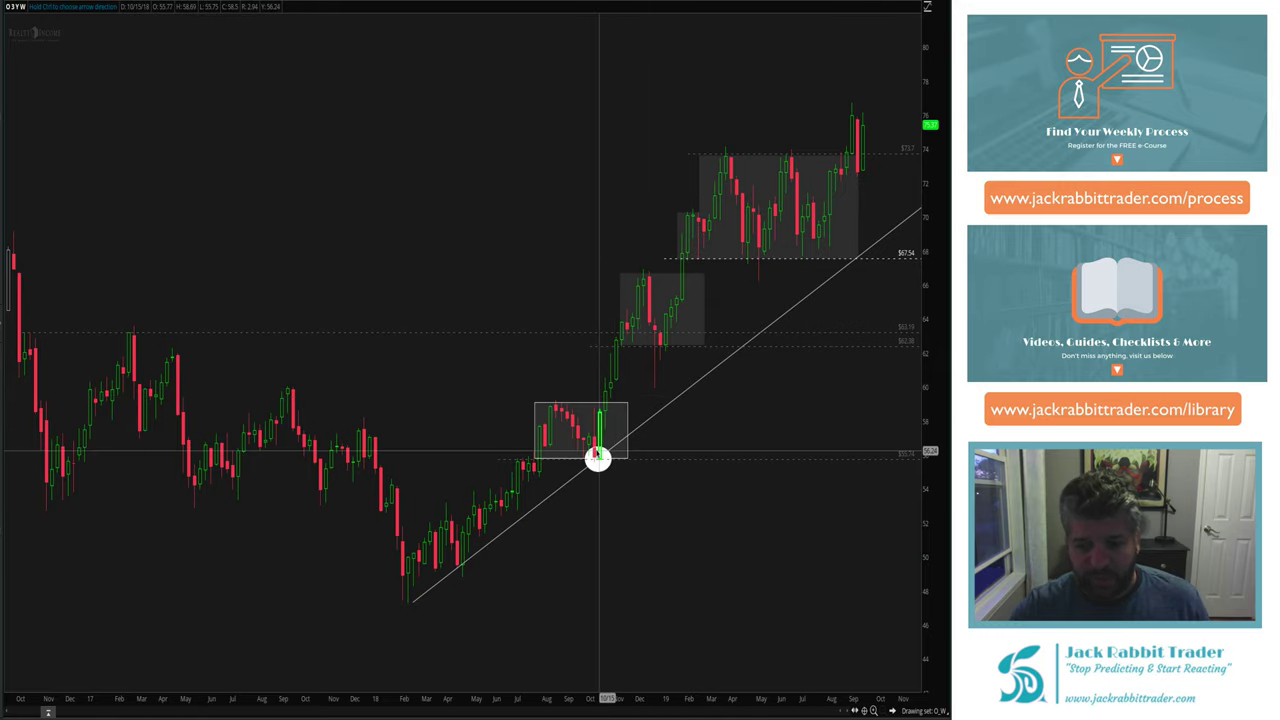
mouse_move(597, 458)
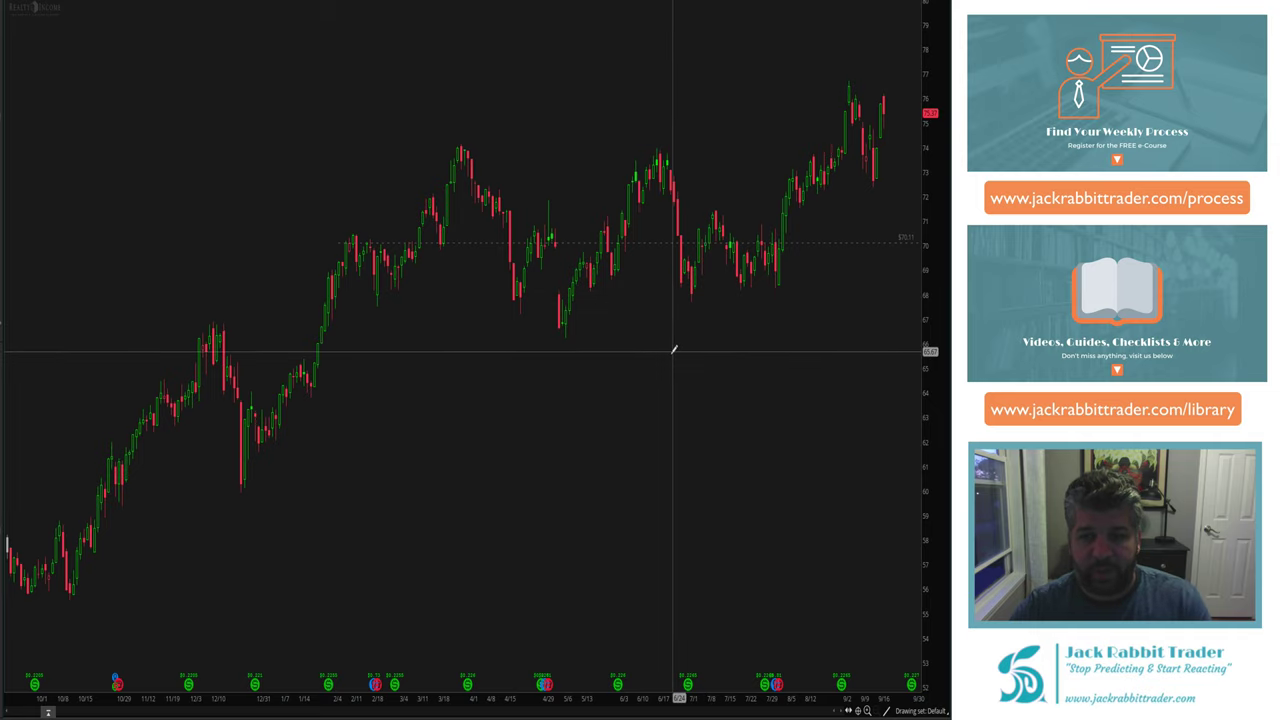
right_click(665, 381)
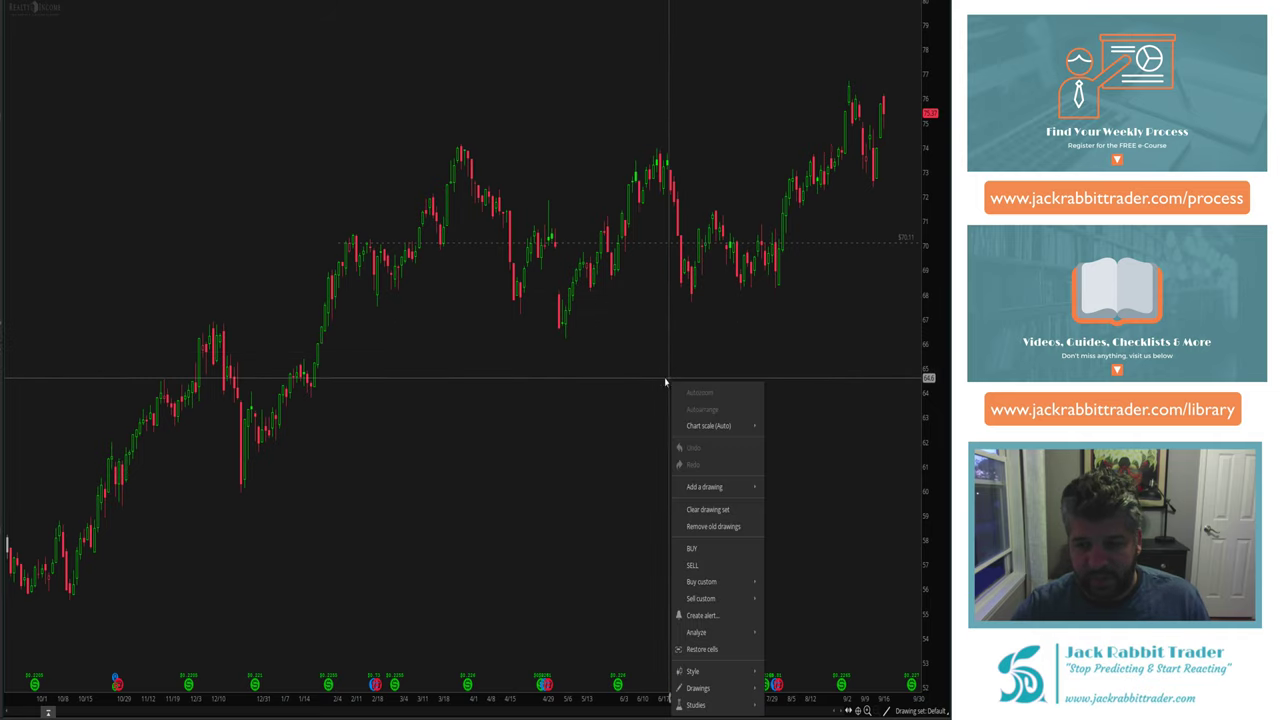
click(712, 509)
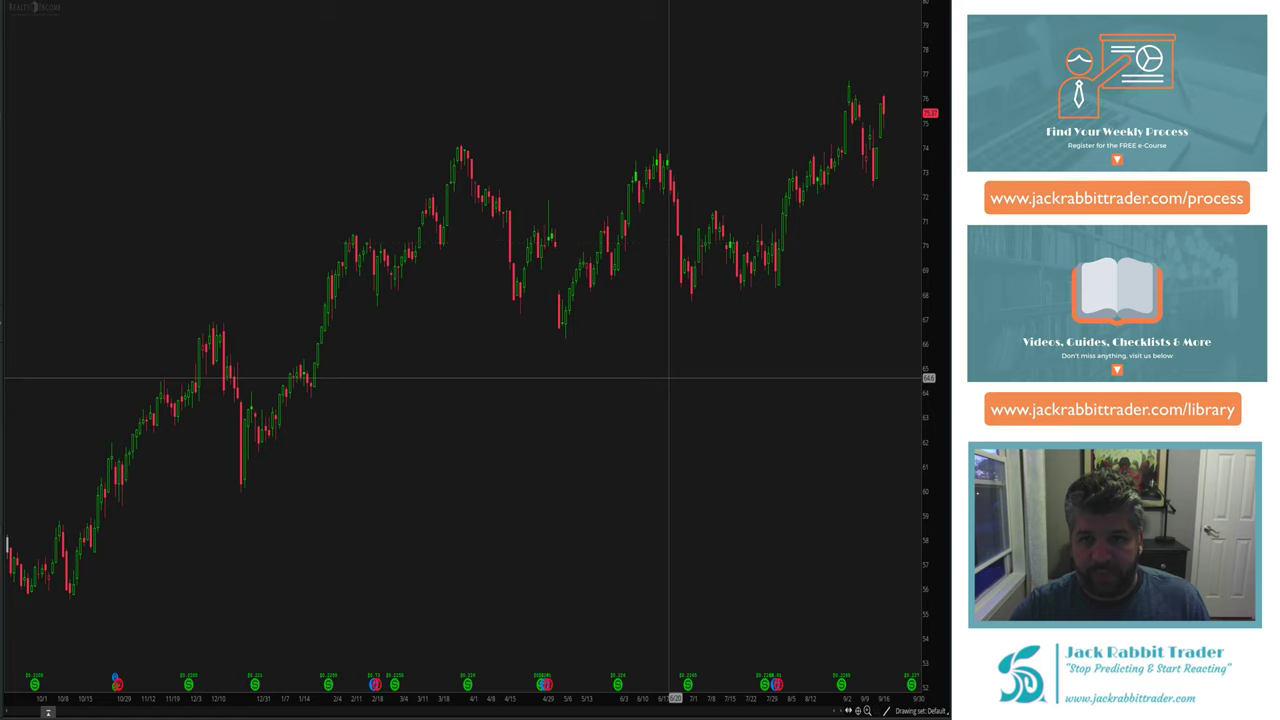
Add price levels at the July 2019 lows, at the mid-July high near $71.36 and at the March 2019 high near $74.
click(882, 712)
click(900, 495)
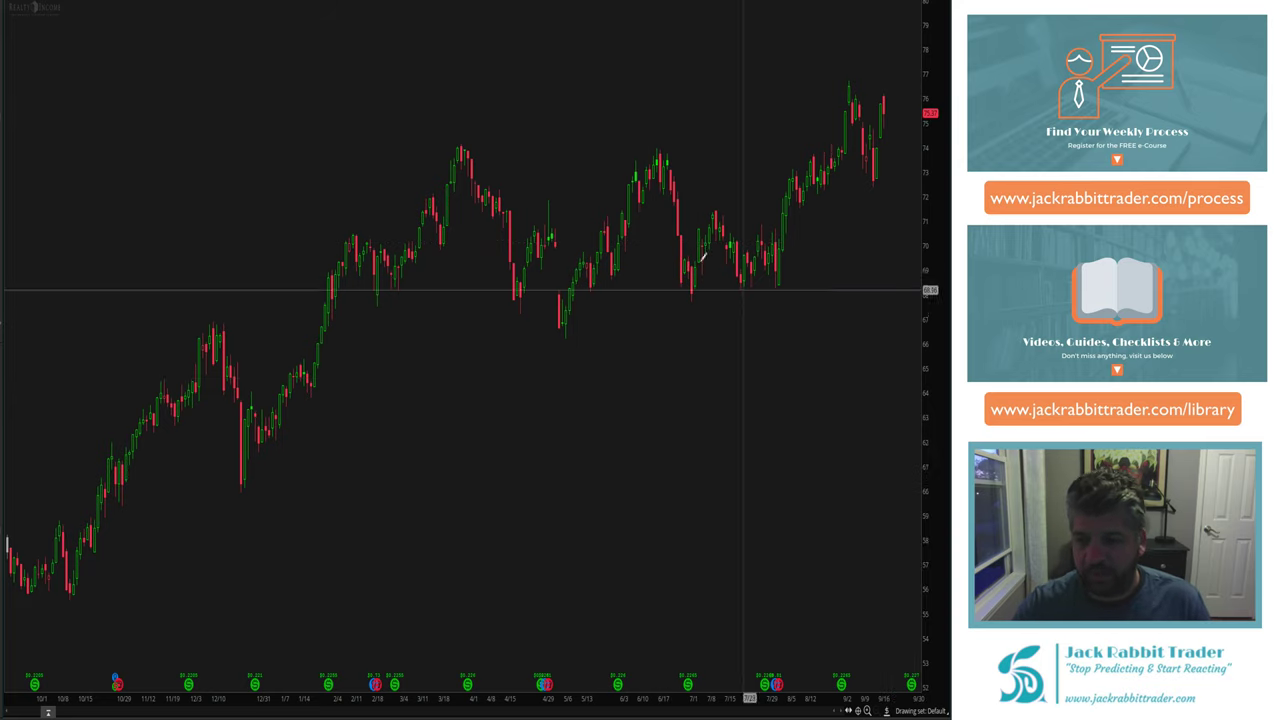
click(674, 289)
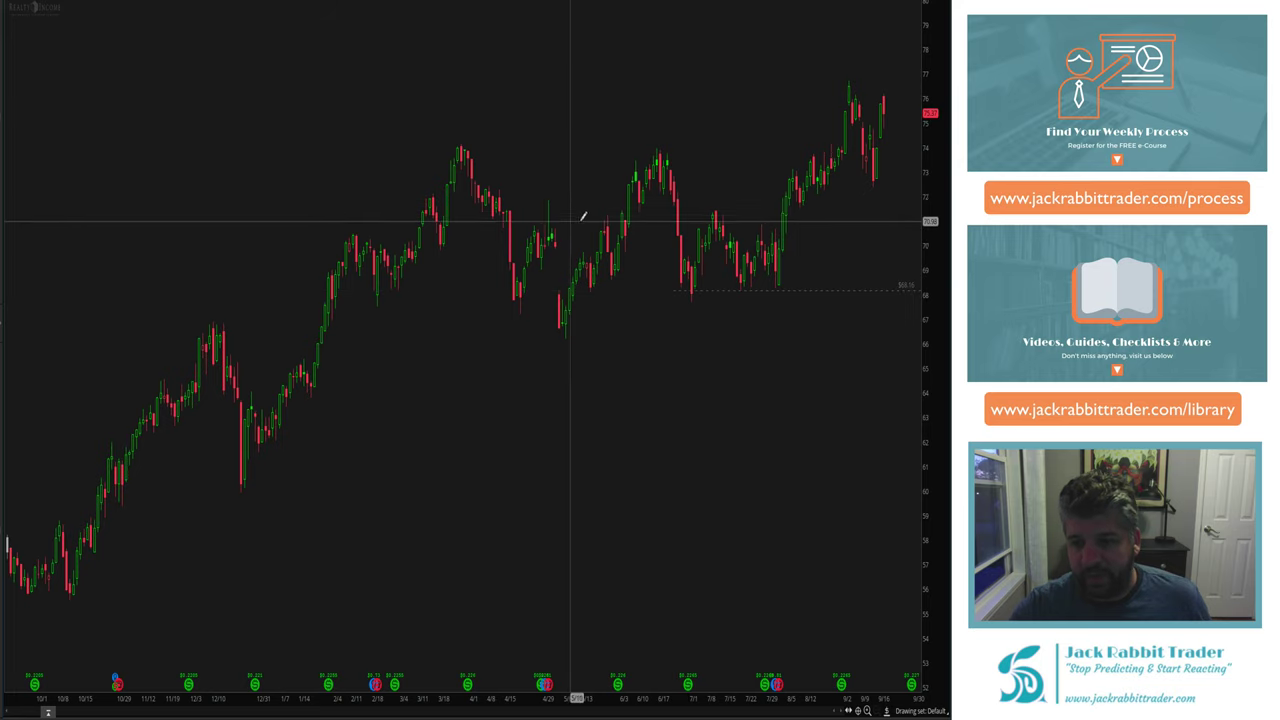
click(653, 212)
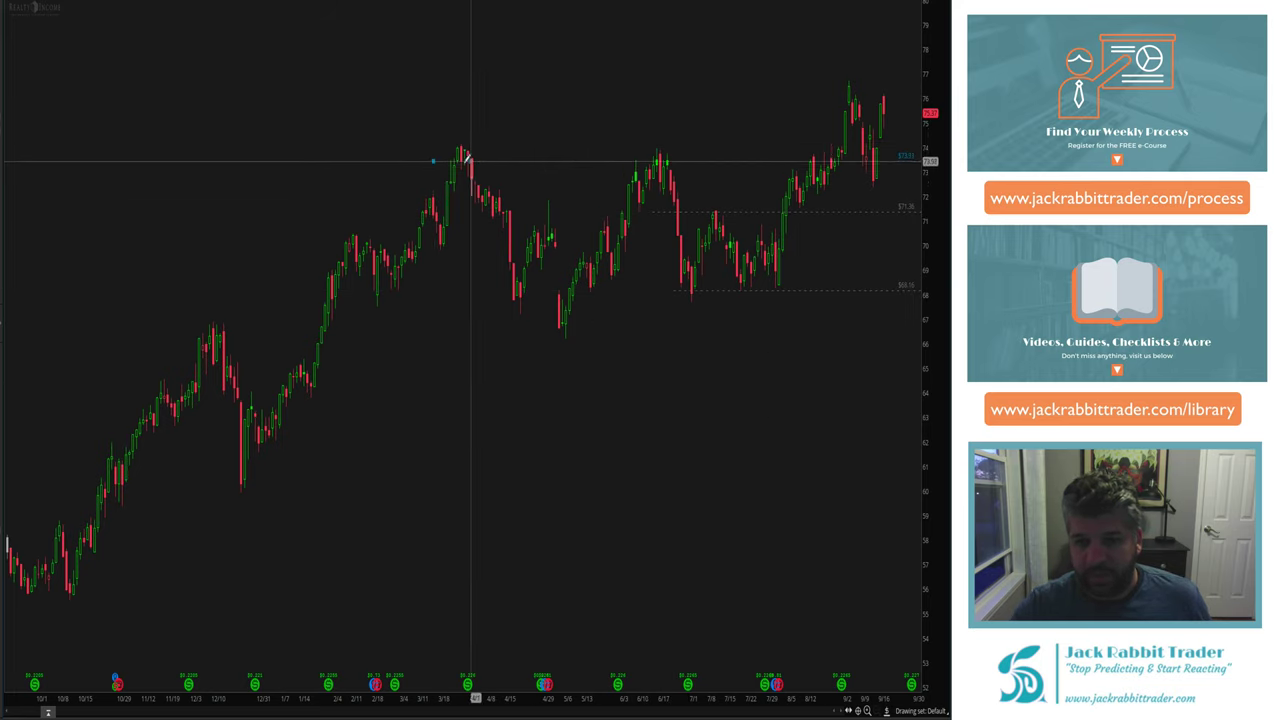
click(436, 146)
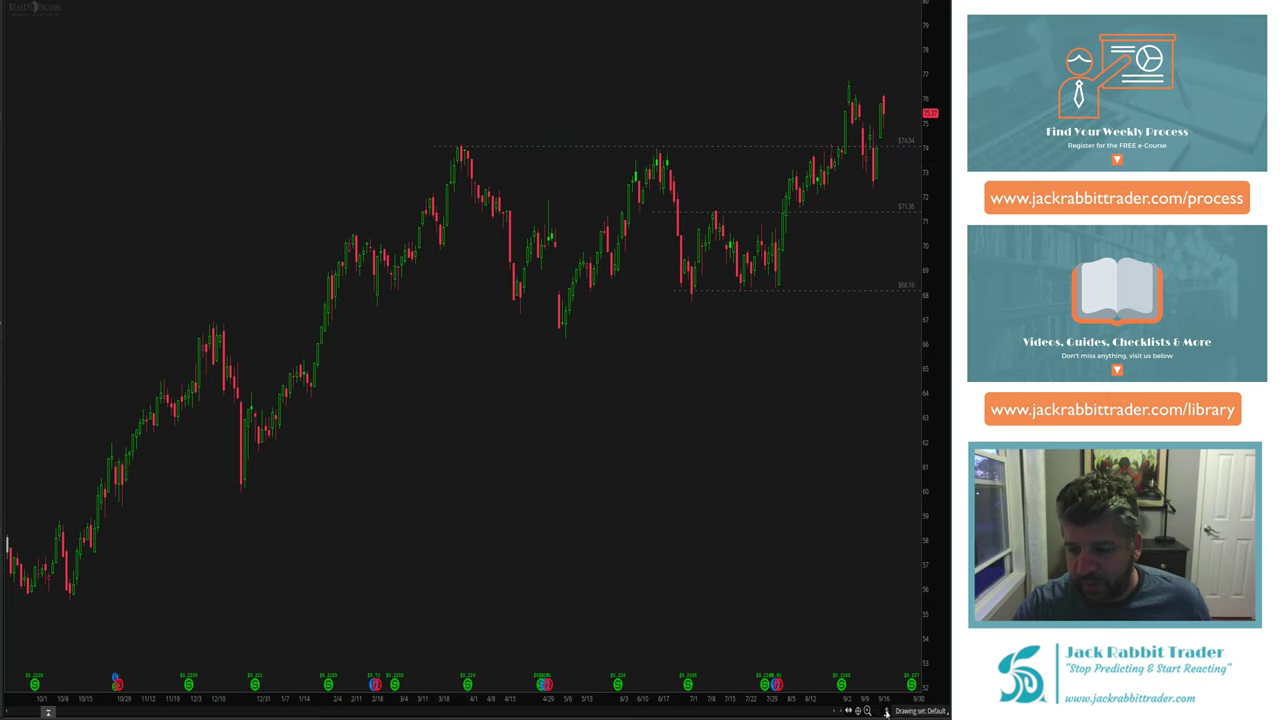
Mark the March and June 2019 highs and the three July to early August lows with arrows.
mouse_move(895, 515)
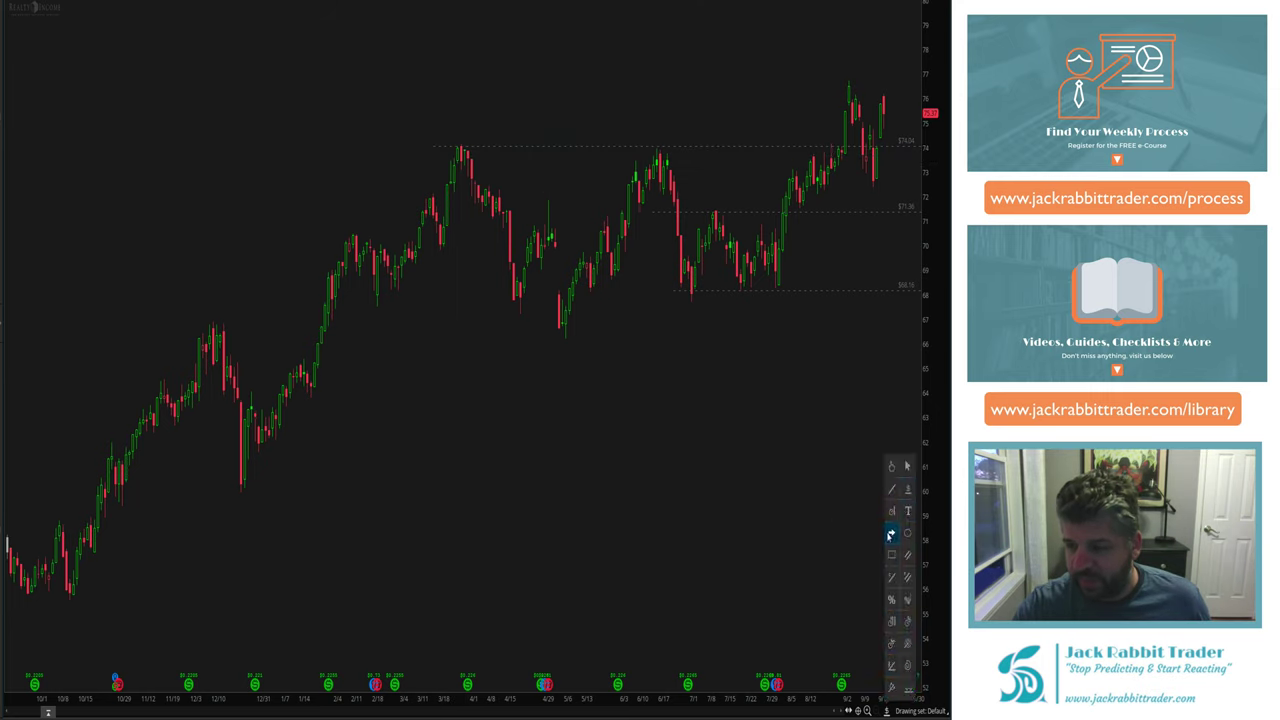
click(460, 134)
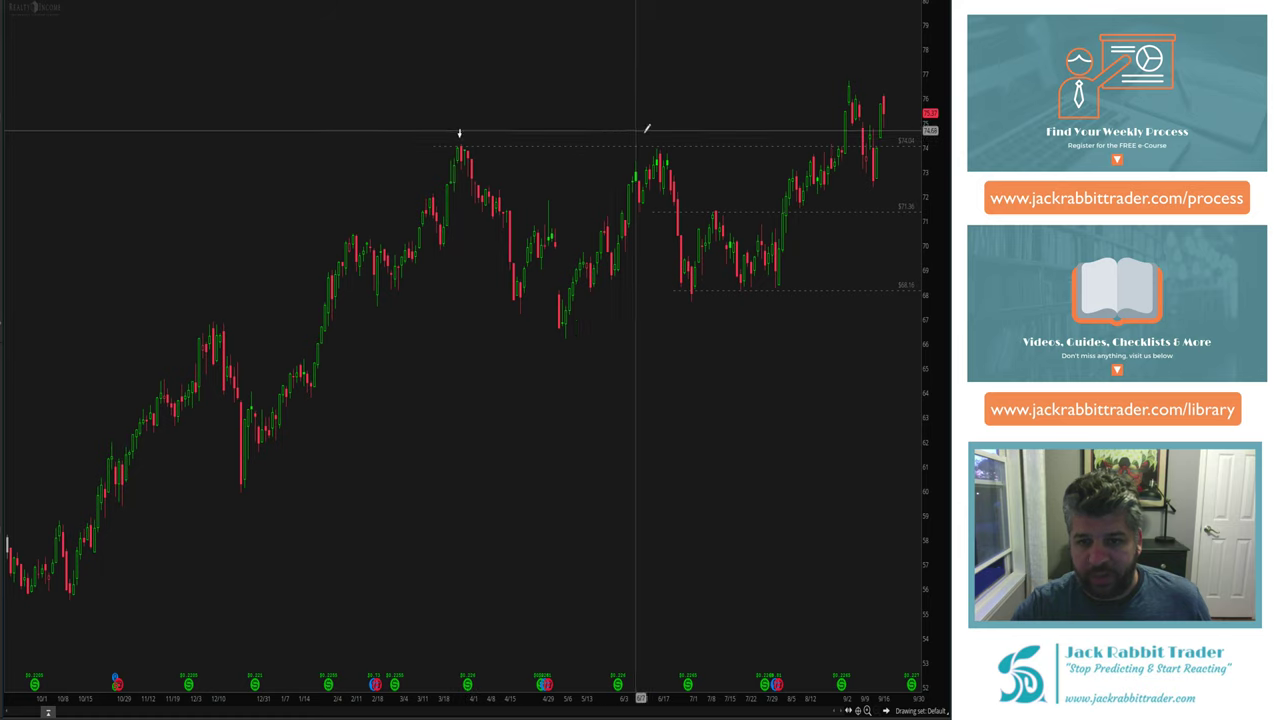
click(658, 133)
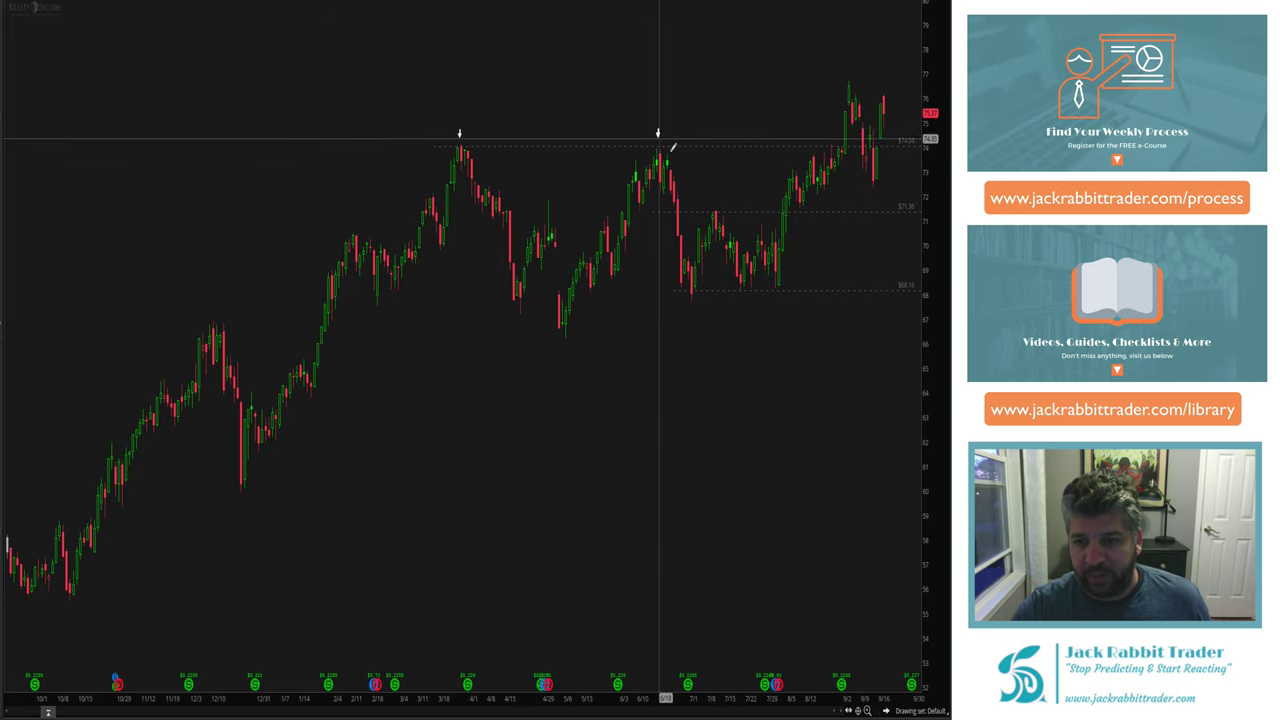
click(690, 304)
click(778, 304)
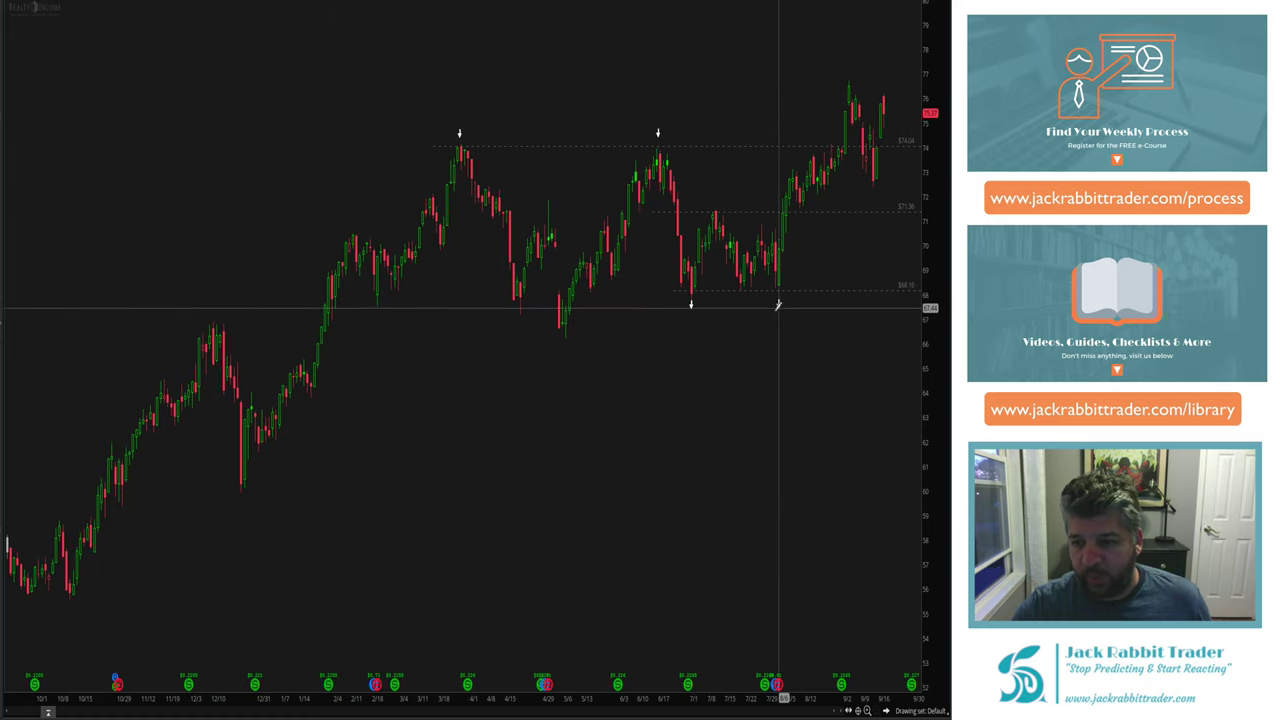
click(746, 302)
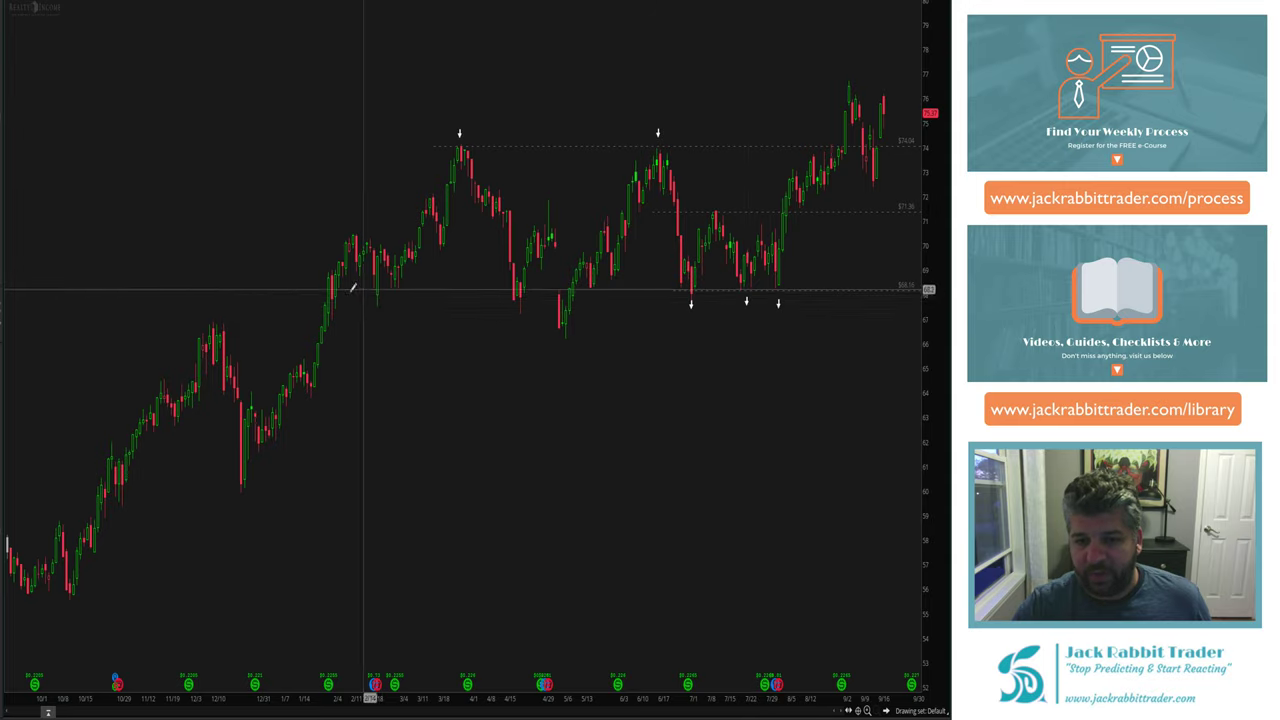
Move the lowest price level to about $68.09 and extend its start back to late December 2018.
right_click(709, 293)
click(674, 291)
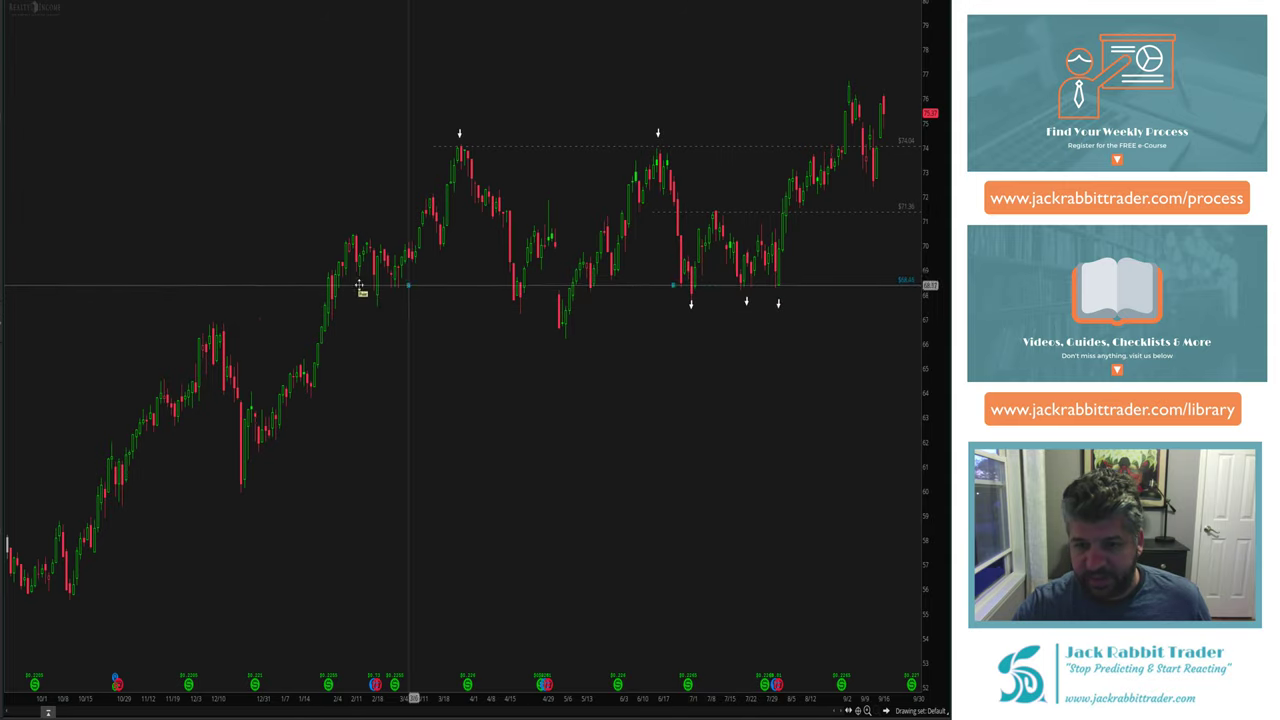
click(243, 292)
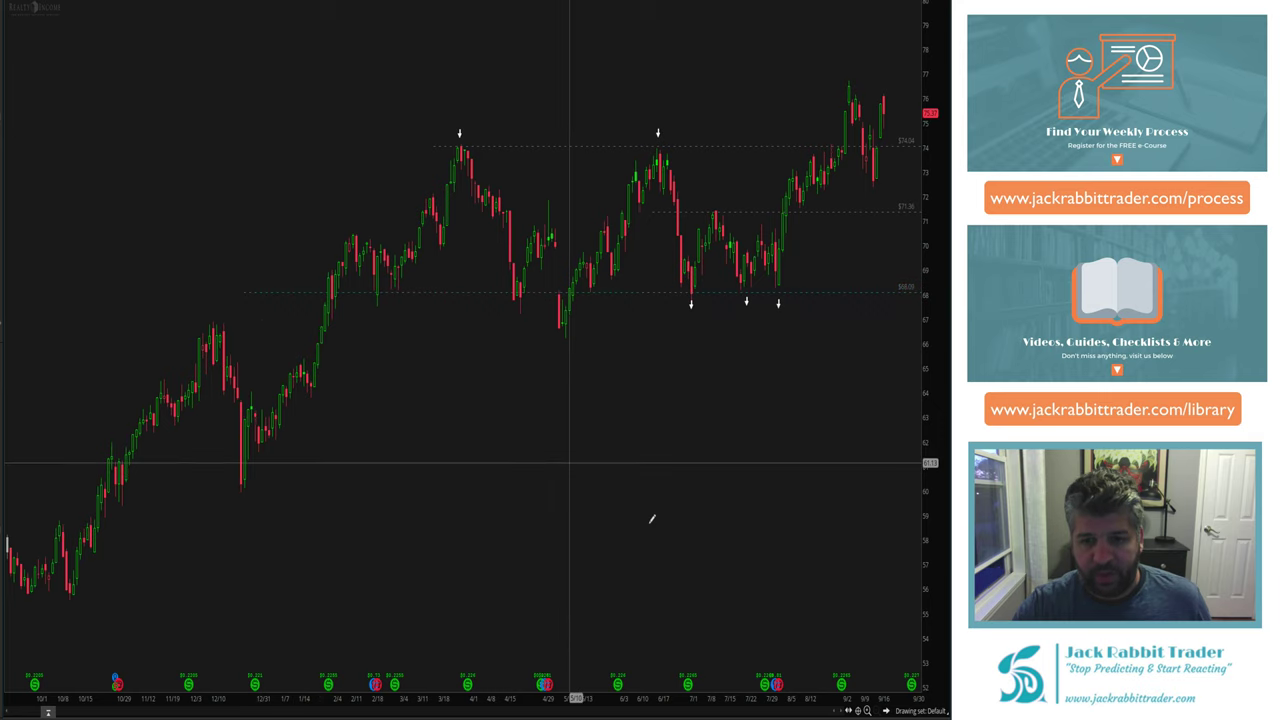
Mark the mid-April low and the two late February 2019 lows at the lowest price level with arrows.
click(517, 302)
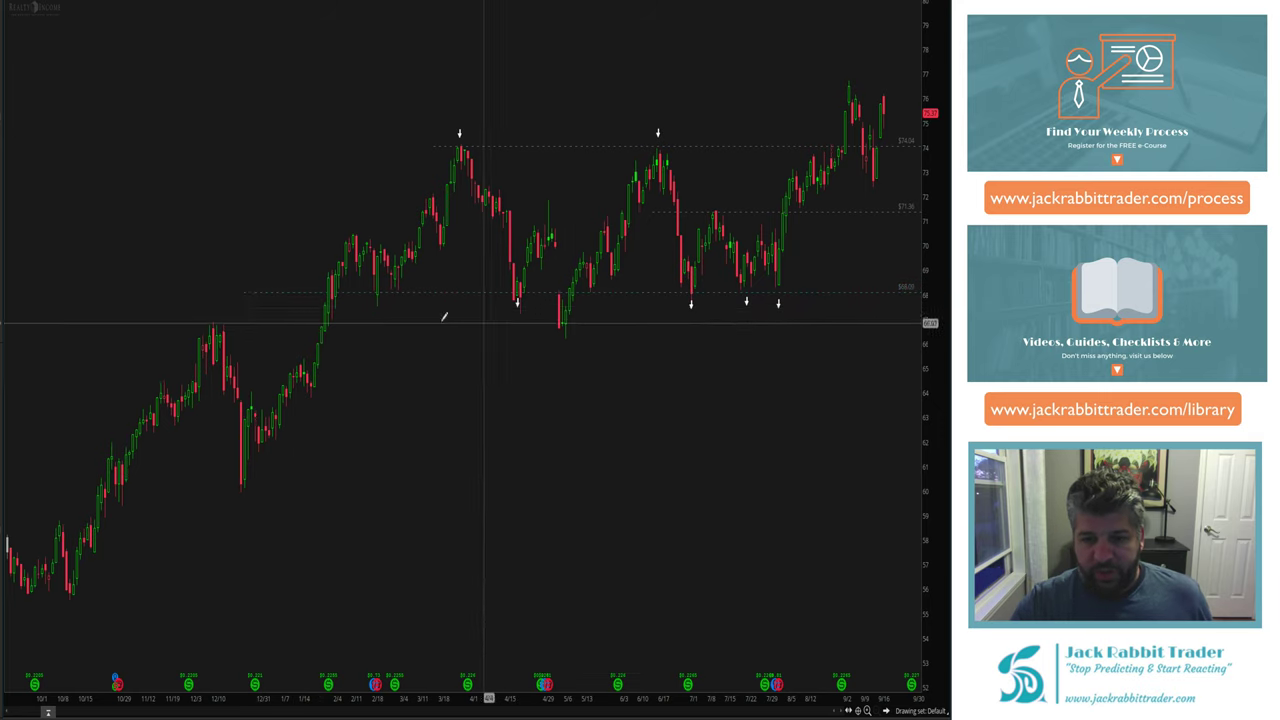
click(376, 299)
click(397, 294)
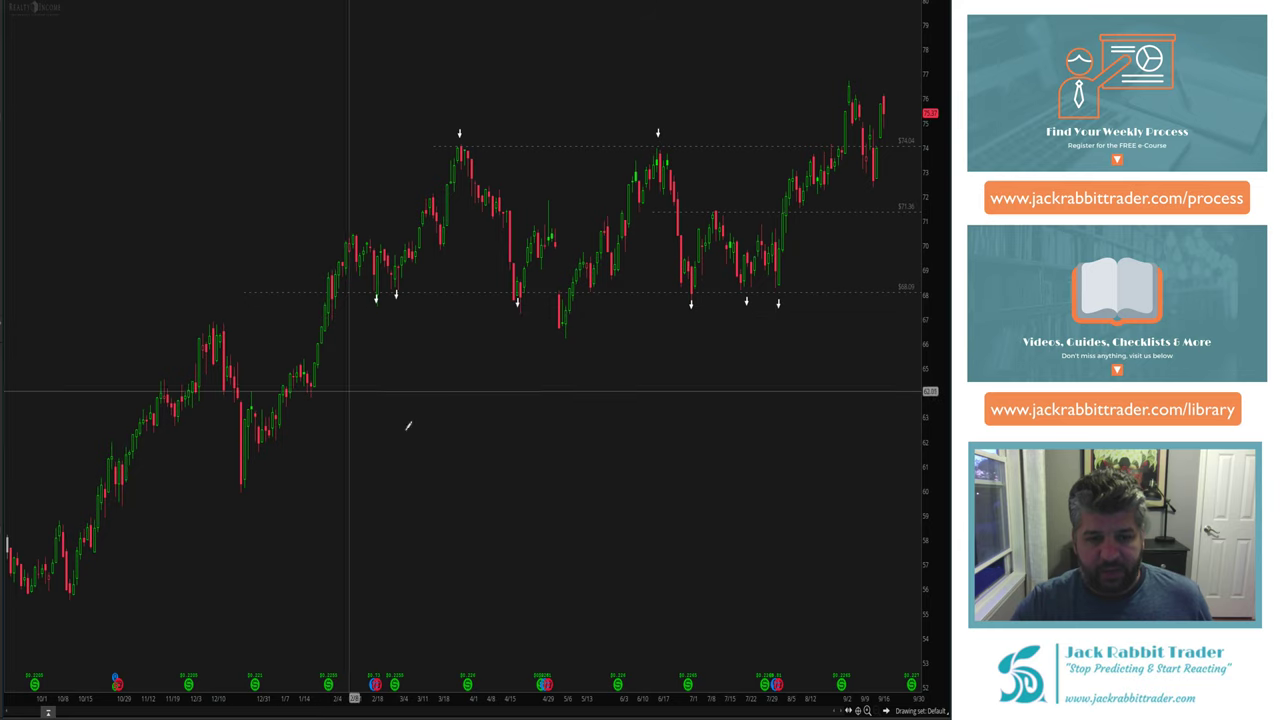